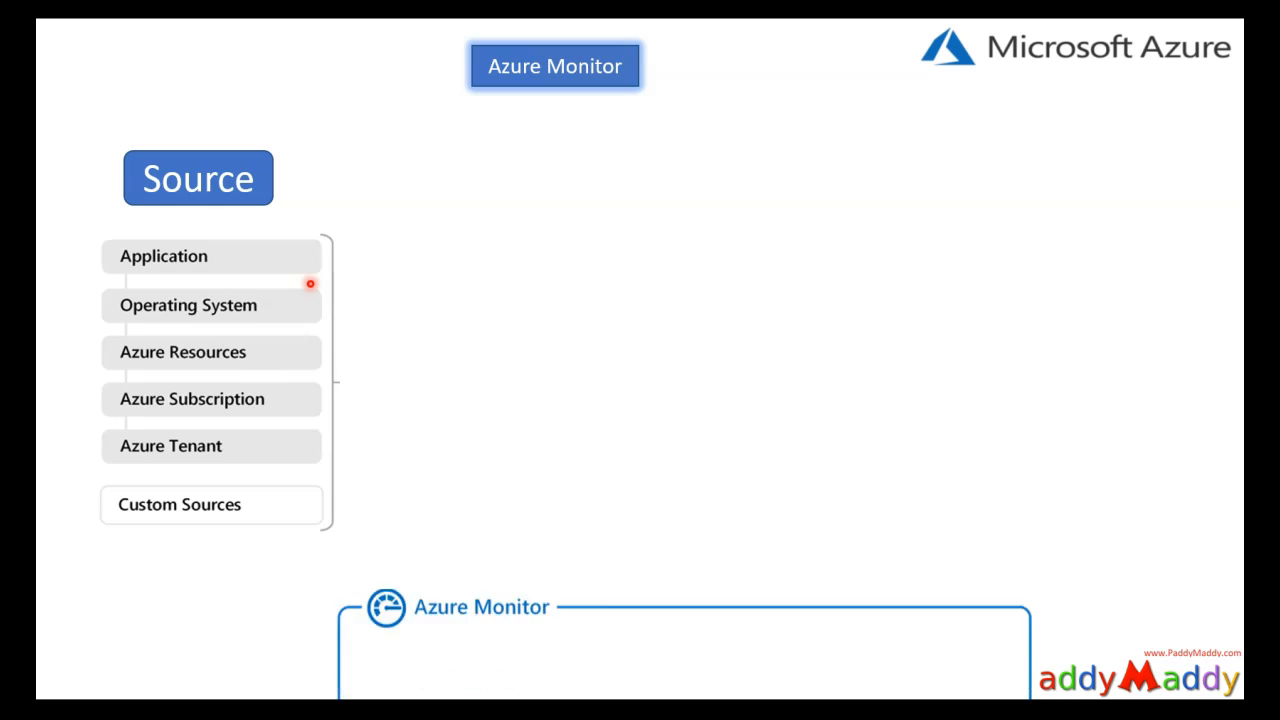
pyautogui.click(191, 172)
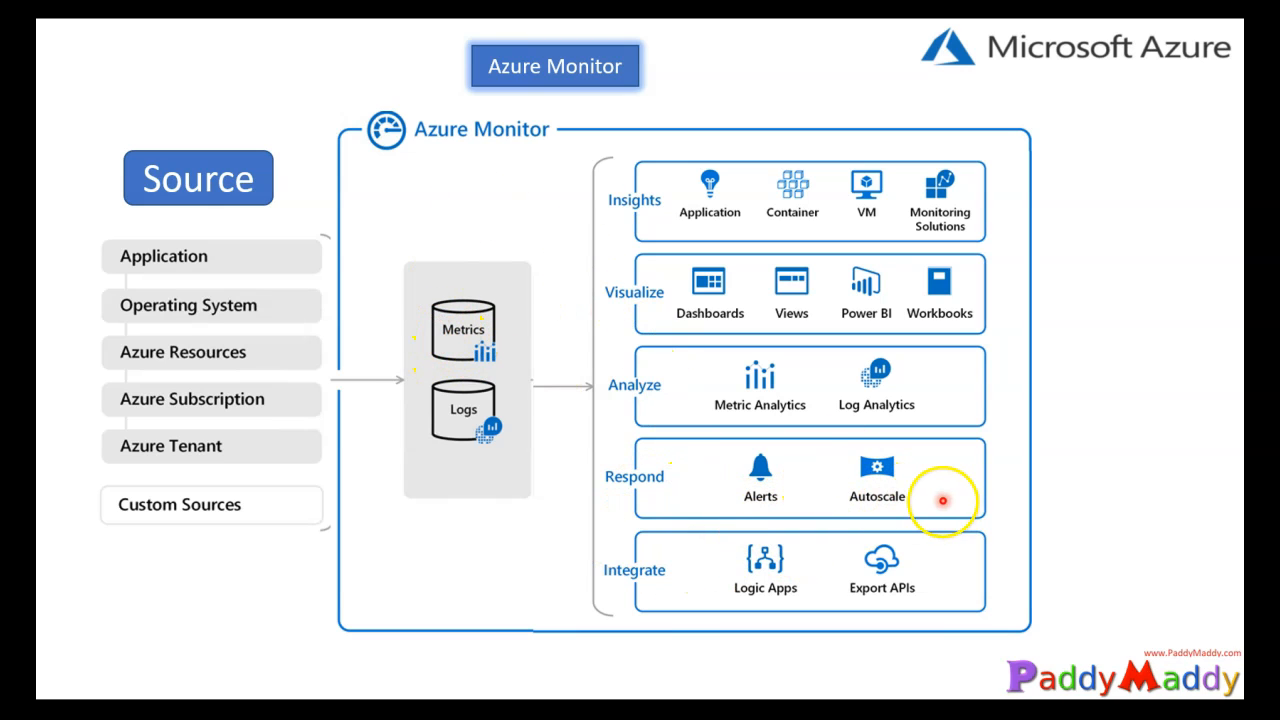
pyautogui.press('Right')
pyautogui.press('Left')
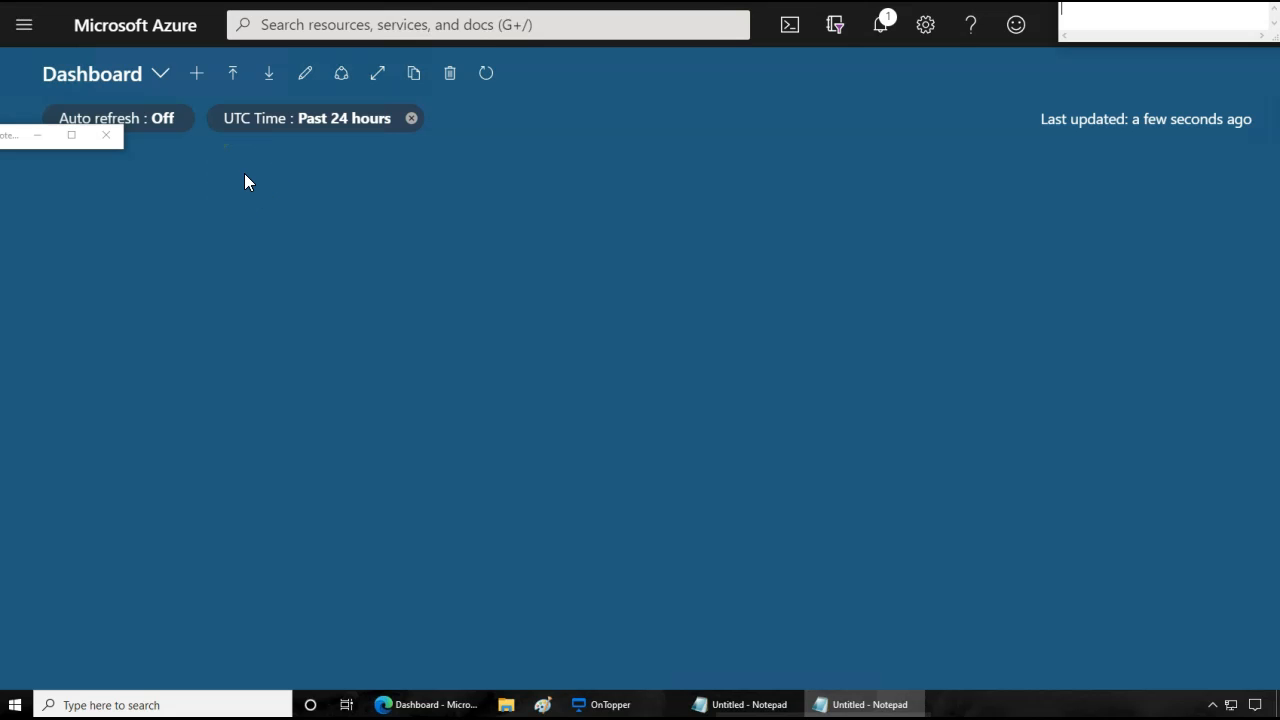
# Step: Open the overview of the virtual machine listed below DemoVm in the Virtual machines list
pyautogui.click(27, 33)
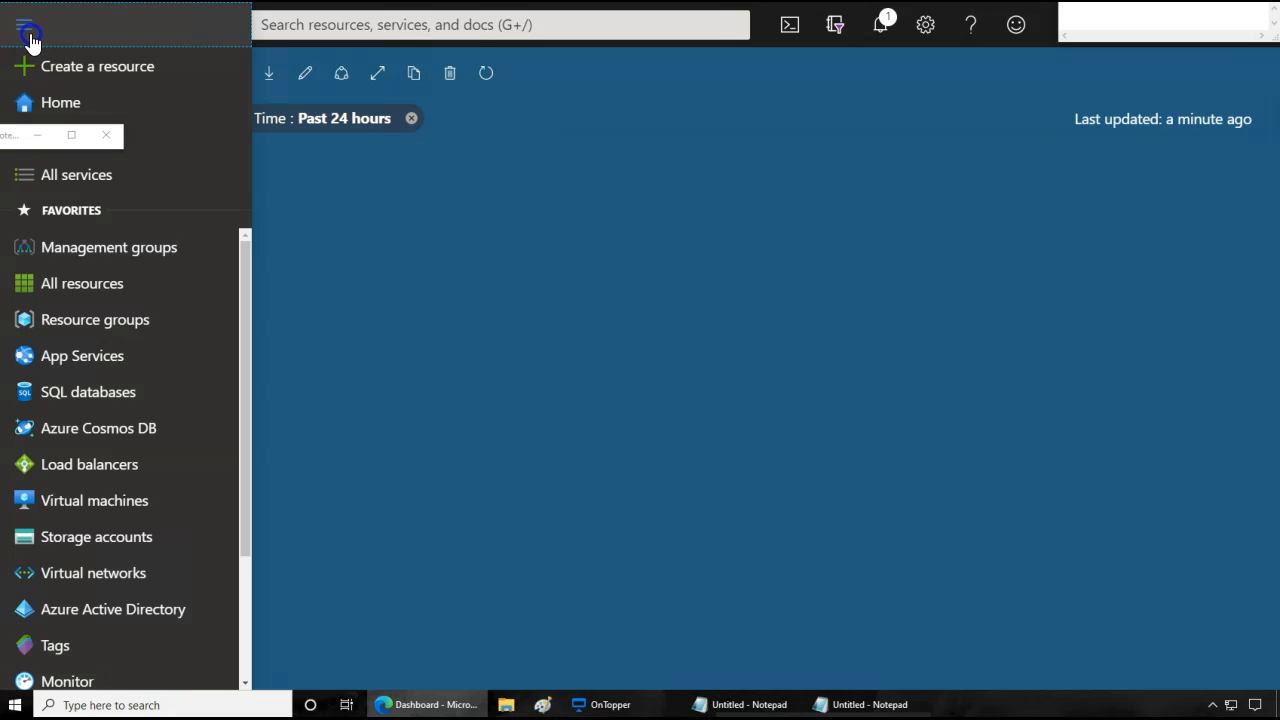
pyautogui.scroll(-2, 131, 570)
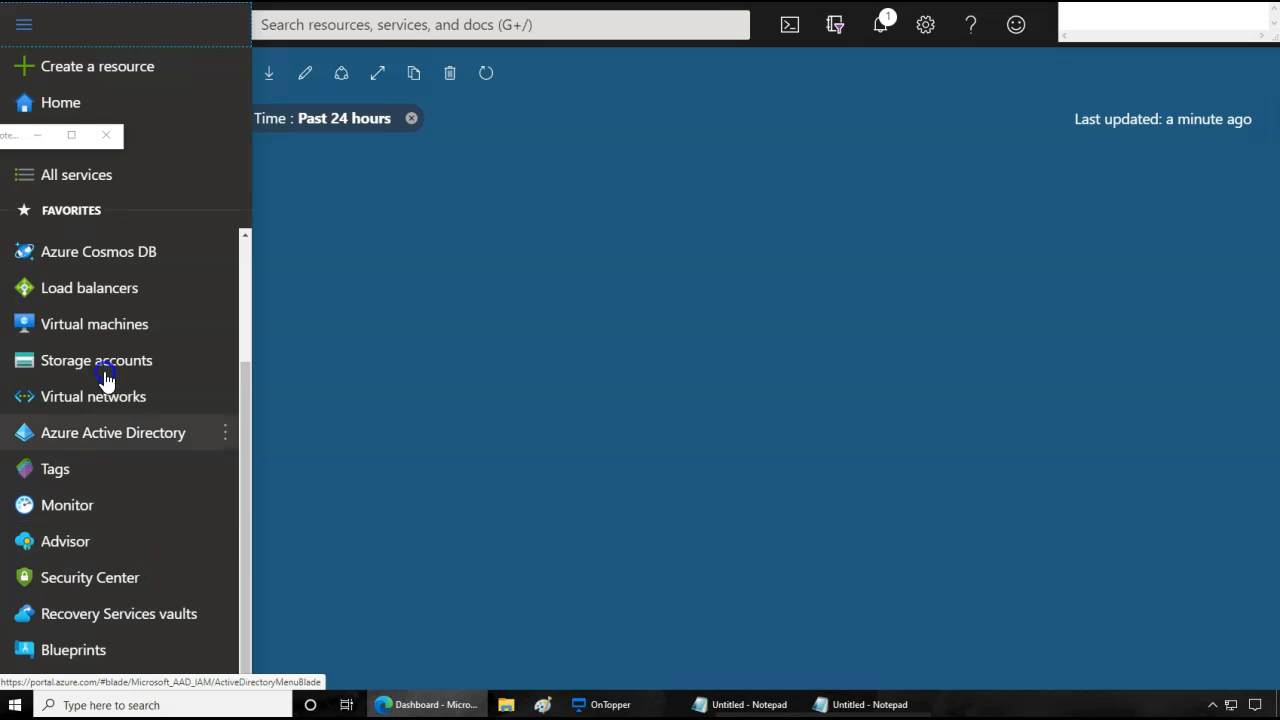
pyautogui.click(85, 326)
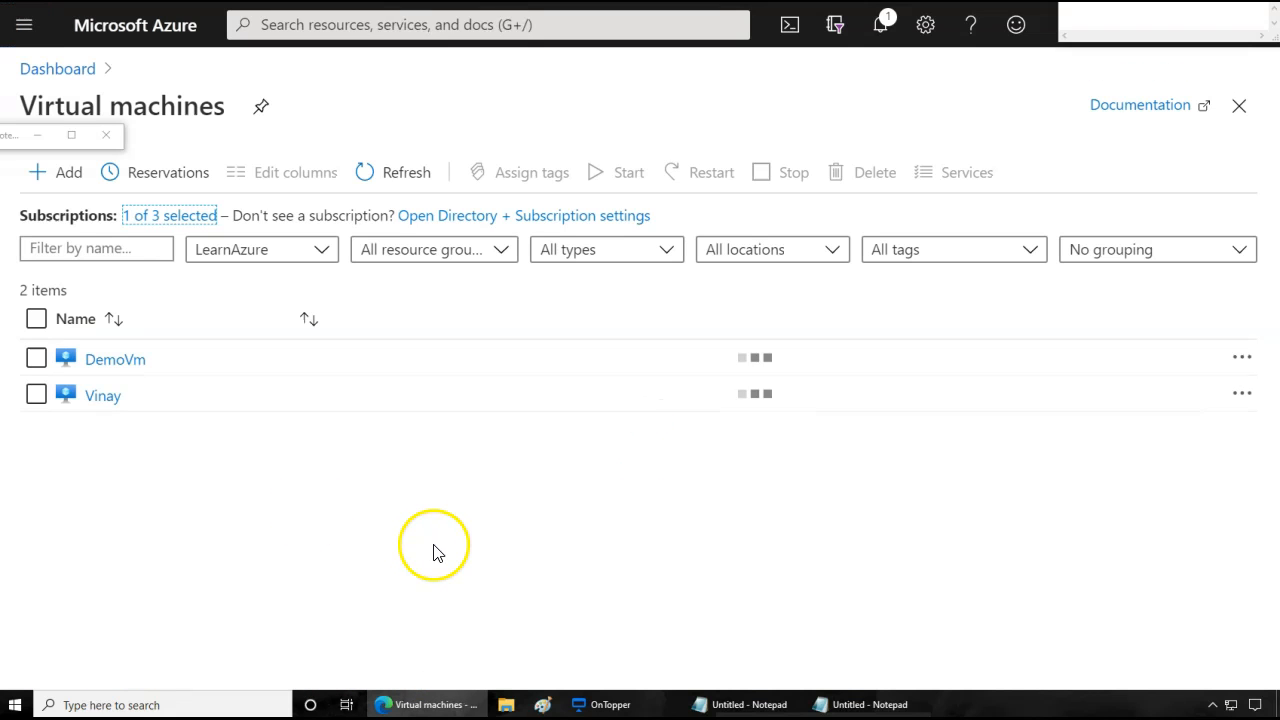
pyautogui.click(103, 396)
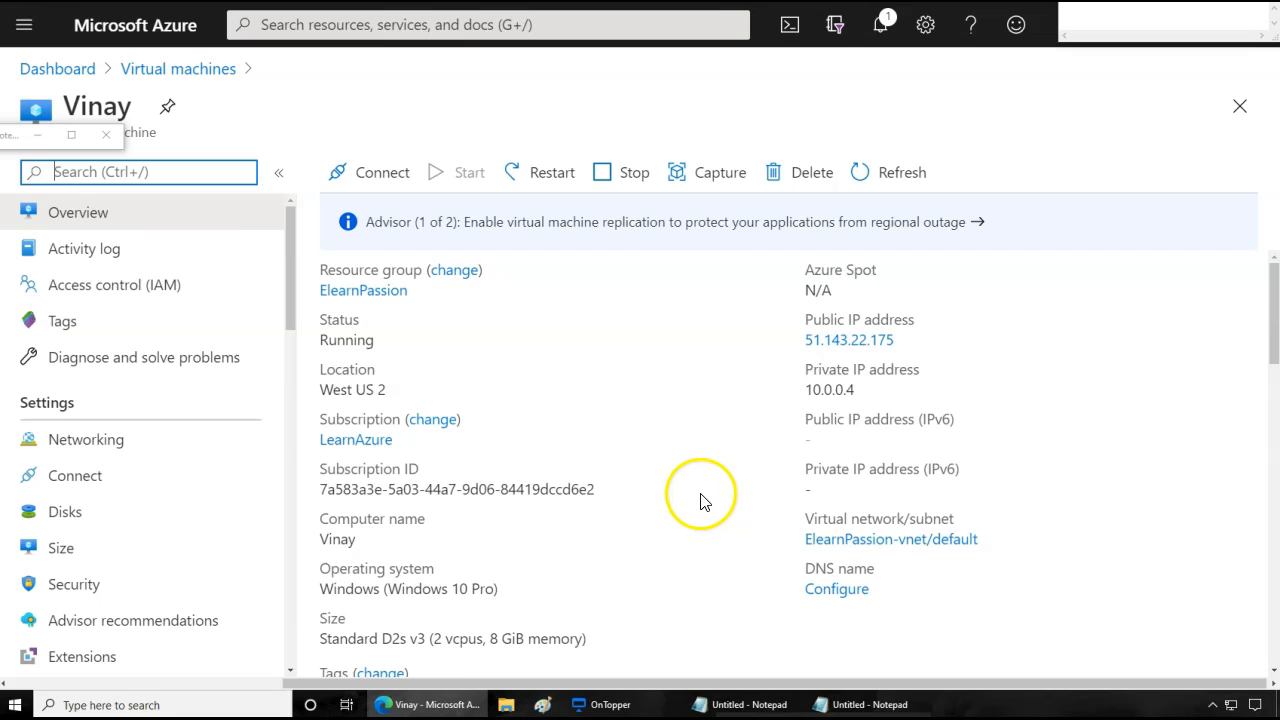
# Step: Examine the virtual machine's CPU, network and disk charts, and open the CPU (average) chart in the Metrics view
pyautogui.scroll(-5, 700, 500)
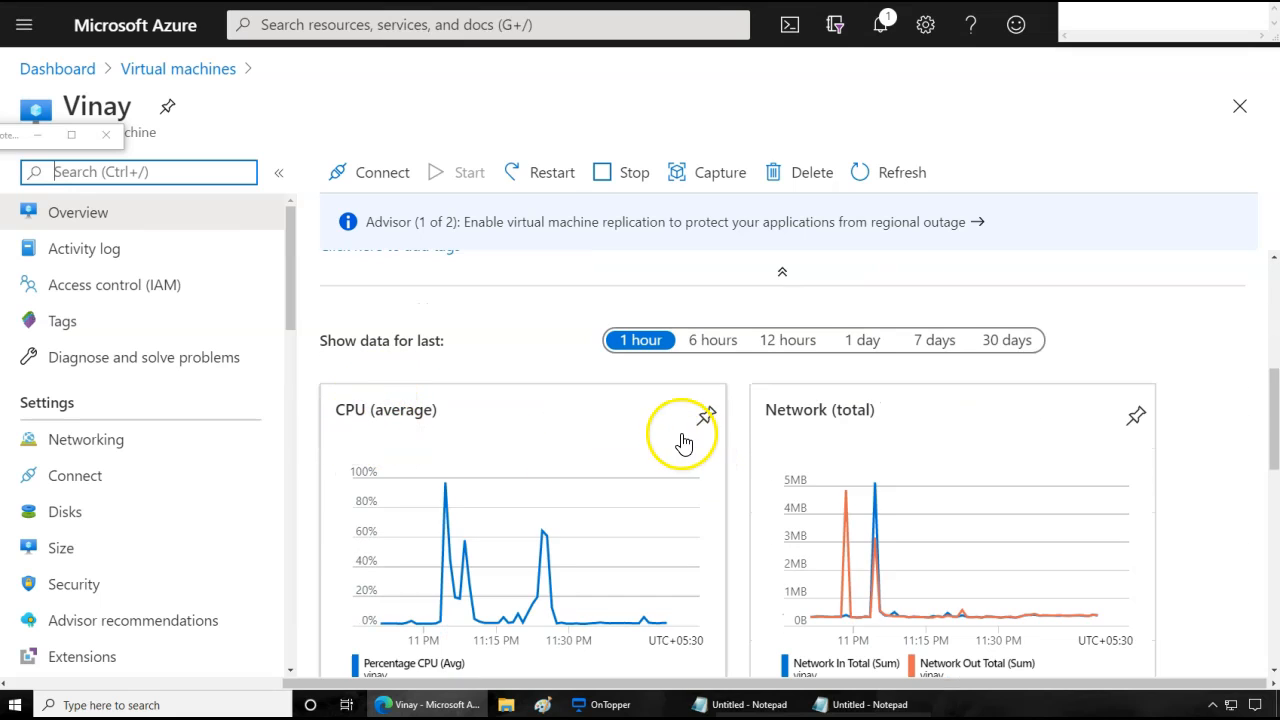
pyautogui.scroll(-6, 683, 443)
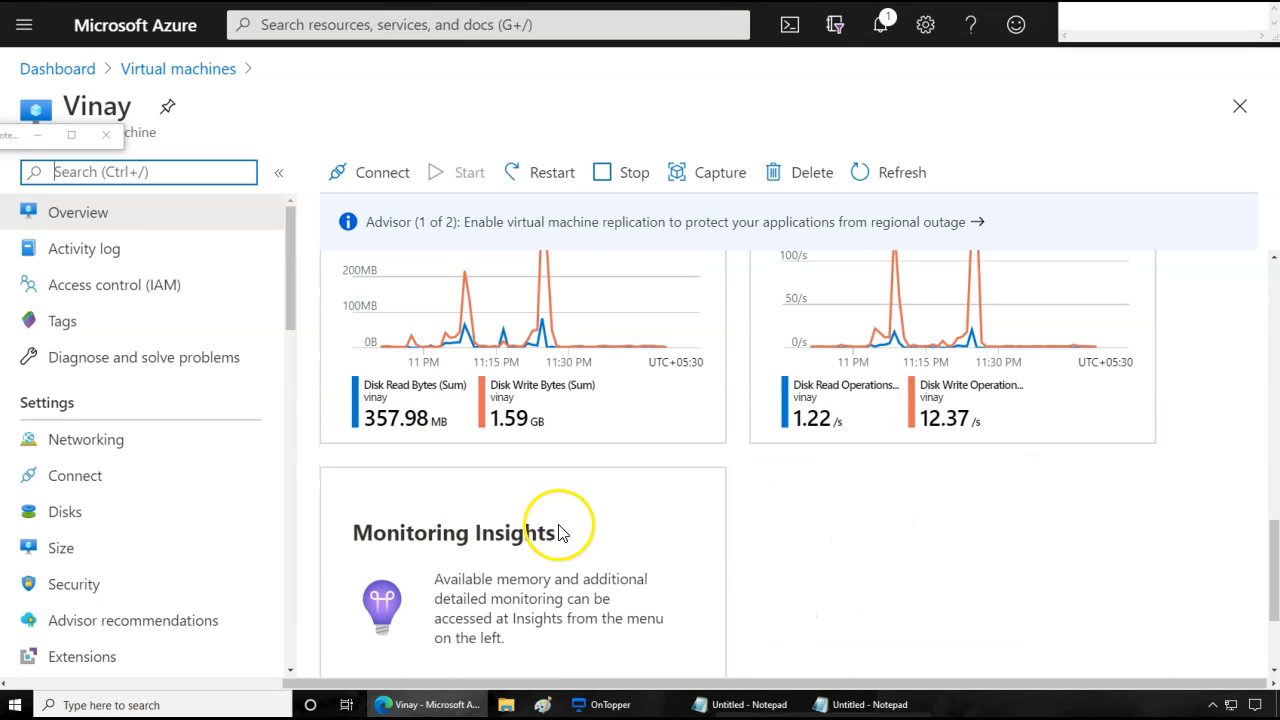
pyautogui.scroll(3, 560, 532)
pyautogui.scroll(2, 857, 406)
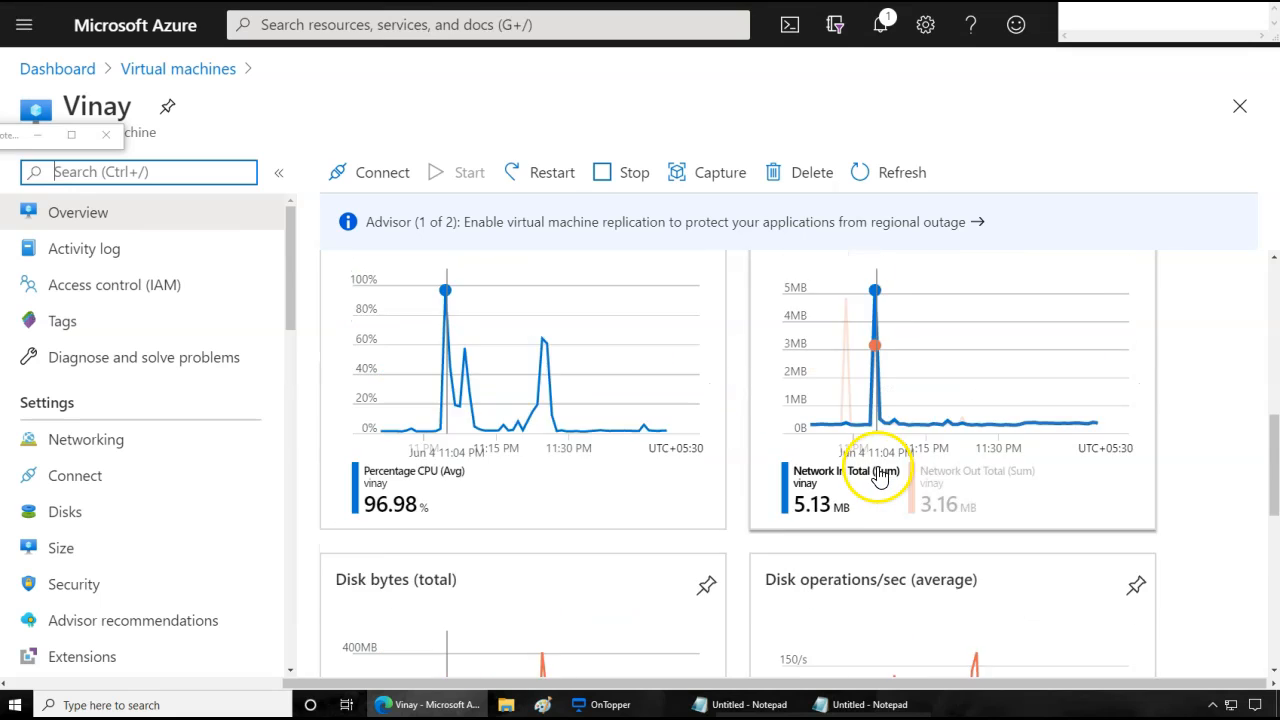
pyautogui.scroll(1, 879, 478)
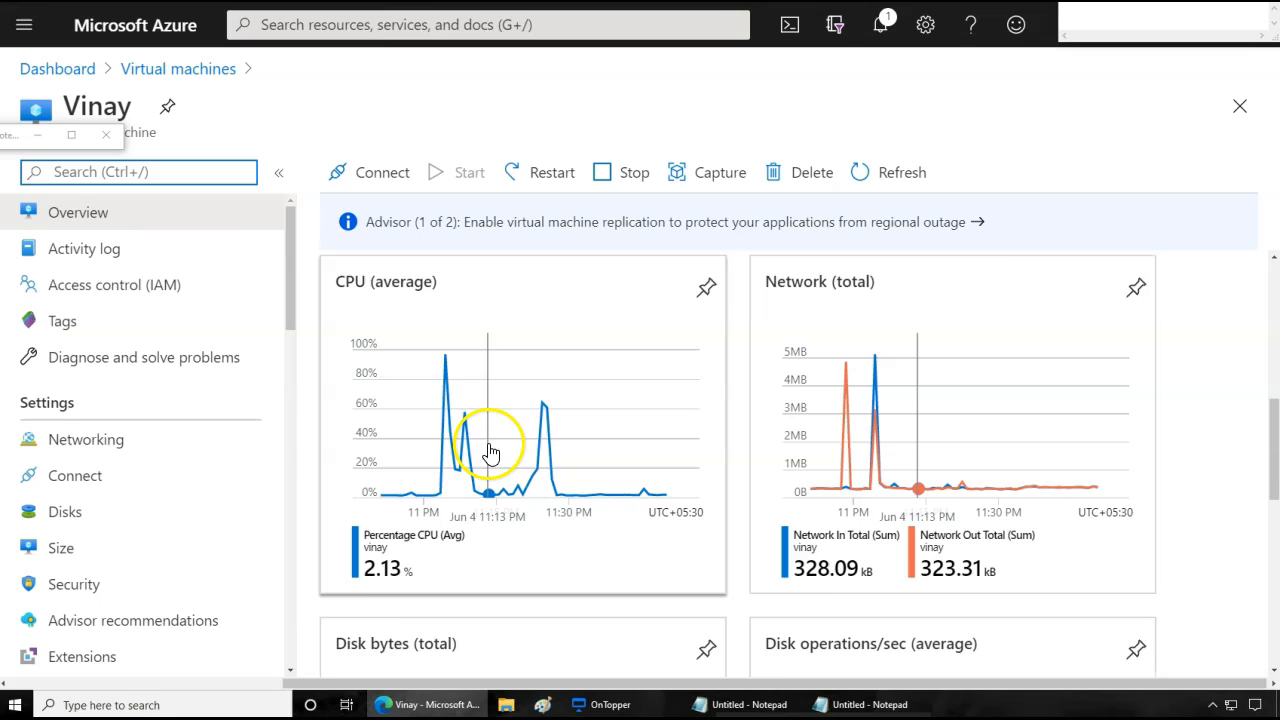
pyautogui.scroll(1, 368, 369)
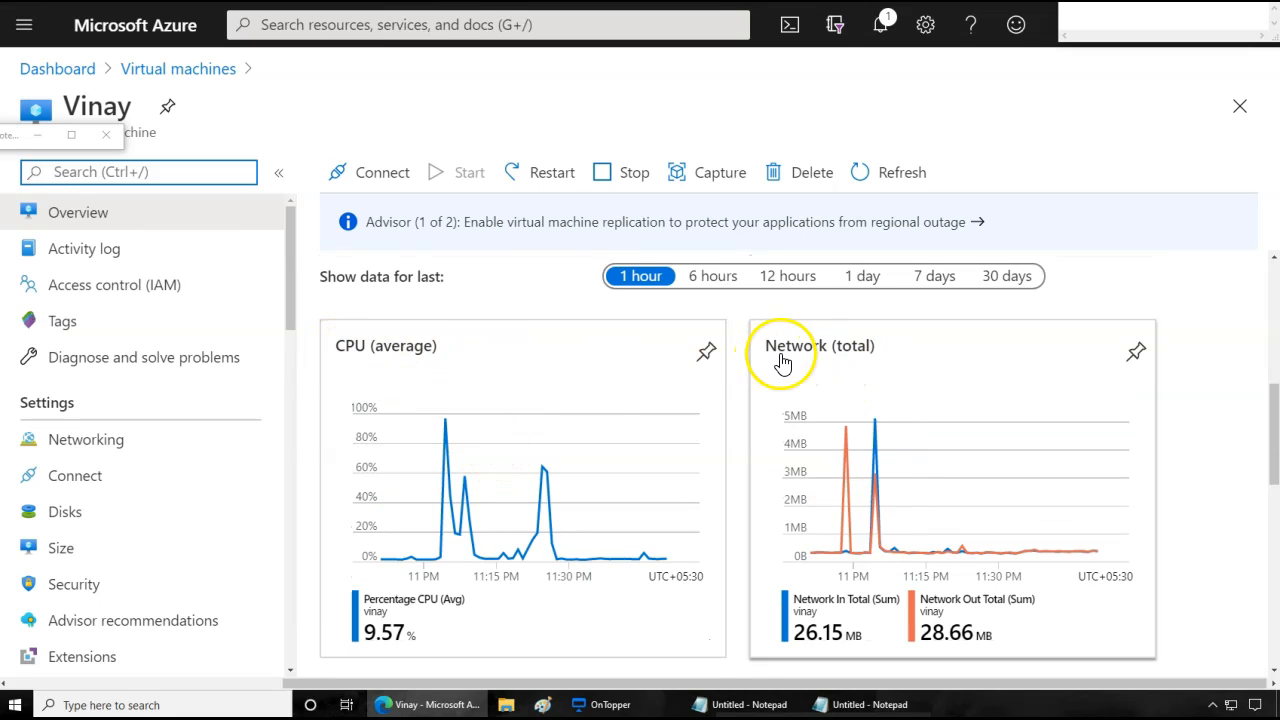
pyautogui.scroll(-4, 725, 460)
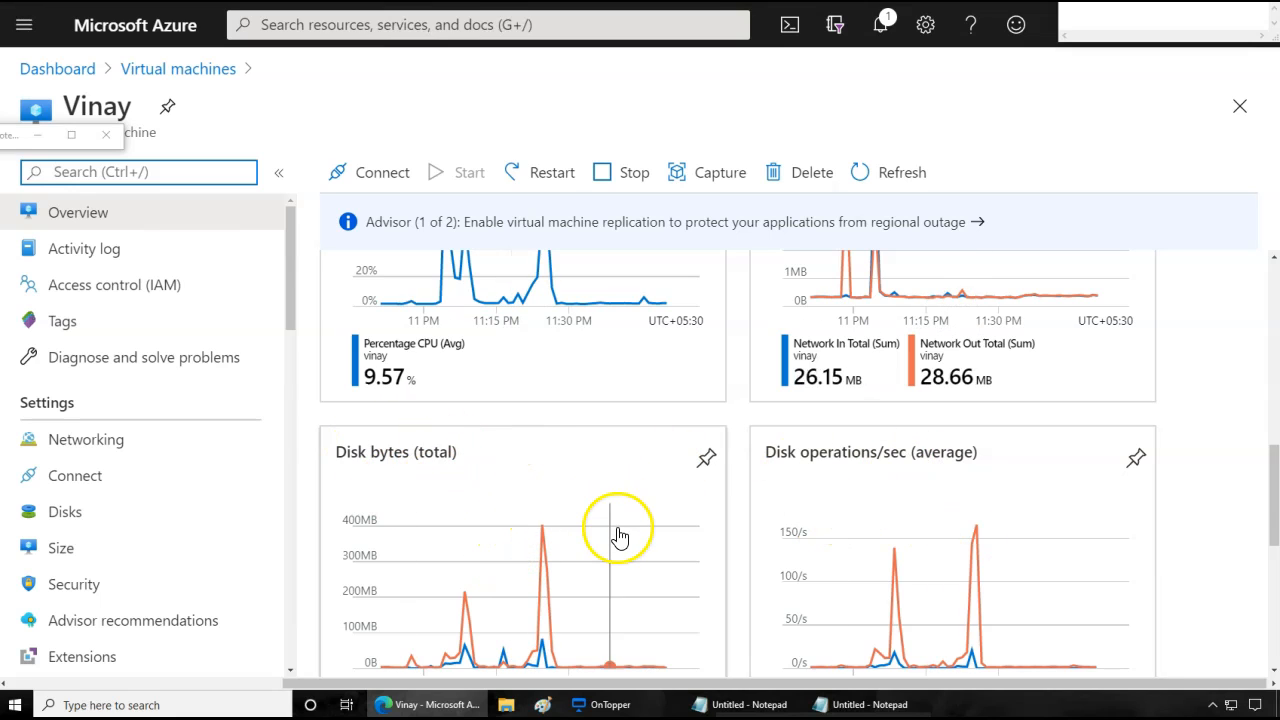
pyautogui.scroll(3, 618, 538)
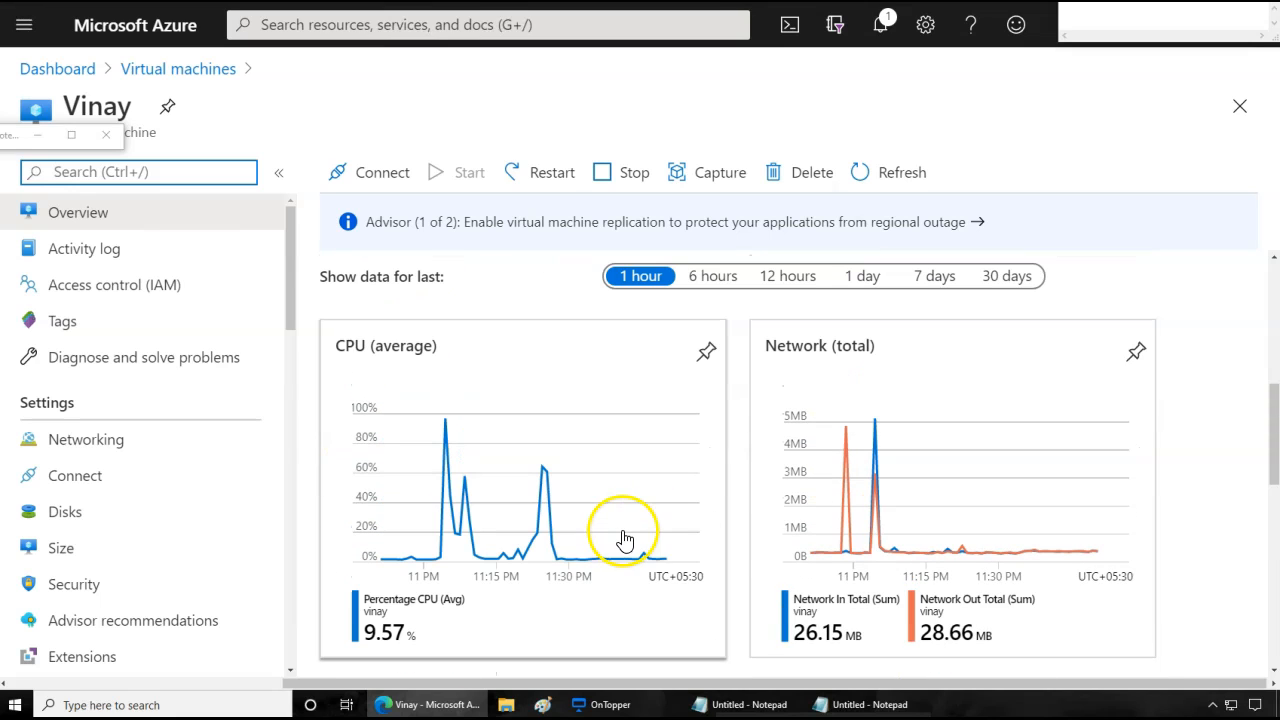
pyautogui.click(464, 436)
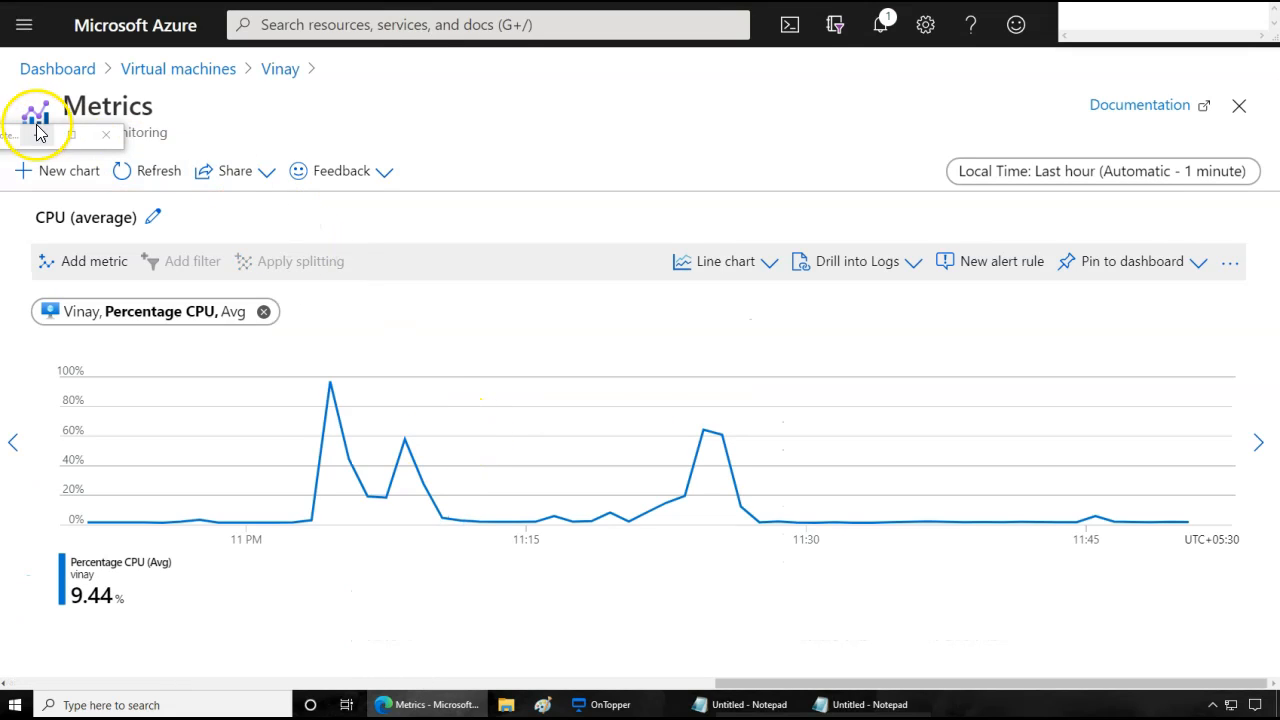
pyautogui.click(39, 137)
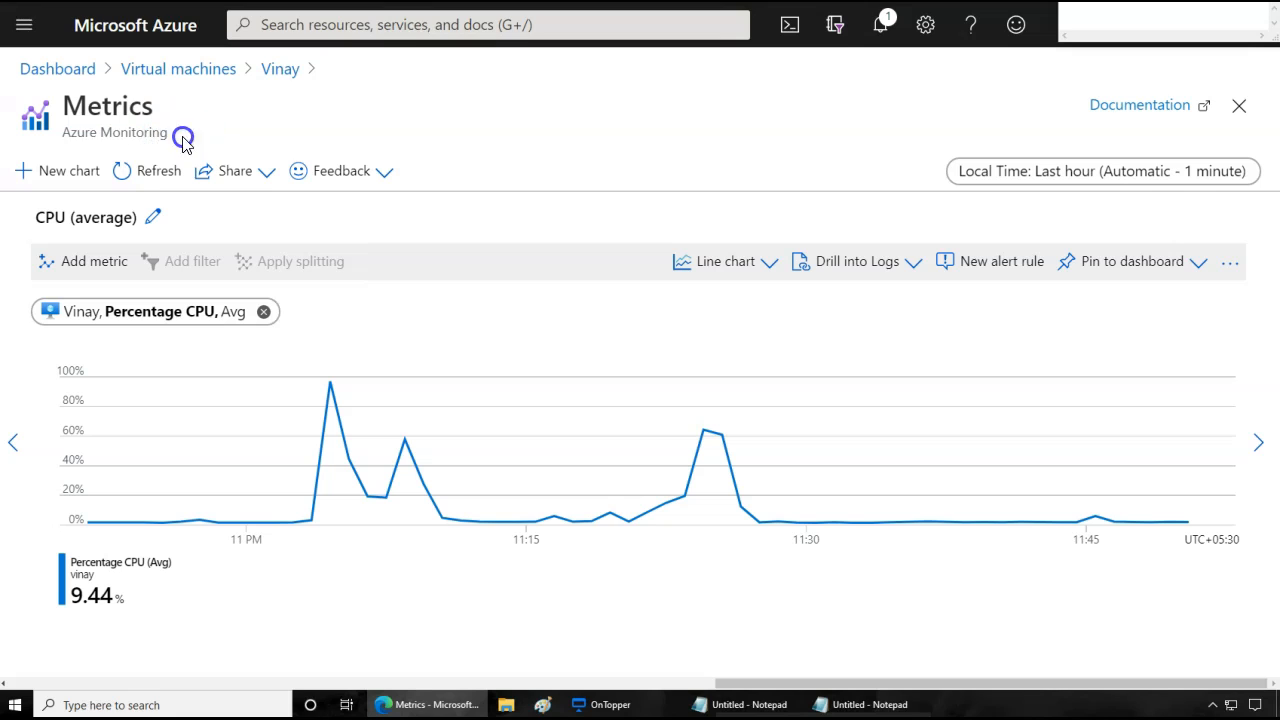
# Step: Search the portal for "monit" and open the Monitor service
pyautogui.click(281, 28)
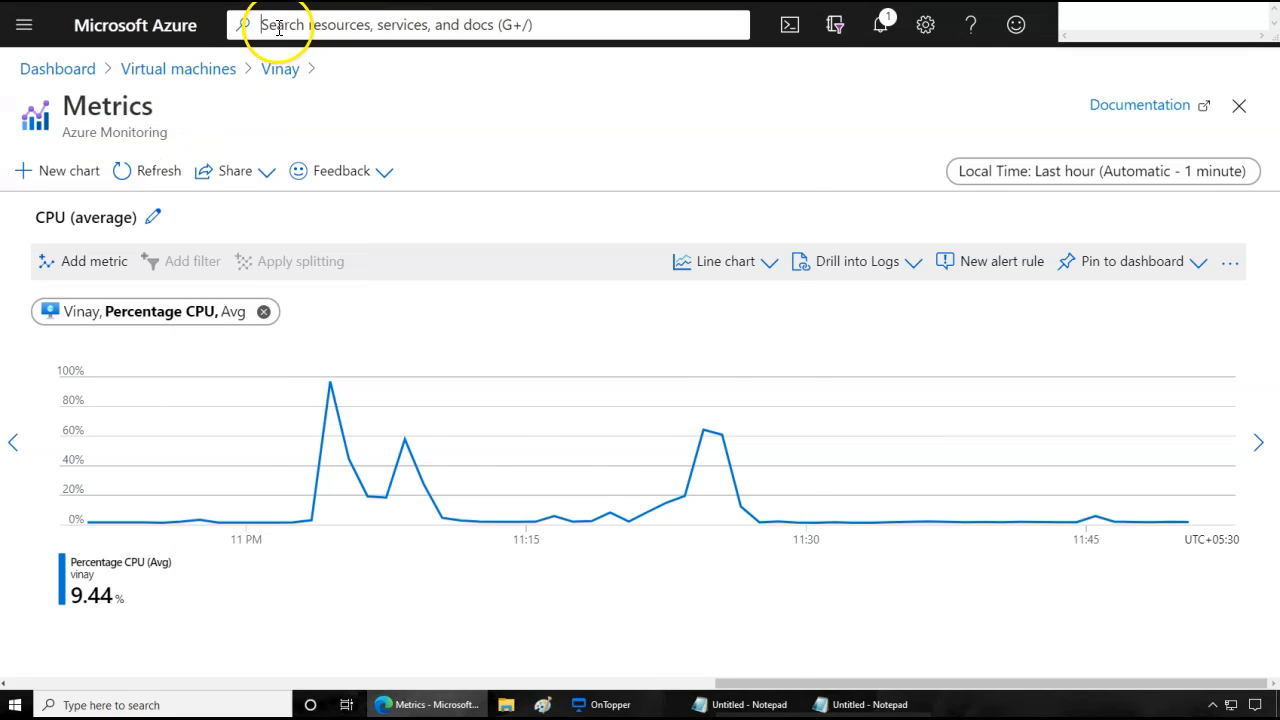
pyautogui.write('azure mo')
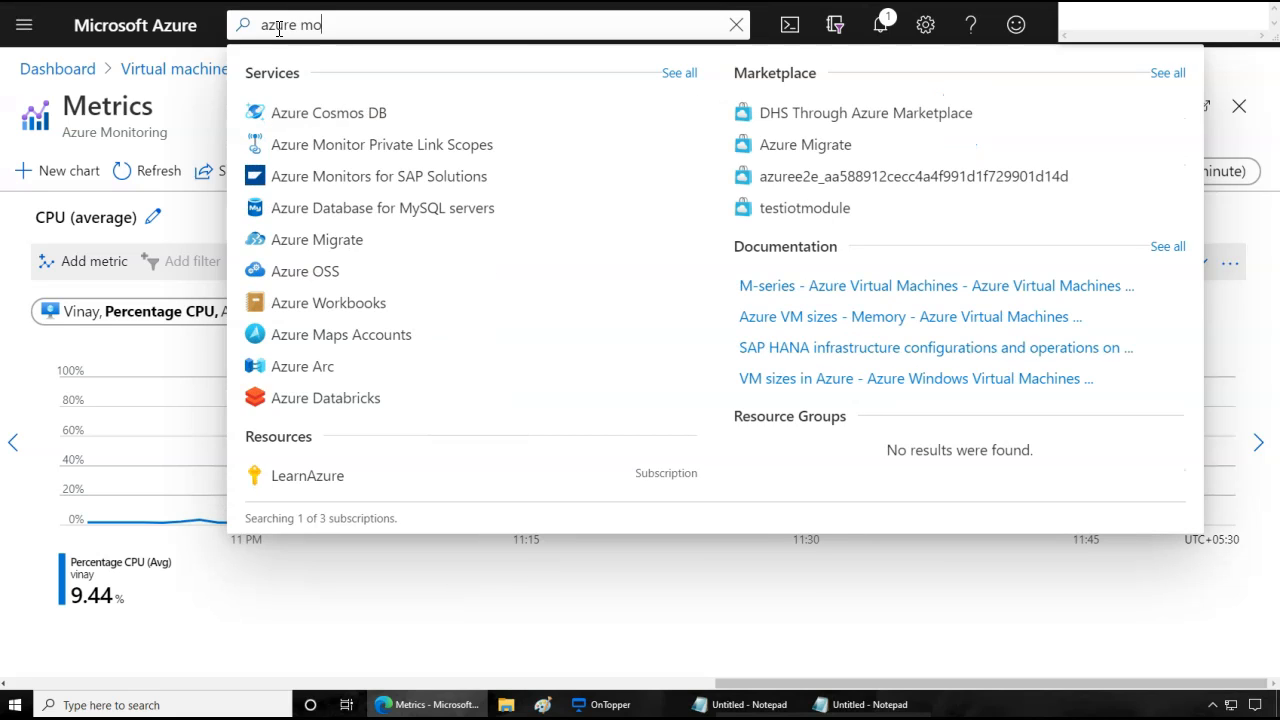
pyautogui.write('ni')
pyautogui.click(292, 37)
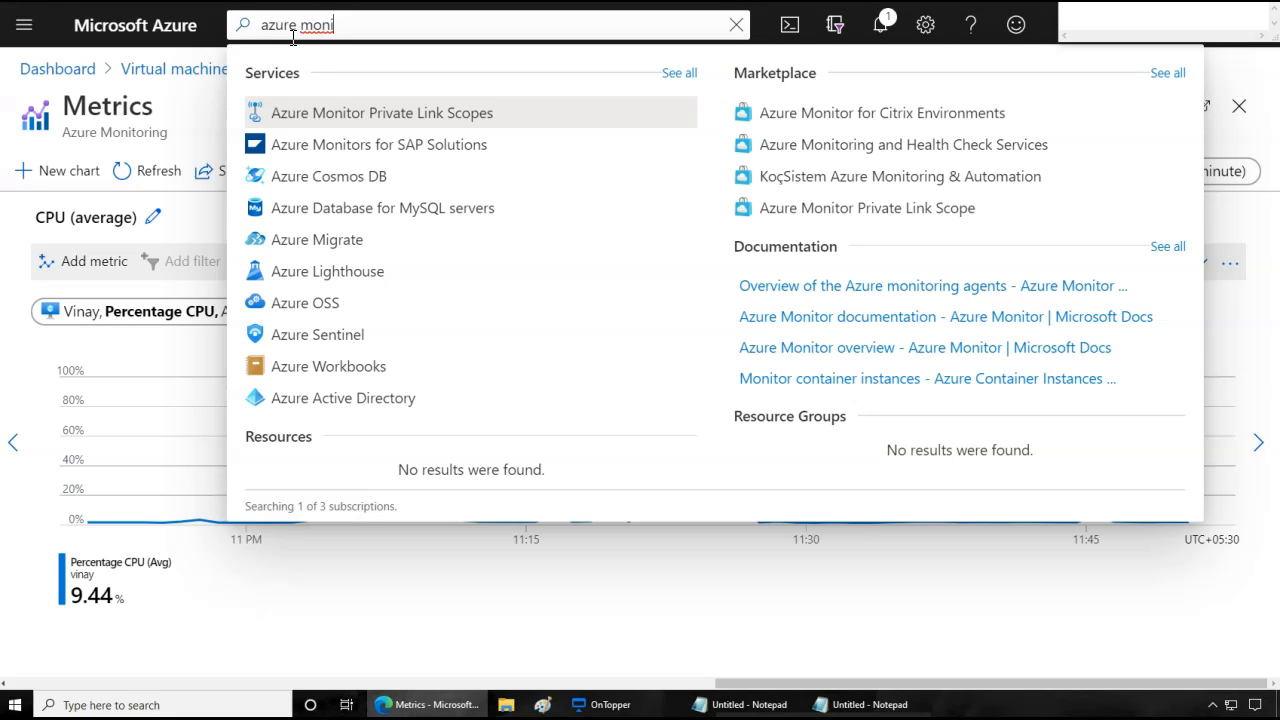
pyautogui.press('BackSpace')
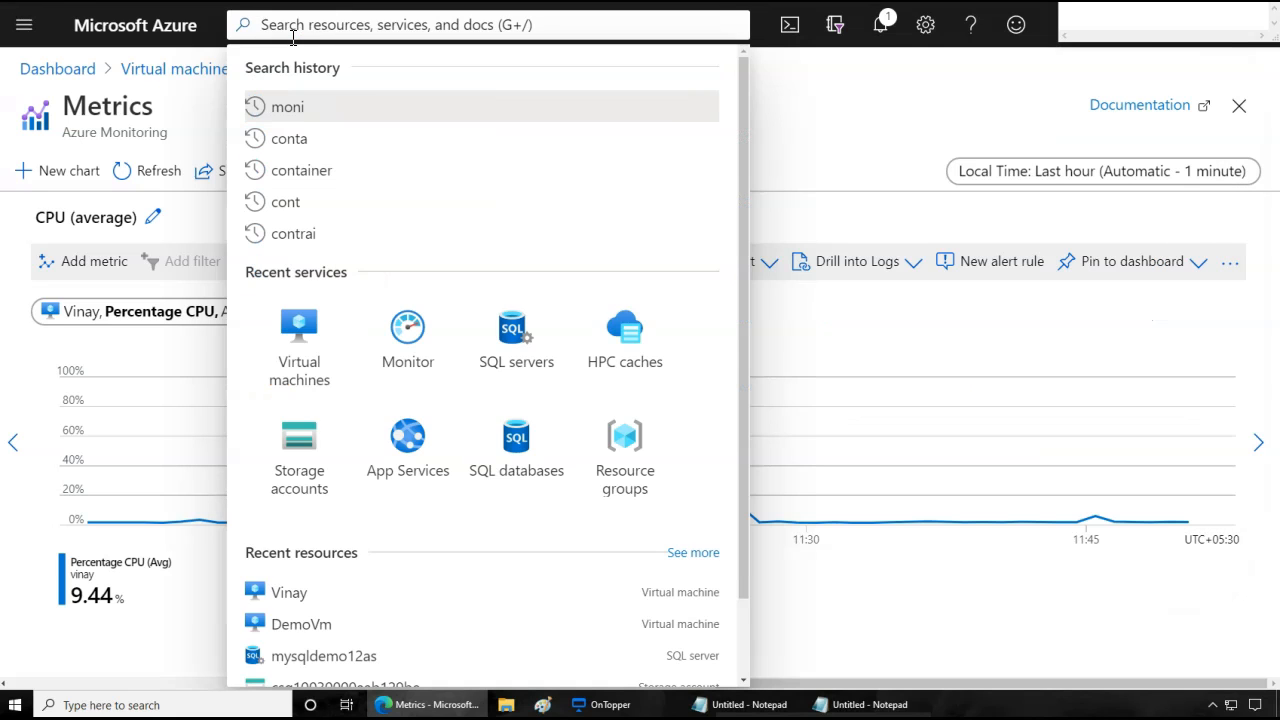
pyautogui.write('monit')
pyautogui.click(290, 120)
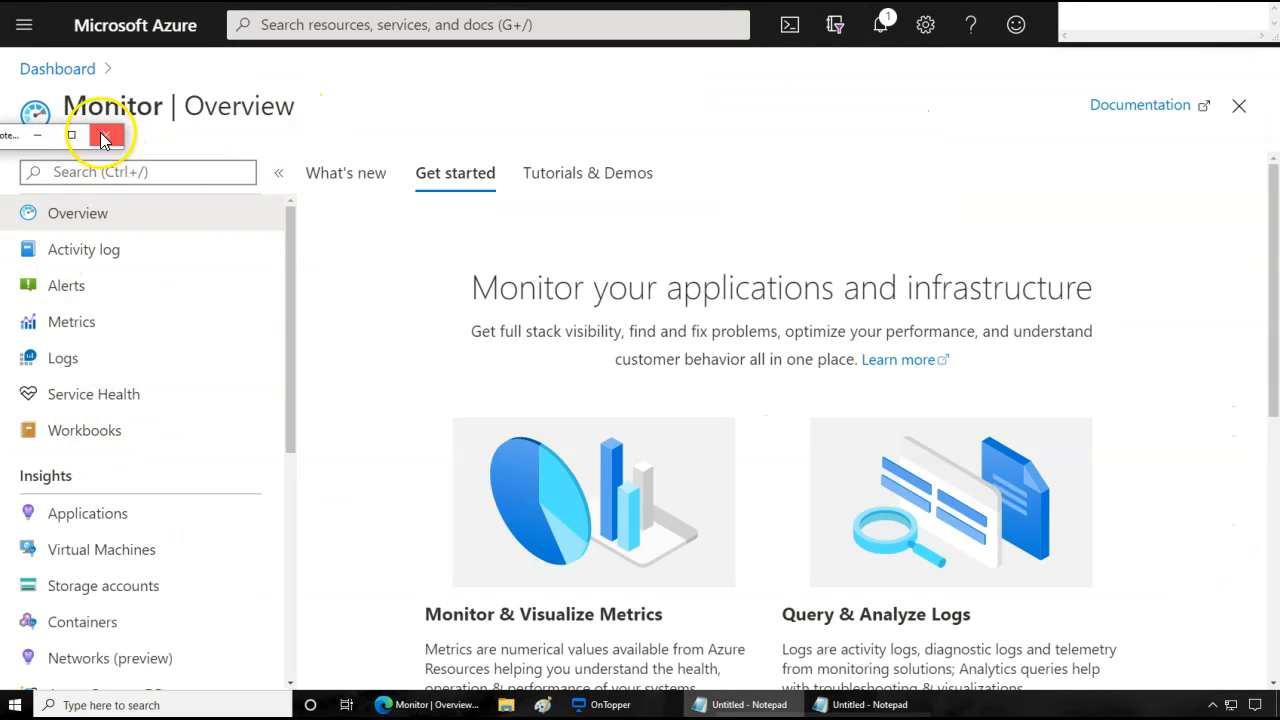
# Step: Review the Monitor overview's sections on visualizing metrics, analyzing logs and setting up alerts
pyautogui.moveTo(85, 101); pyautogui.dragTo(390, 125)
pyautogui.scroll(-4, 691, 512)
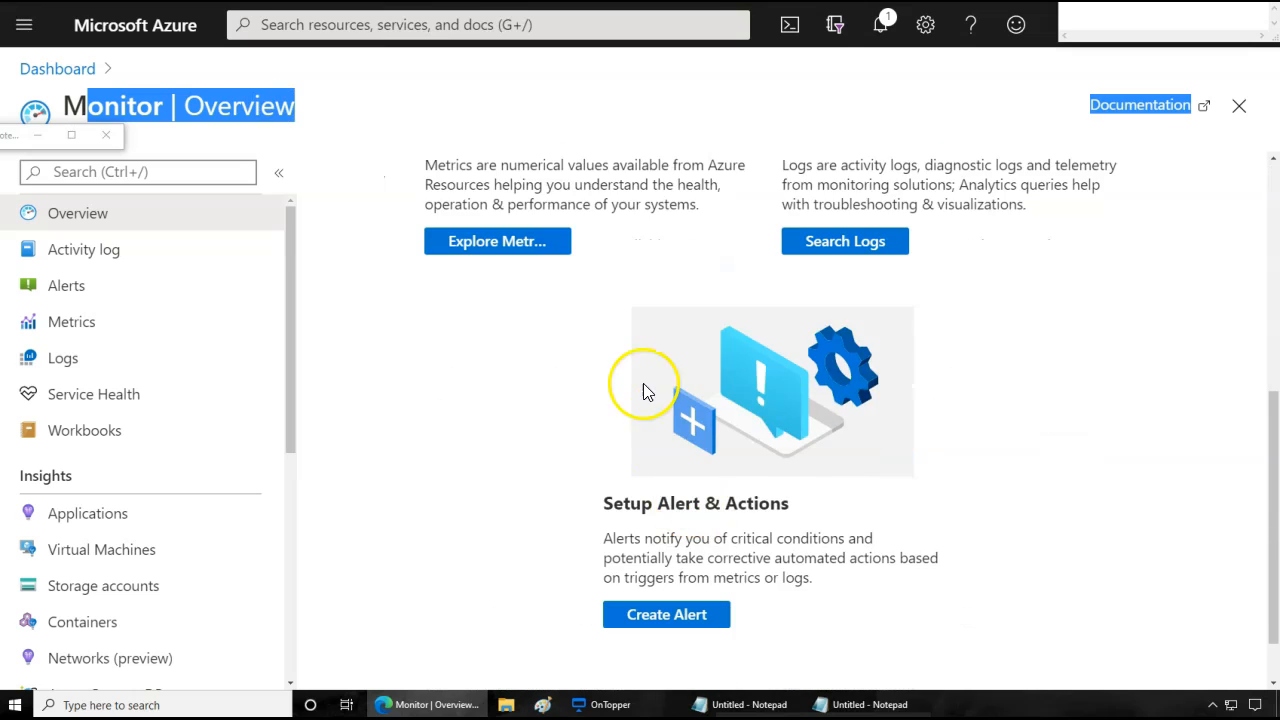
pyautogui.scroll(2, 615, 405)
pyautogui.moveTo(447, 370); pyautogui.dragTo(567, 374)
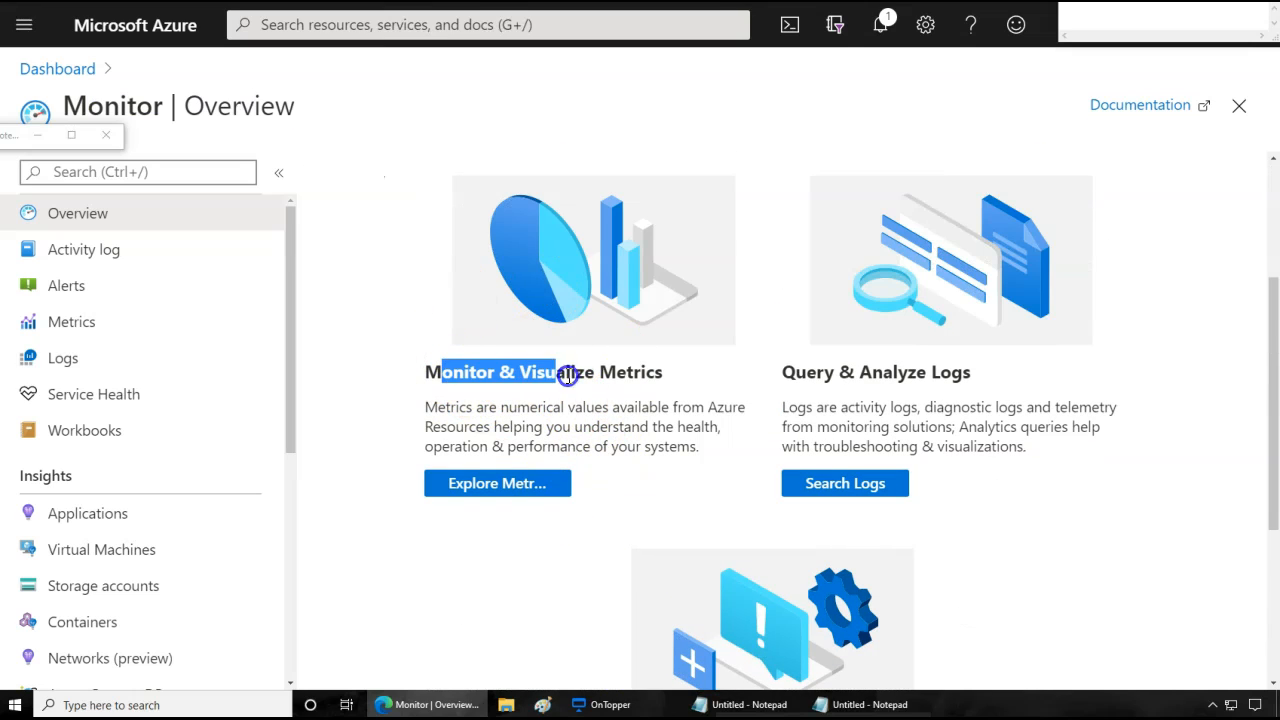
pyautogui.click(497, 485)
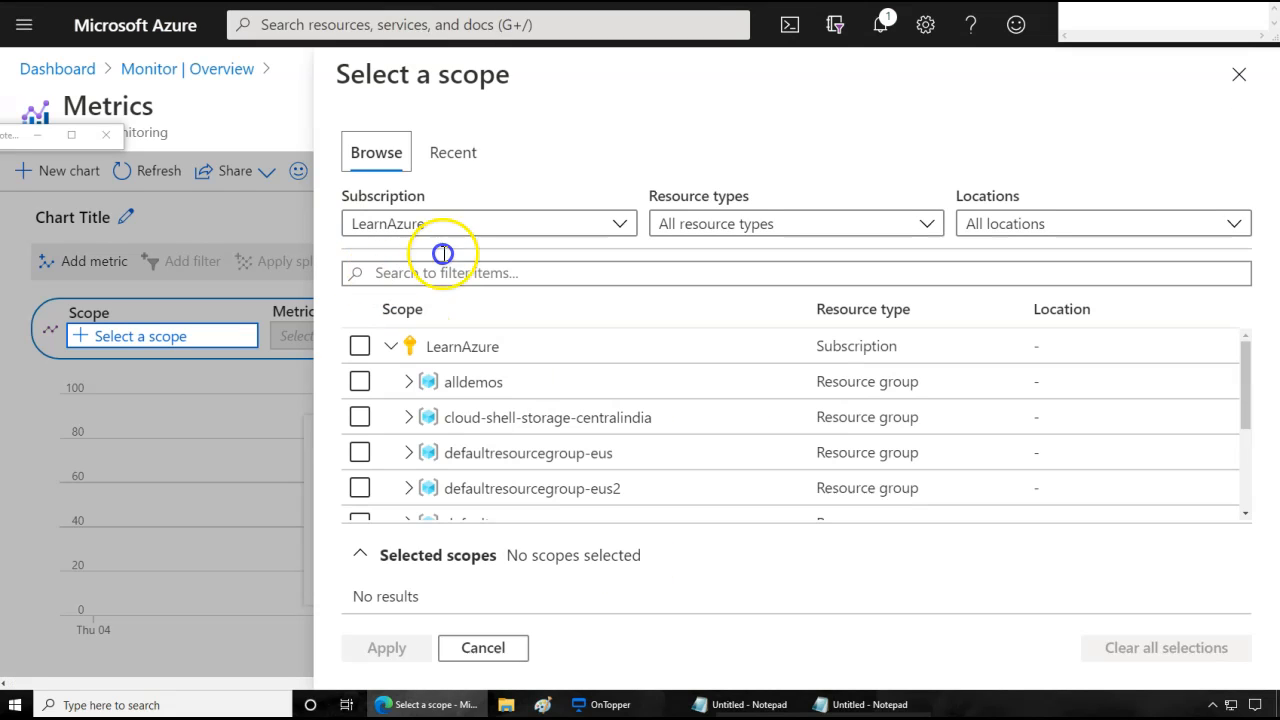
pyautogui.moveTo(1248, 386); pyautogui.dragTo(1279, 395)
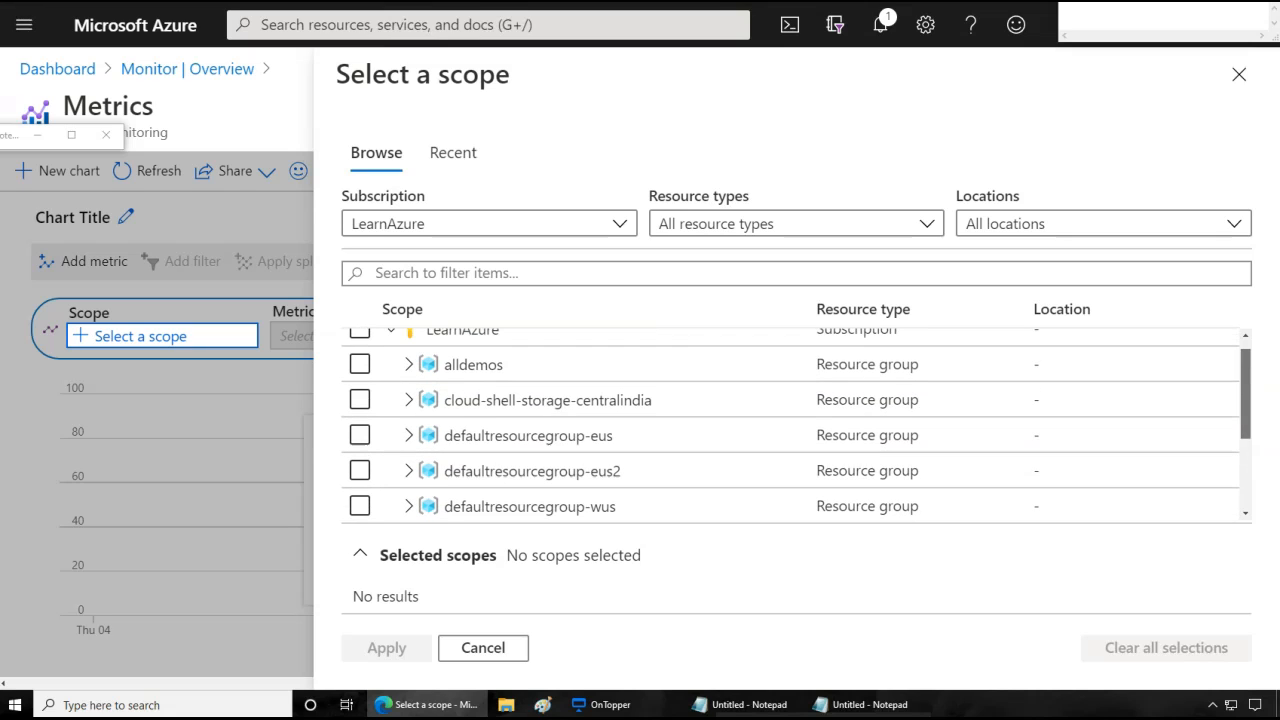
pyautogui.scroll(1, 424, 469)
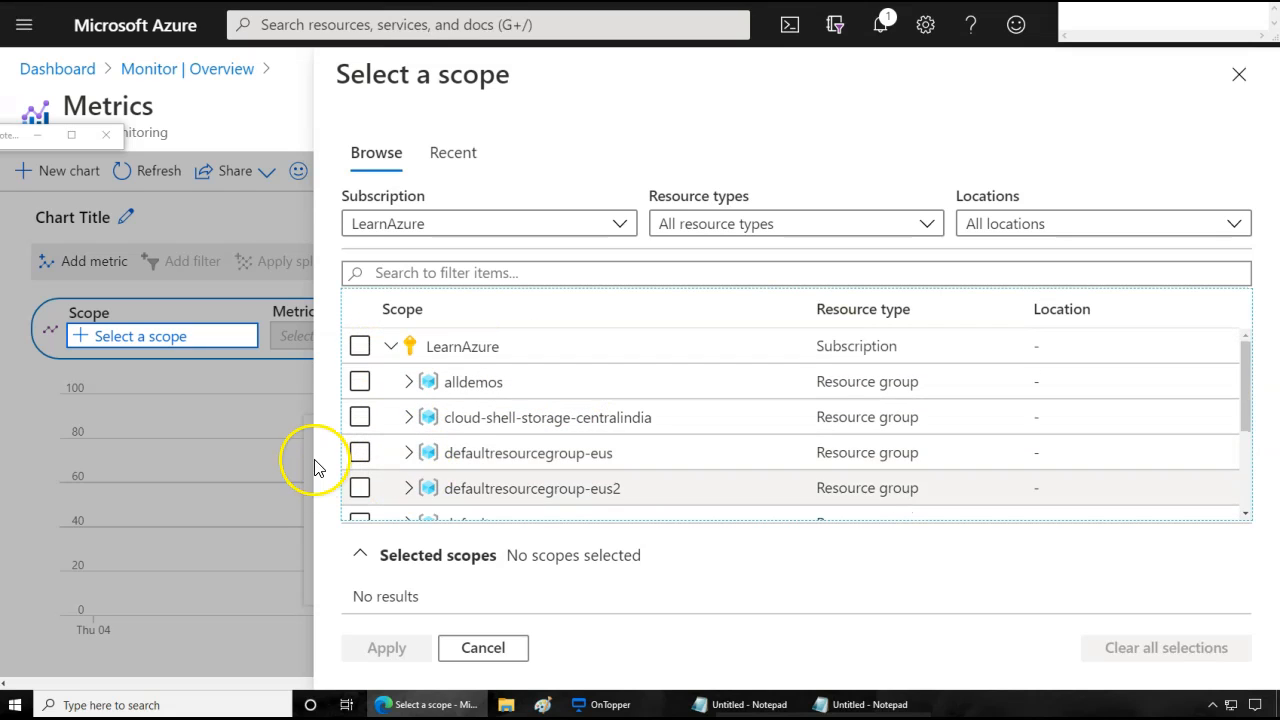
pyautogui.click(358, 346)
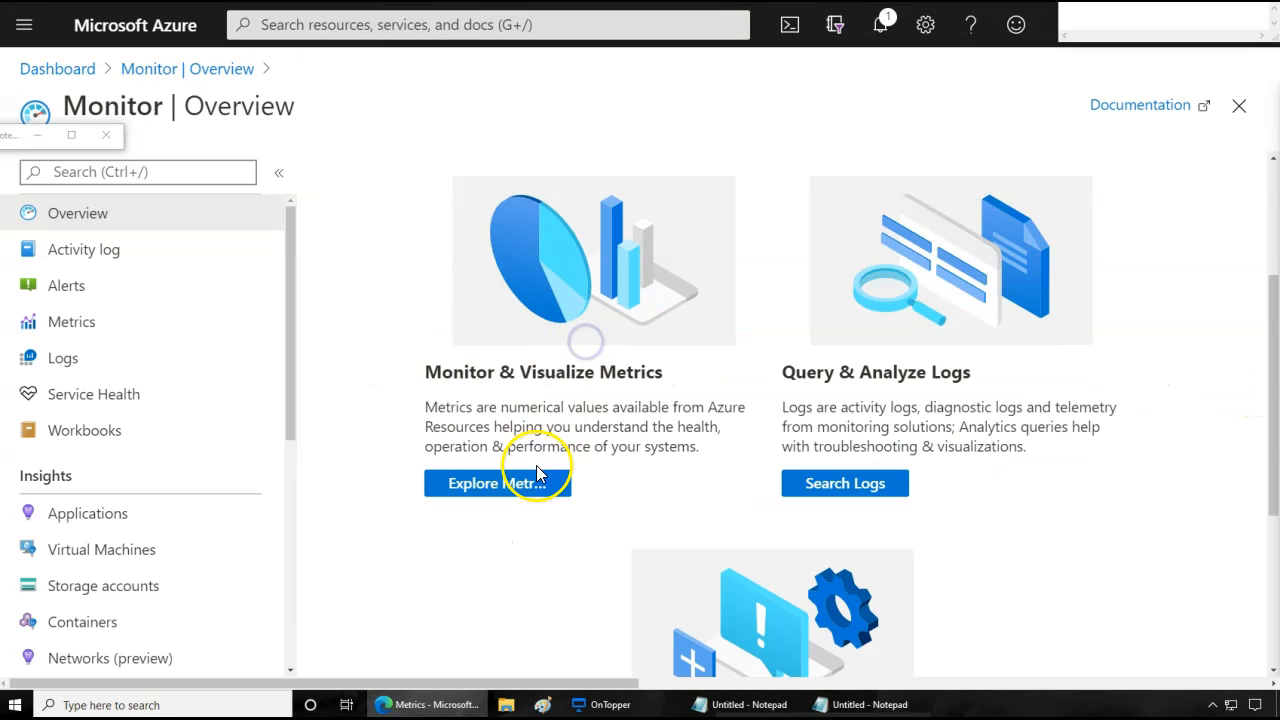
# Step: Start exploring metrics from the Monitor overview and apply the virtual machine in the elearnpassion resource group as the chart's scope
pyautogui.click(537, 483)
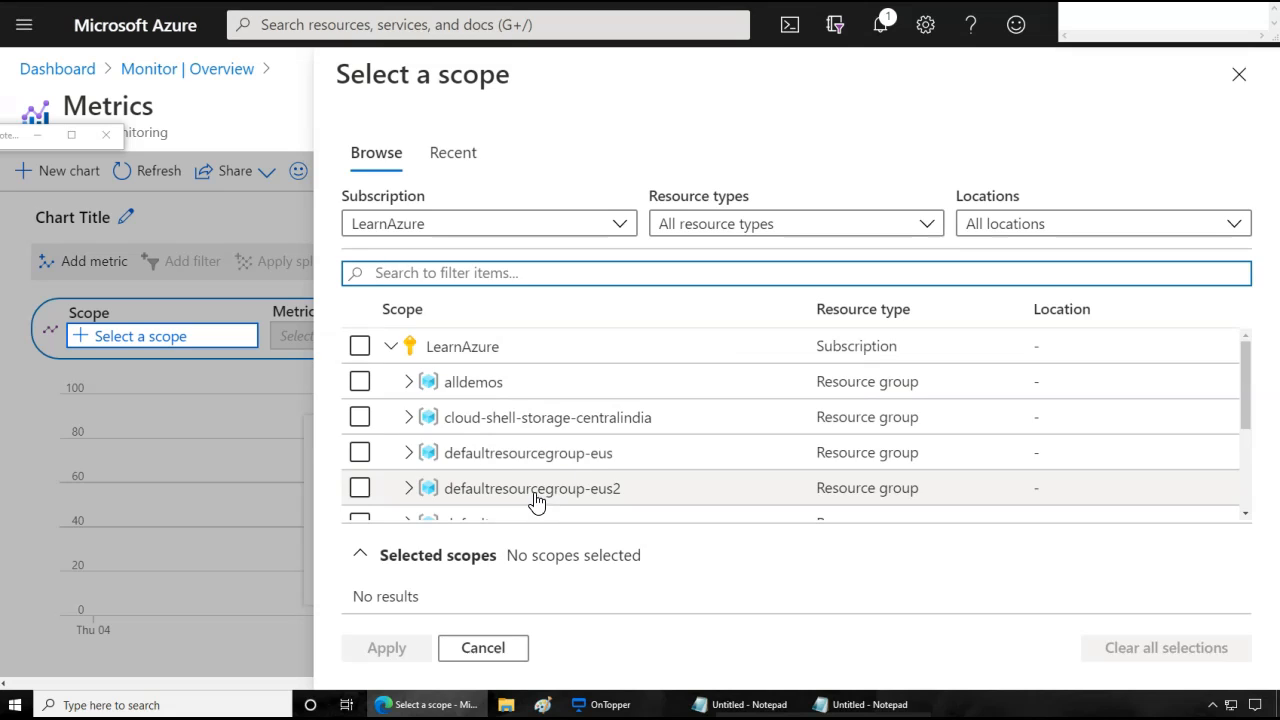
pyautogui.scroll(-1, 547, 487)
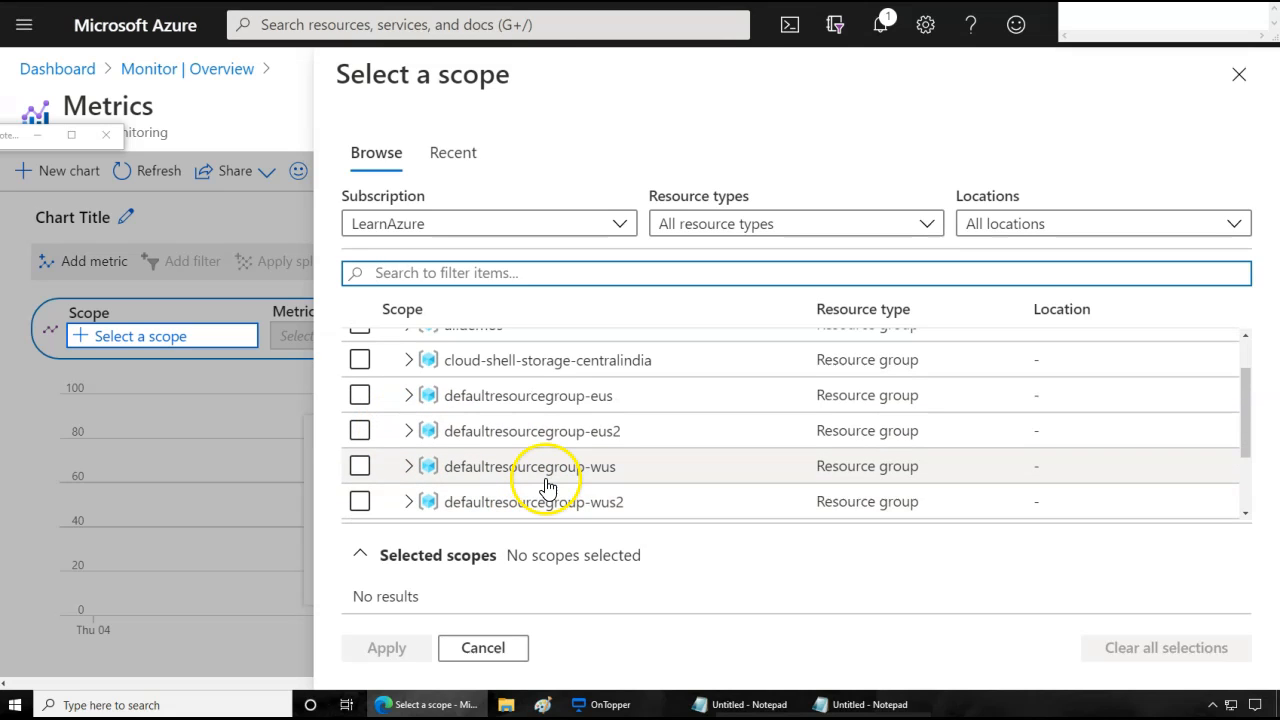
pyautogui.scroll(-1, 547, 487)
pyautogui.click(408, 480)
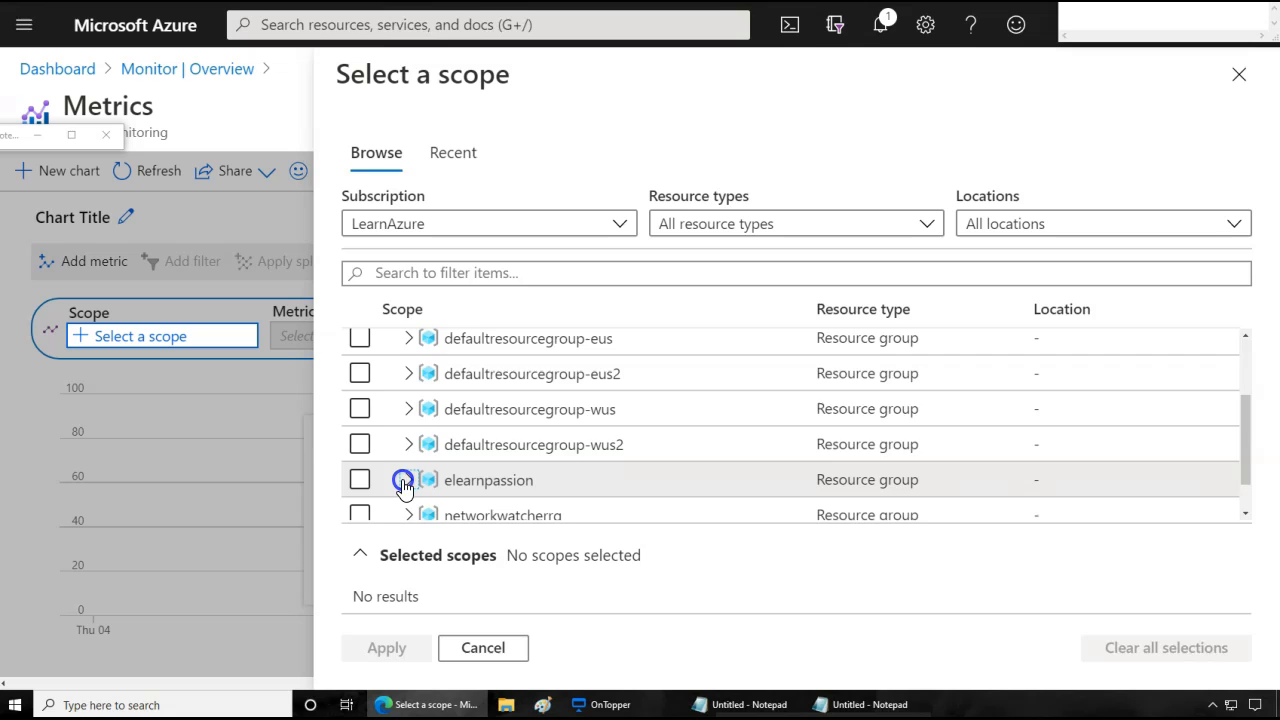
pyautogui.scroll(-1, 488, 490)
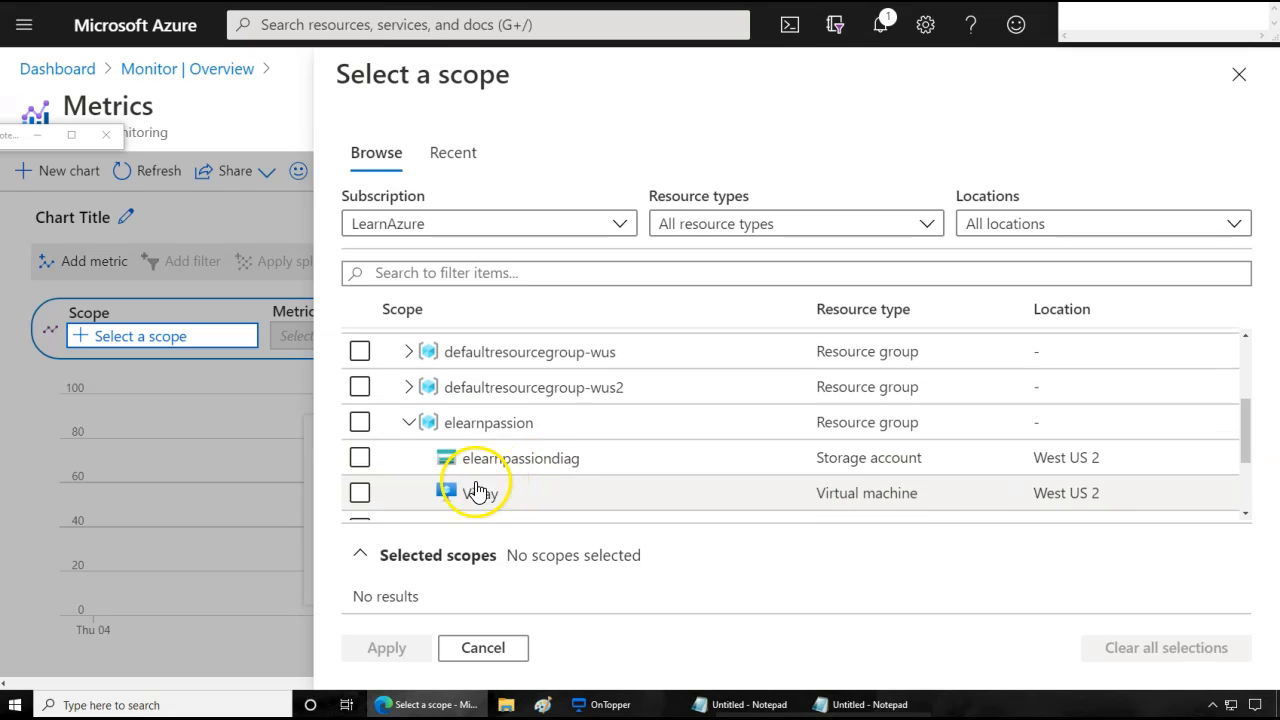
pyautogui.click(359, 494)
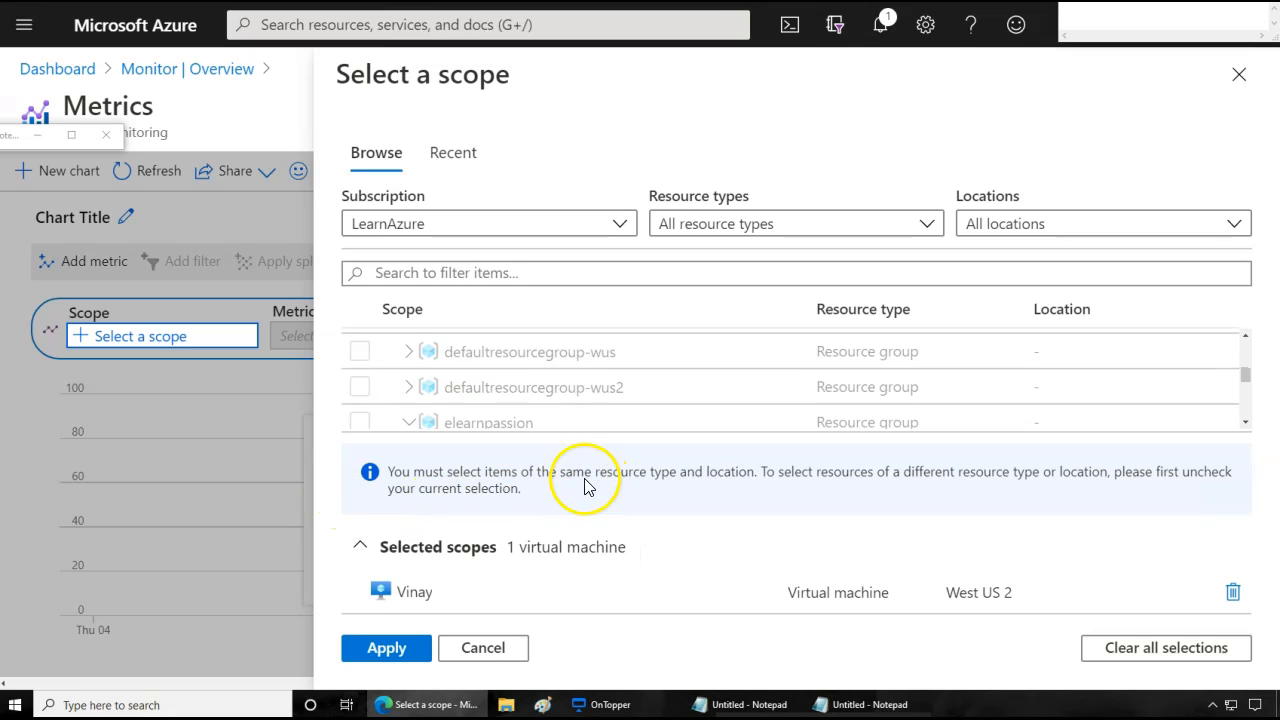
pyautogui.click(386, 647)
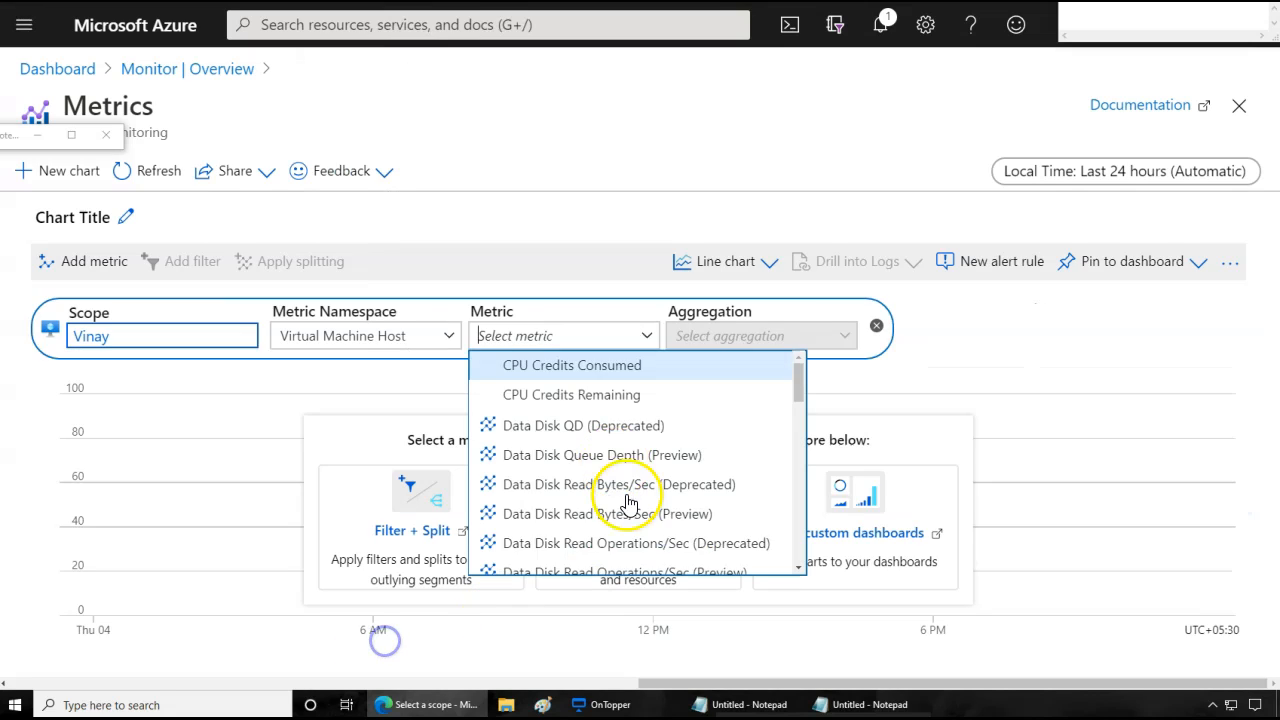
# Step: Set the chart's metric to Percentage CPU
pyautogui.click(562, 334)
pyautogui.moveTo(797, 374); pyautogui.dragTo(780, 545)
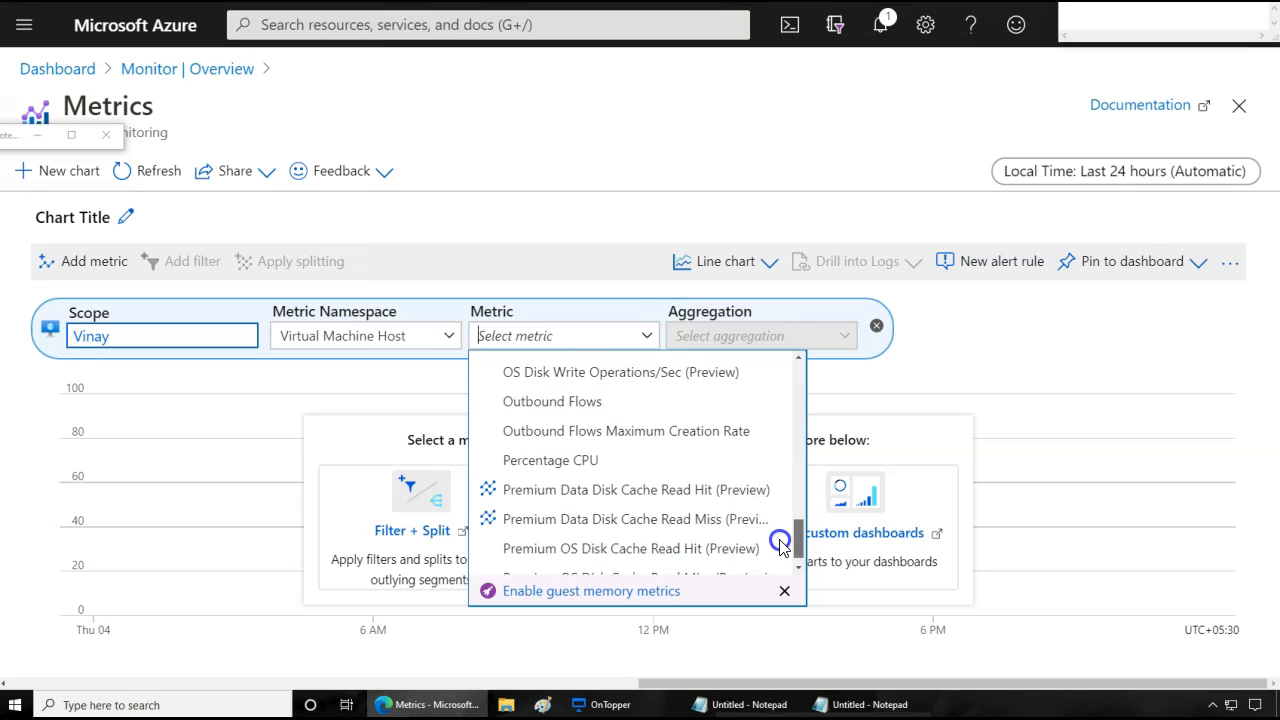
pyautogui.click(591, 459)
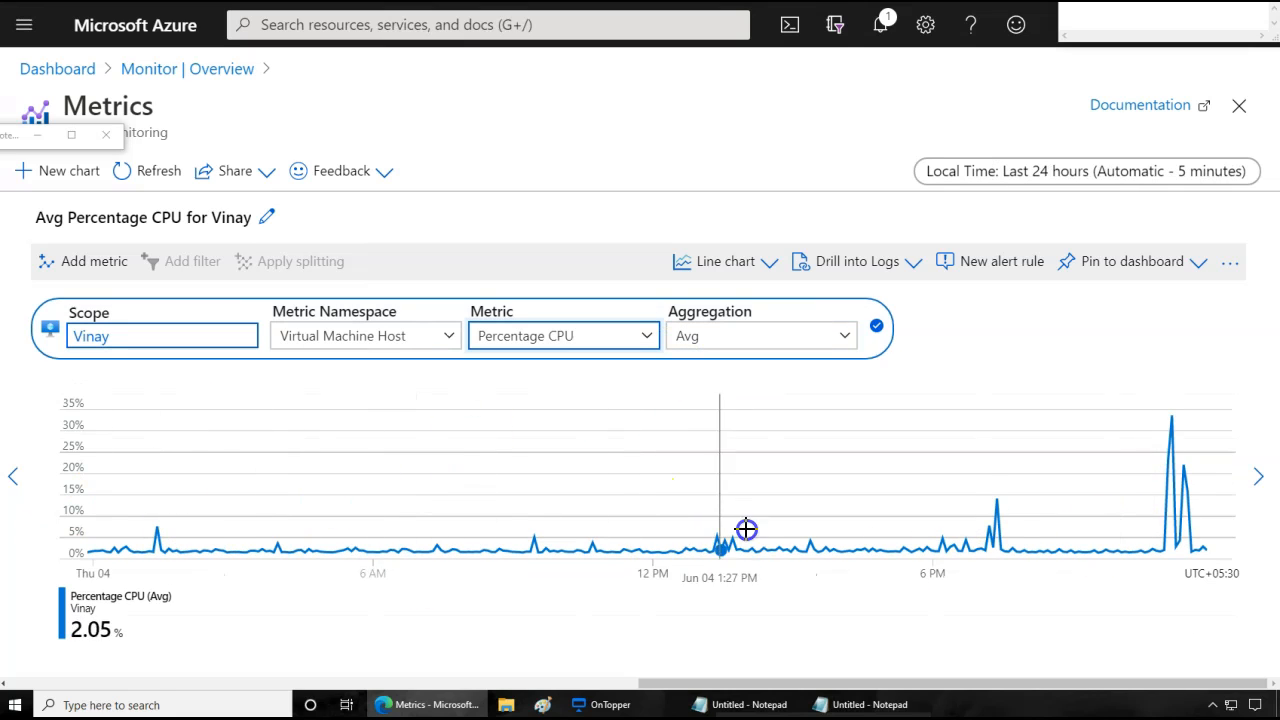
# Step: Set the CPU chart's time range to the last 7 days and zoom in on the May 29 peak
pyautogui.click(1051, 173)
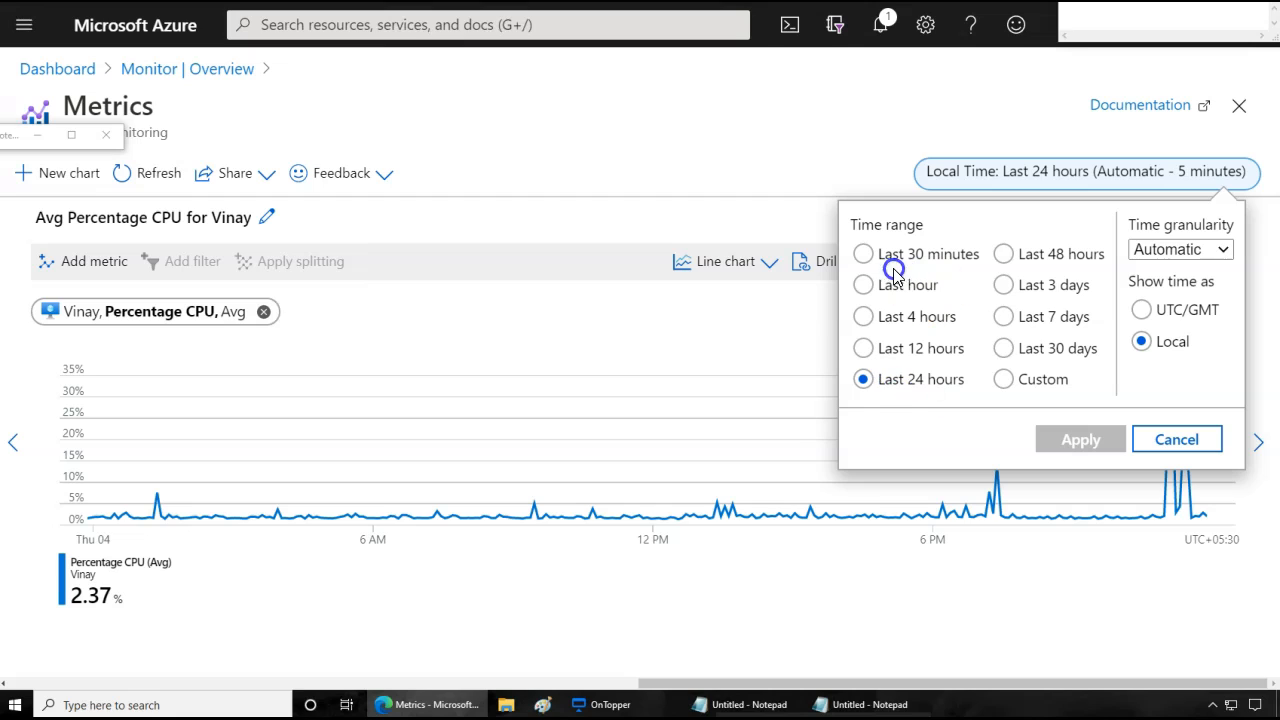
pyautogui.click(866, 255)
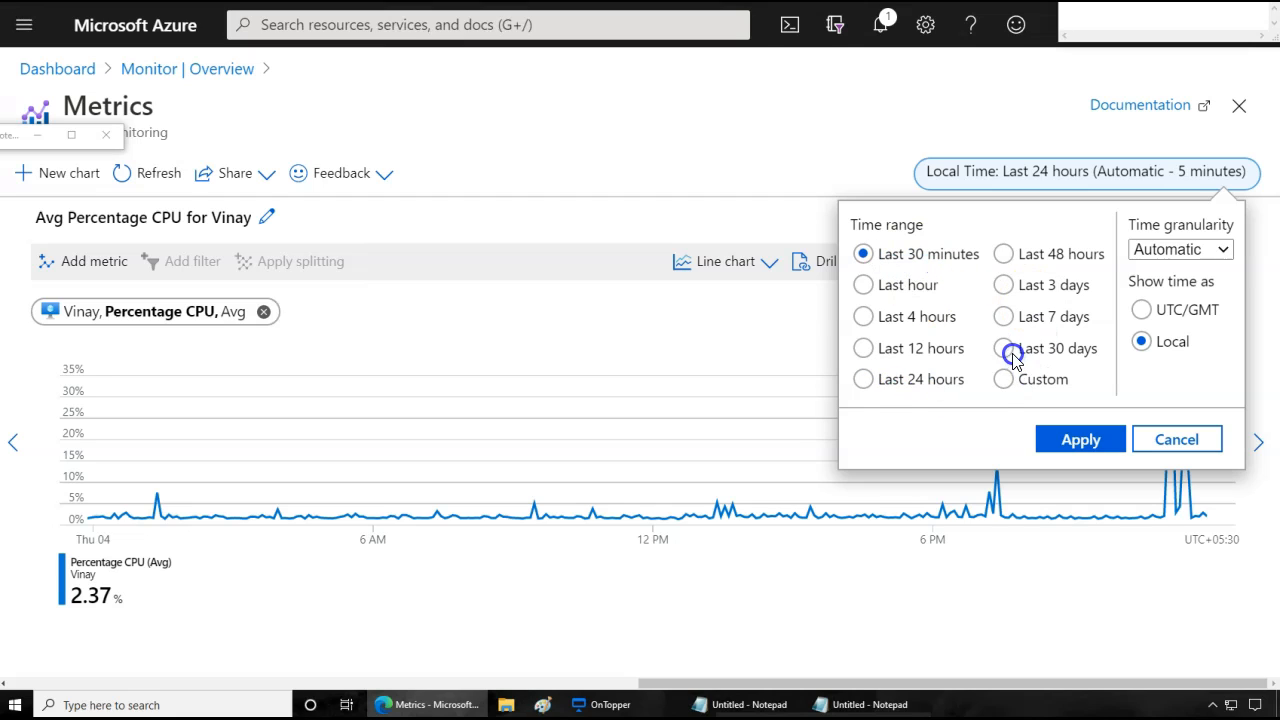
pyautogui.click(1008, 318)
pyautogui.click(1080, 438)
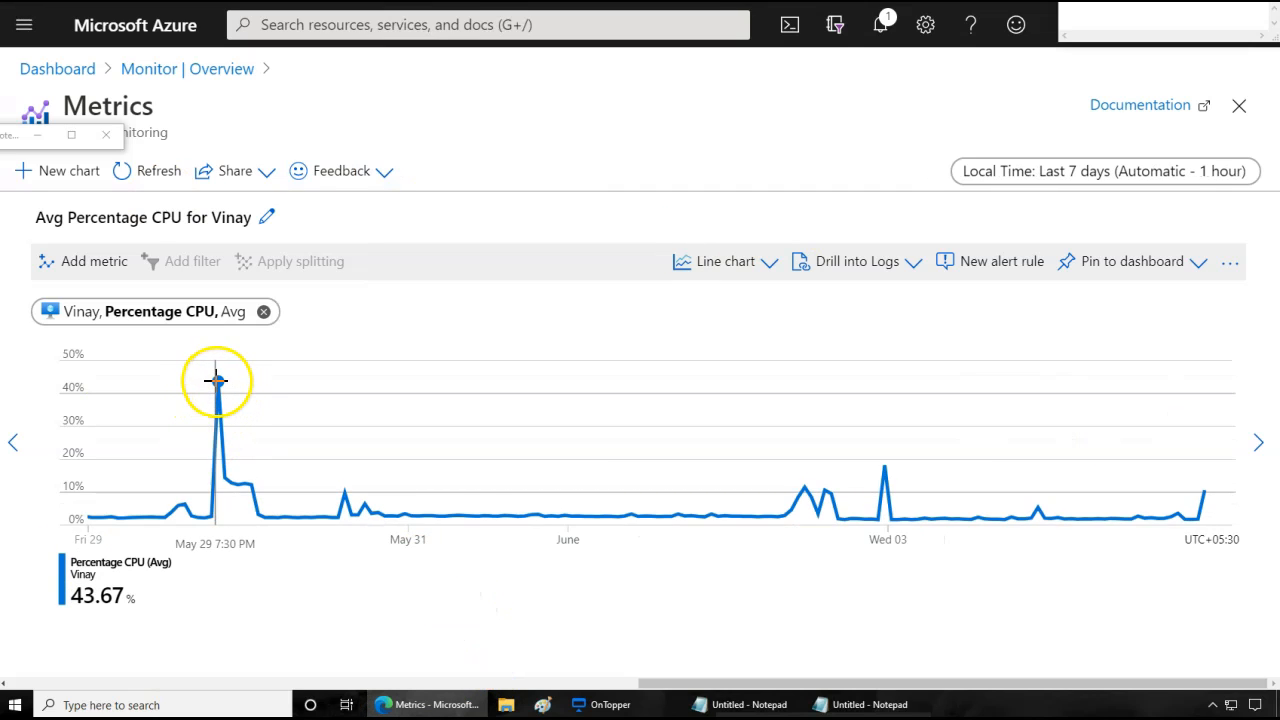
pyautogui.moveTo(205, 385); pyautogui.dragTo(239, 392)
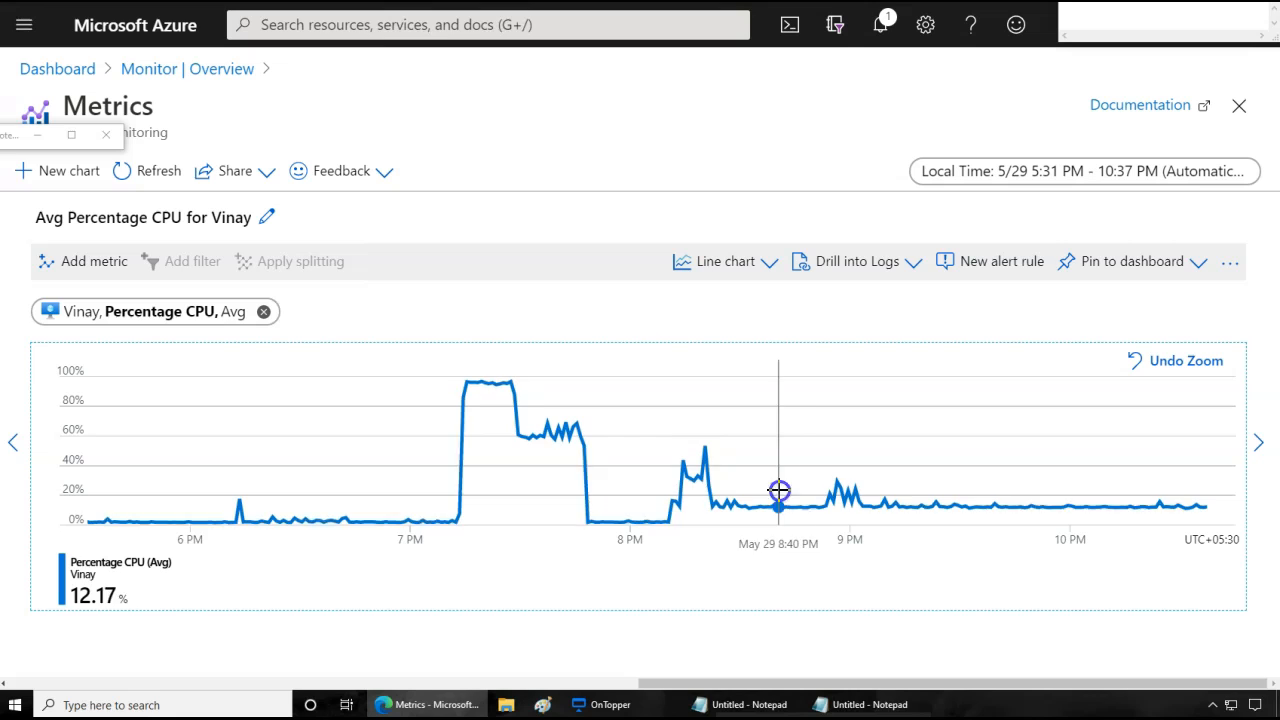
# Step: Change the Percentage CPU visualization to a bar chart
pyautogui.click(769, 263)
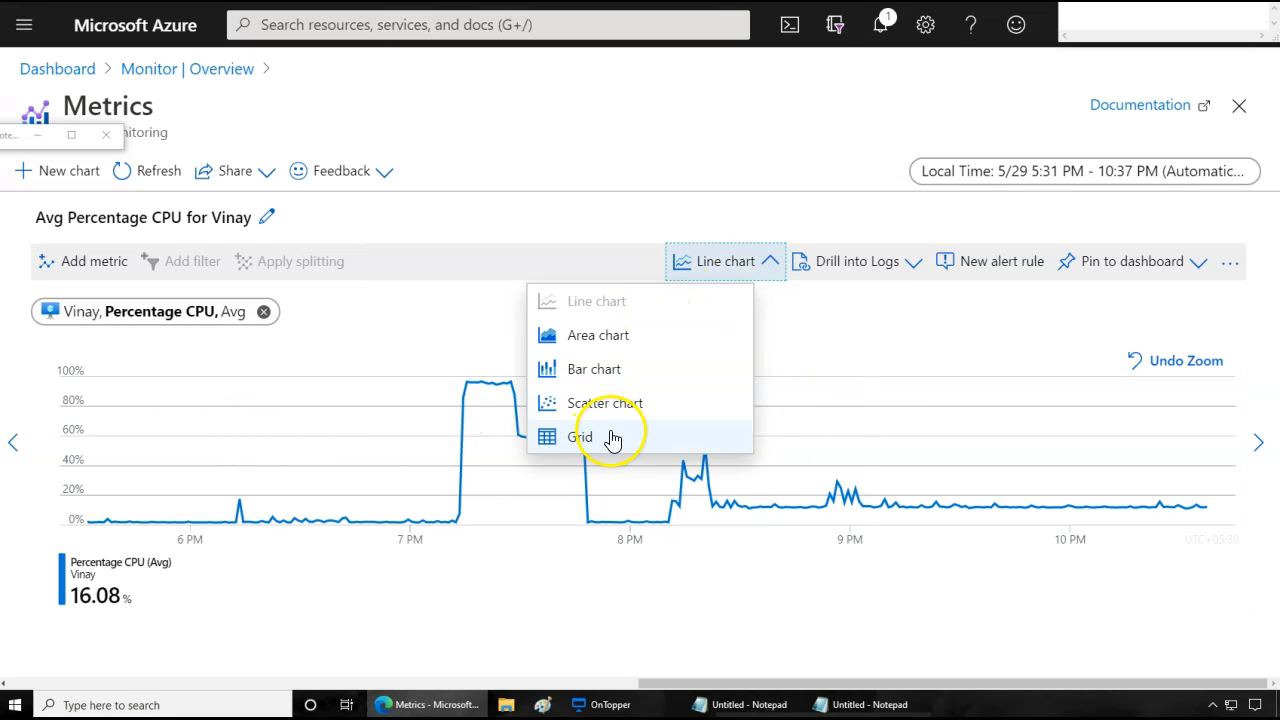
pyautogui.click(605, 365)
pyautogui.click(752, 268)
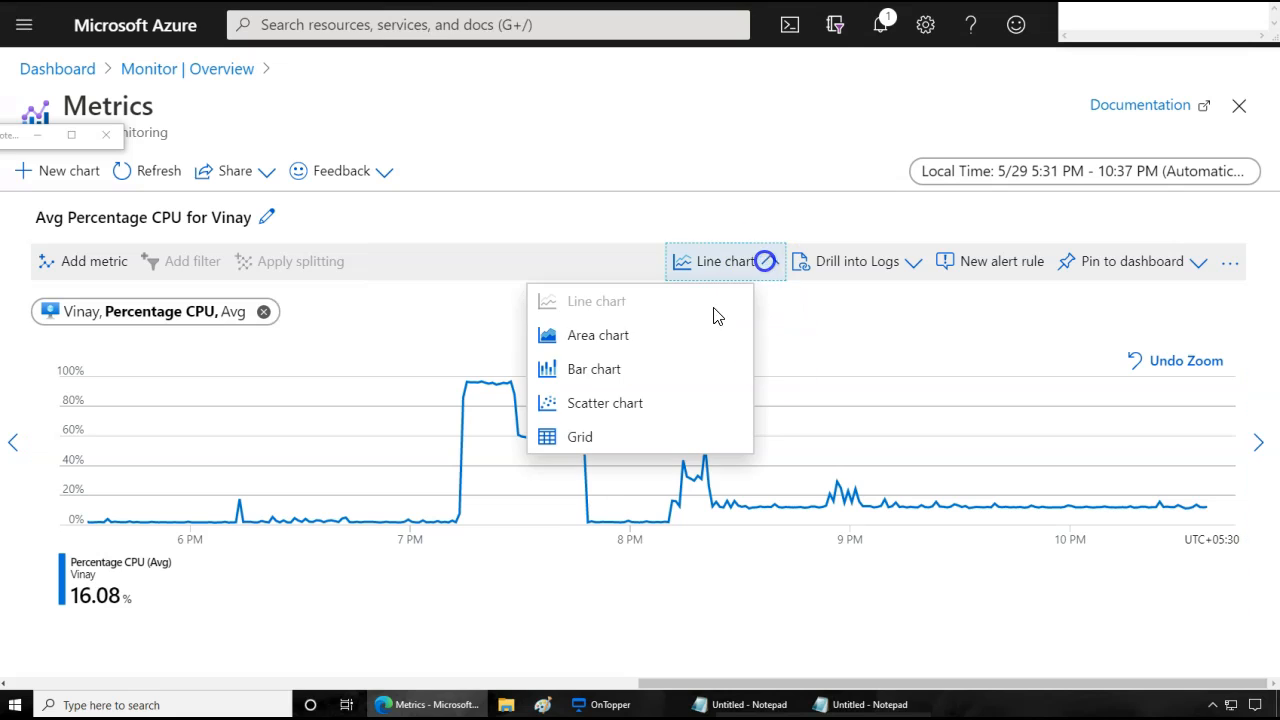
pyautogui.click(609, 369)
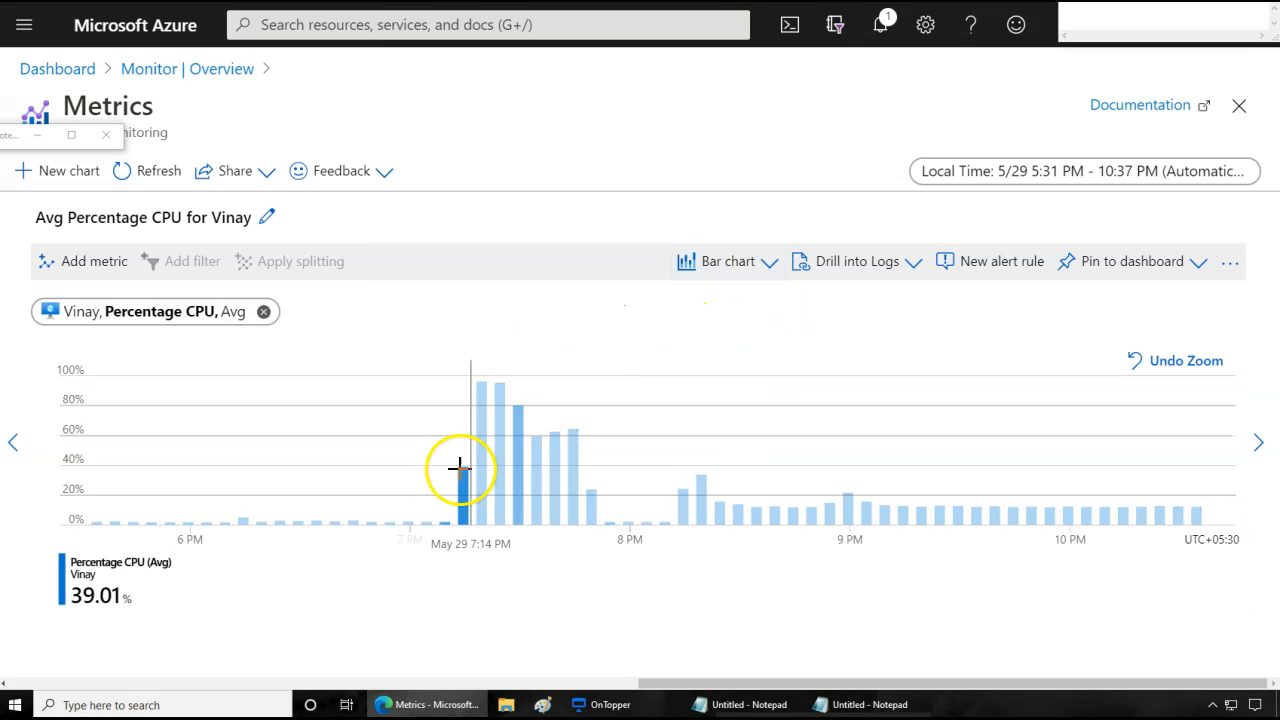
# Step: Set the bar chart's time range to the last 30 days and apply it
pyautogui.click(1171, 171)
pyautogui.click(943, 253)
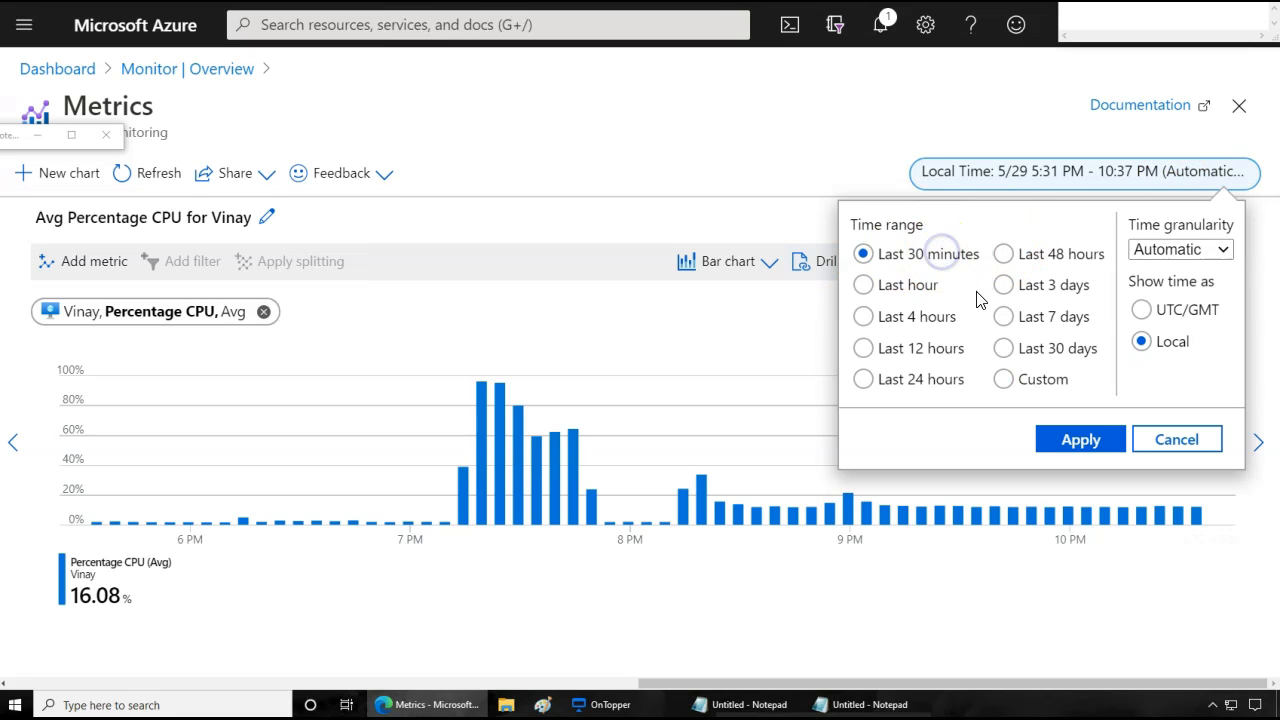
pyautogui.click(1080, 440)
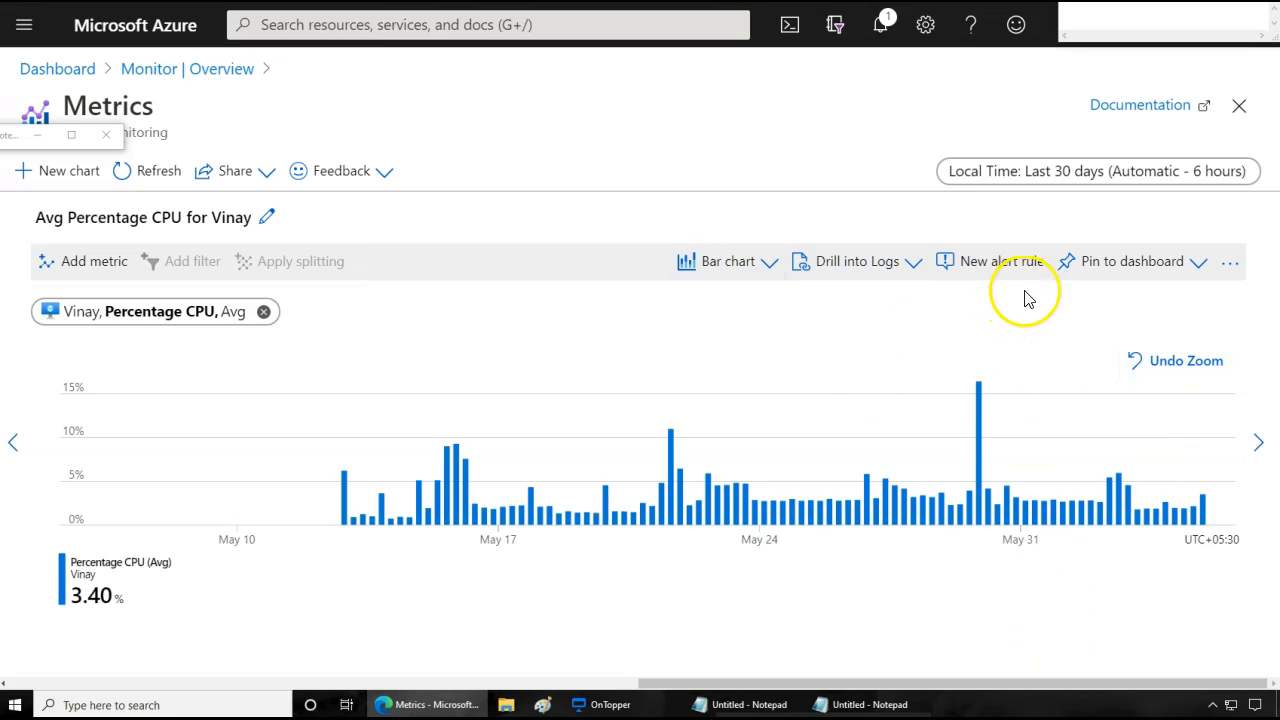
# Step: Pin the Percentage CPU bar chart to the current dashboard and open the dashboard
pyautogui.click(1107, 275)
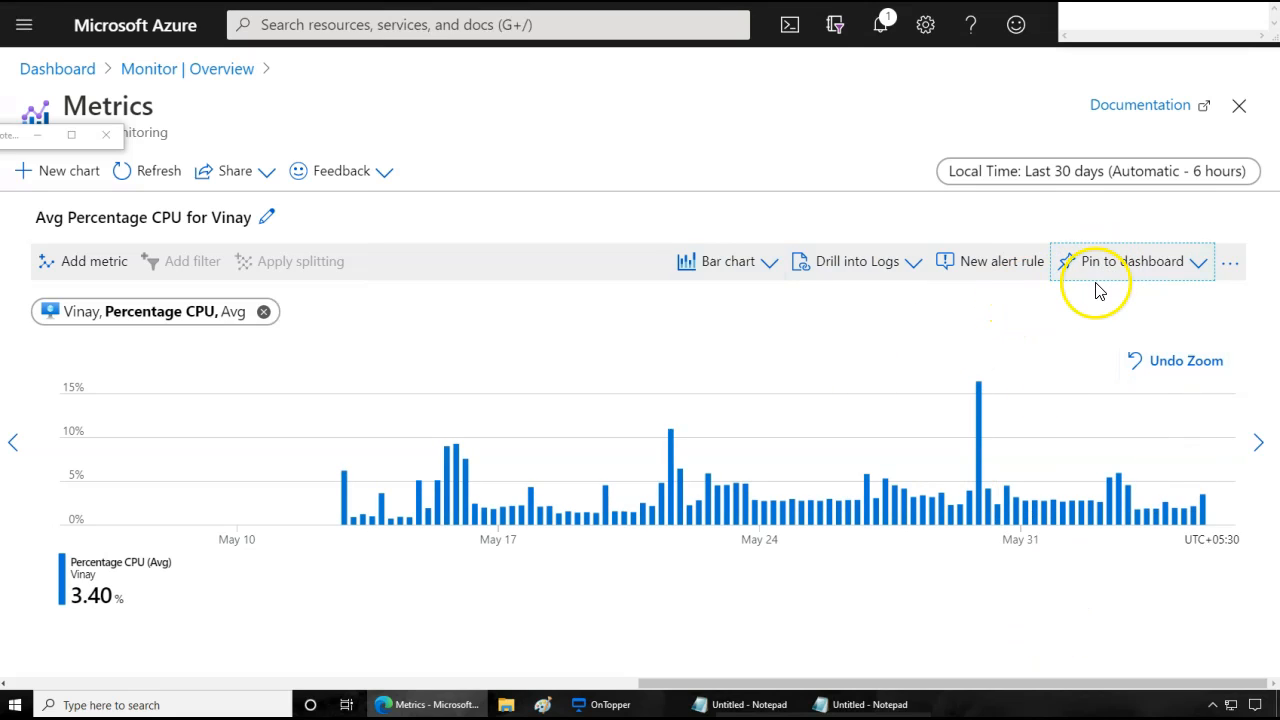
pyautogui.click(58, 68)
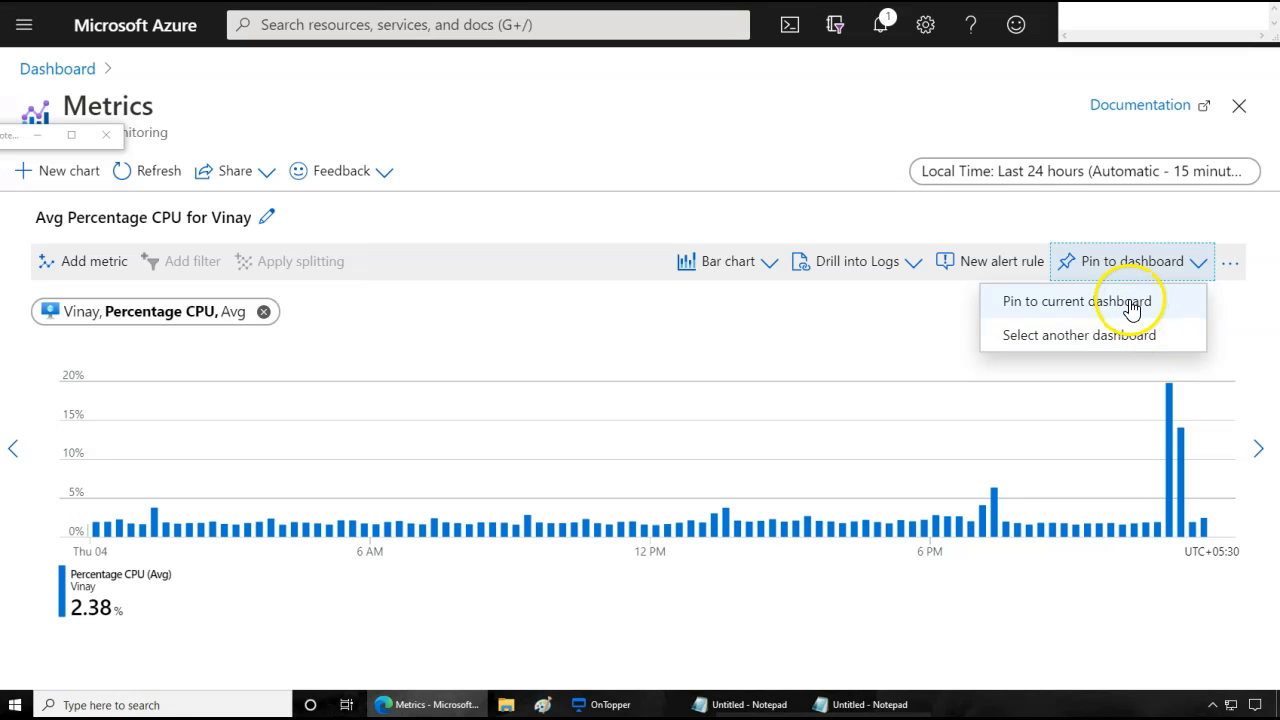
pyautogui.click(1129, 303)
pyautogui.click(1200, 263)
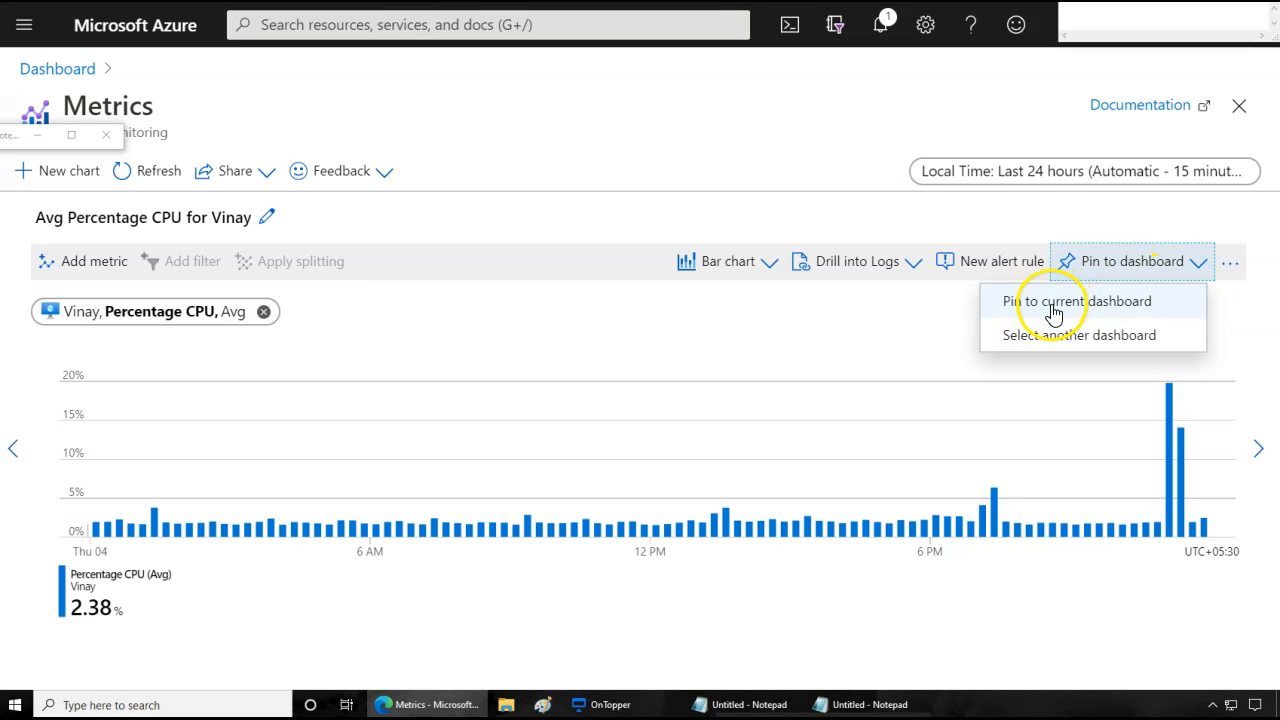
pyautogui.click(1055, 302)
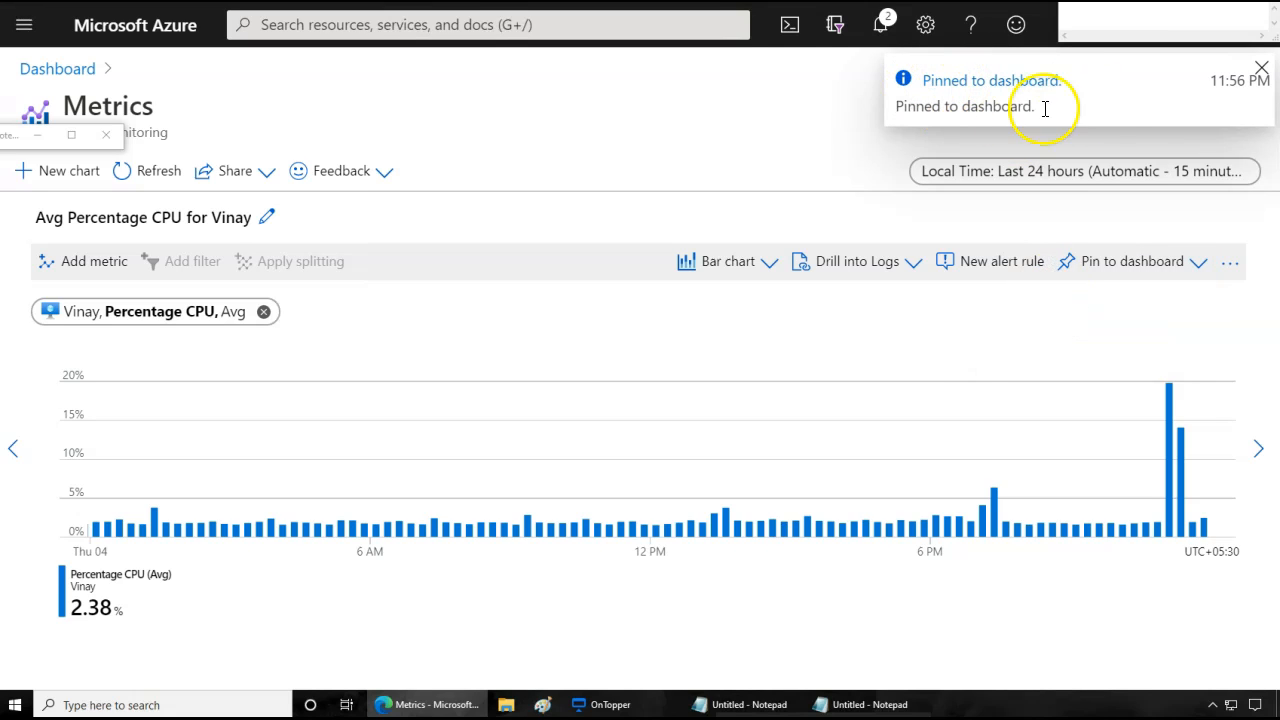
pyautogui.click(52, 78)
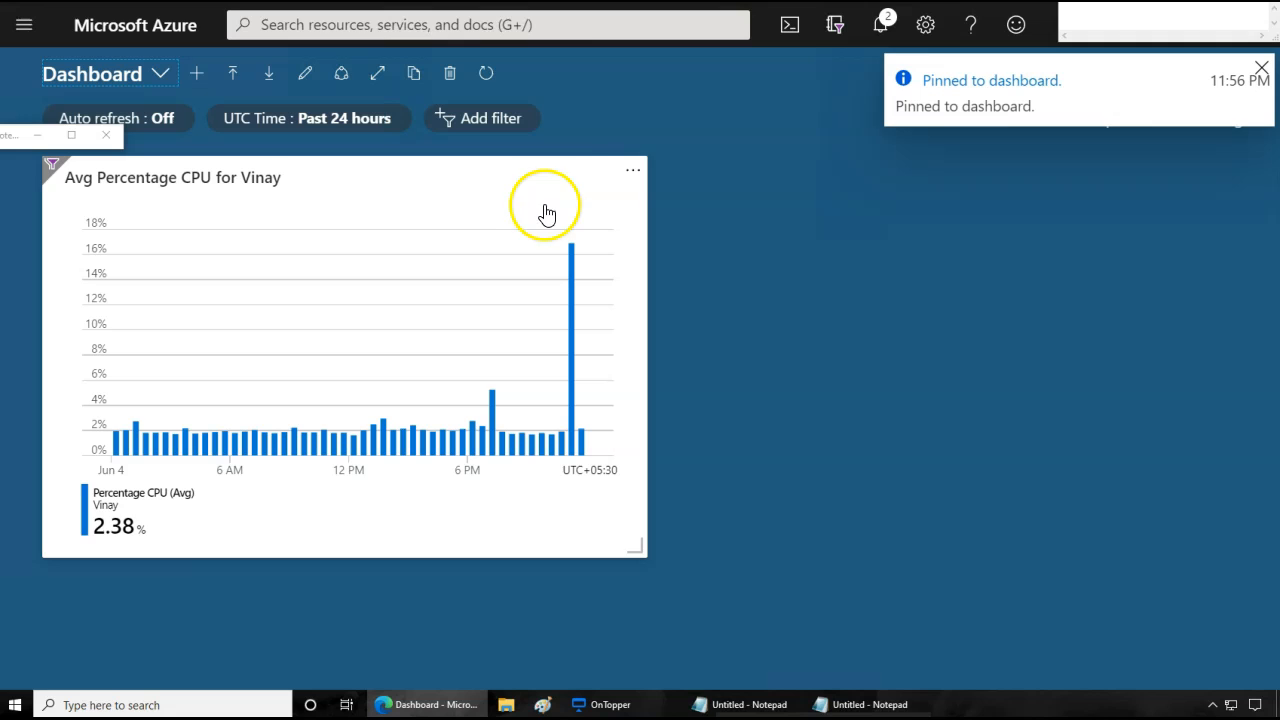
# Step: Try to resize the pinned CPU chart tile to 2 x 4 and finish customizing the dashboard
pyautogui.click(633, 170)
pyautogui.click(760, 240)
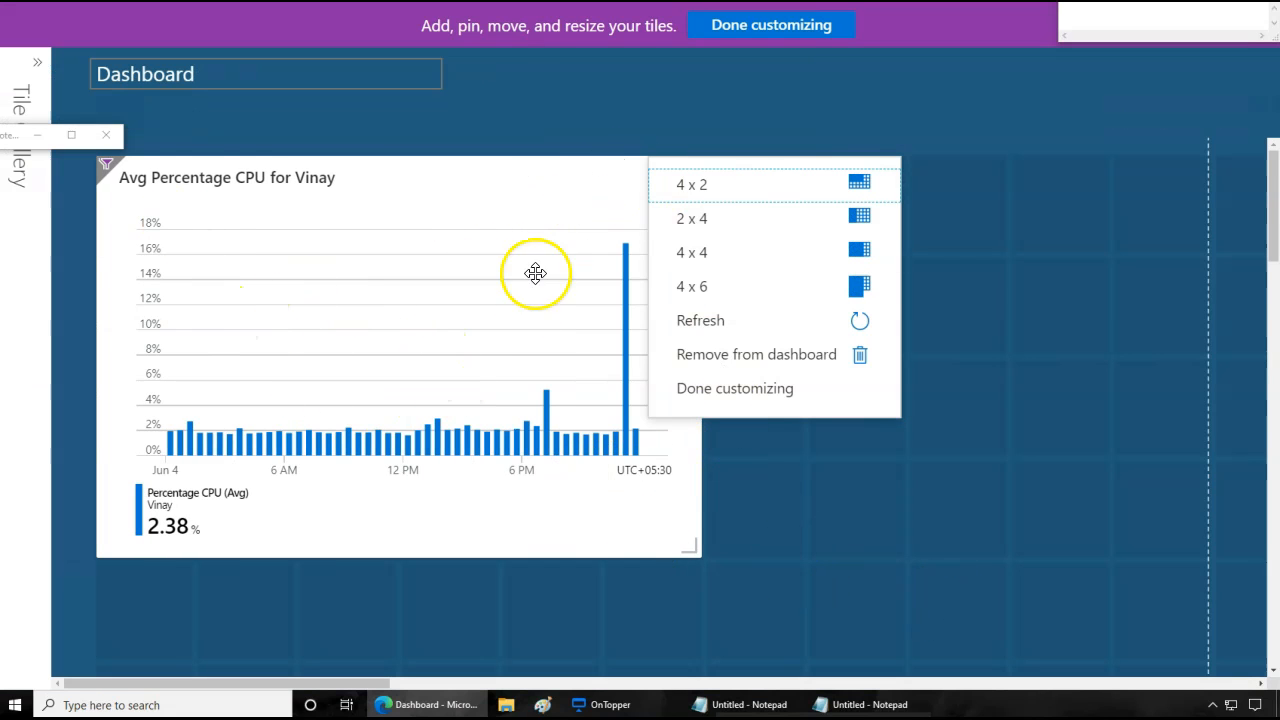
pyautogui.click(714, 220)
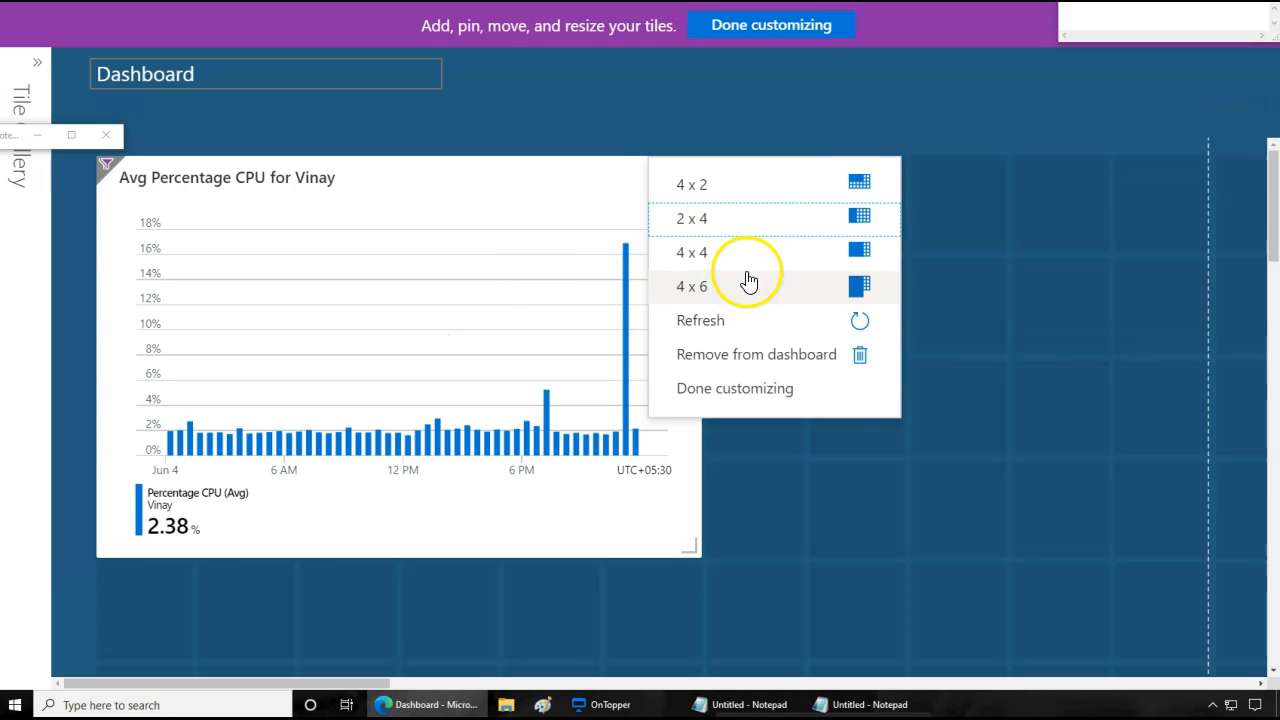
pyautogui.click(777, 390)
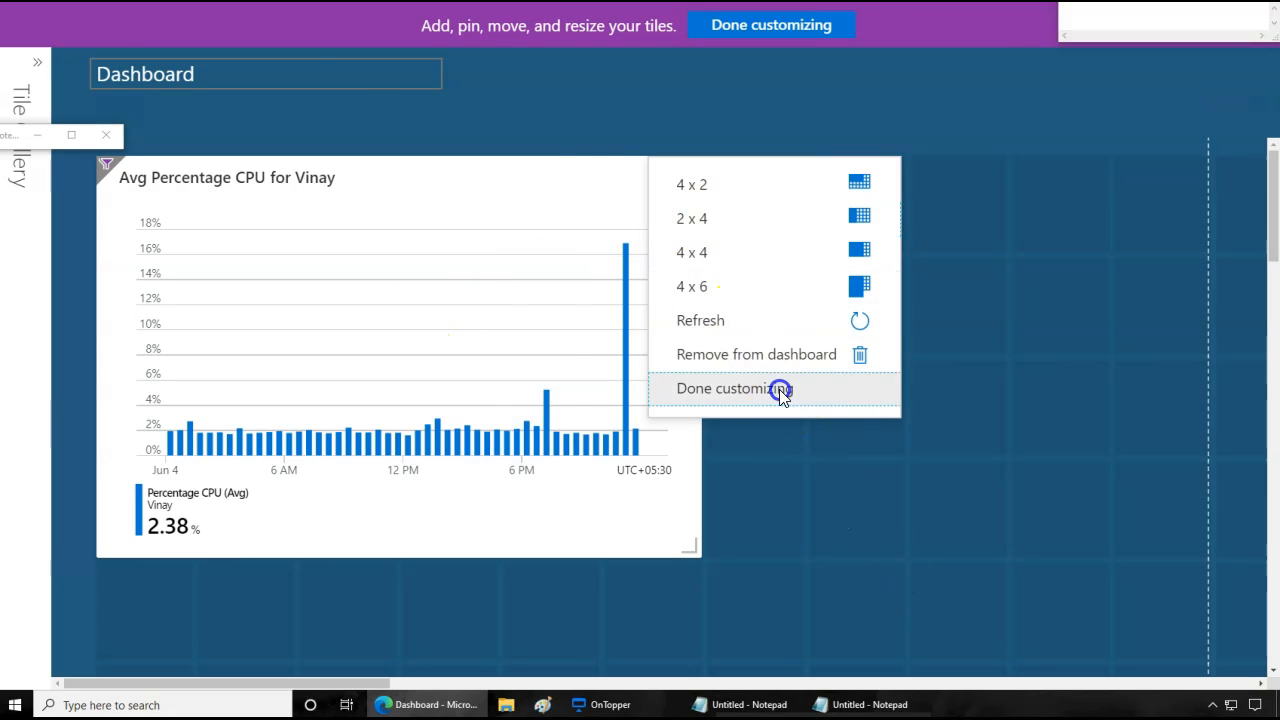
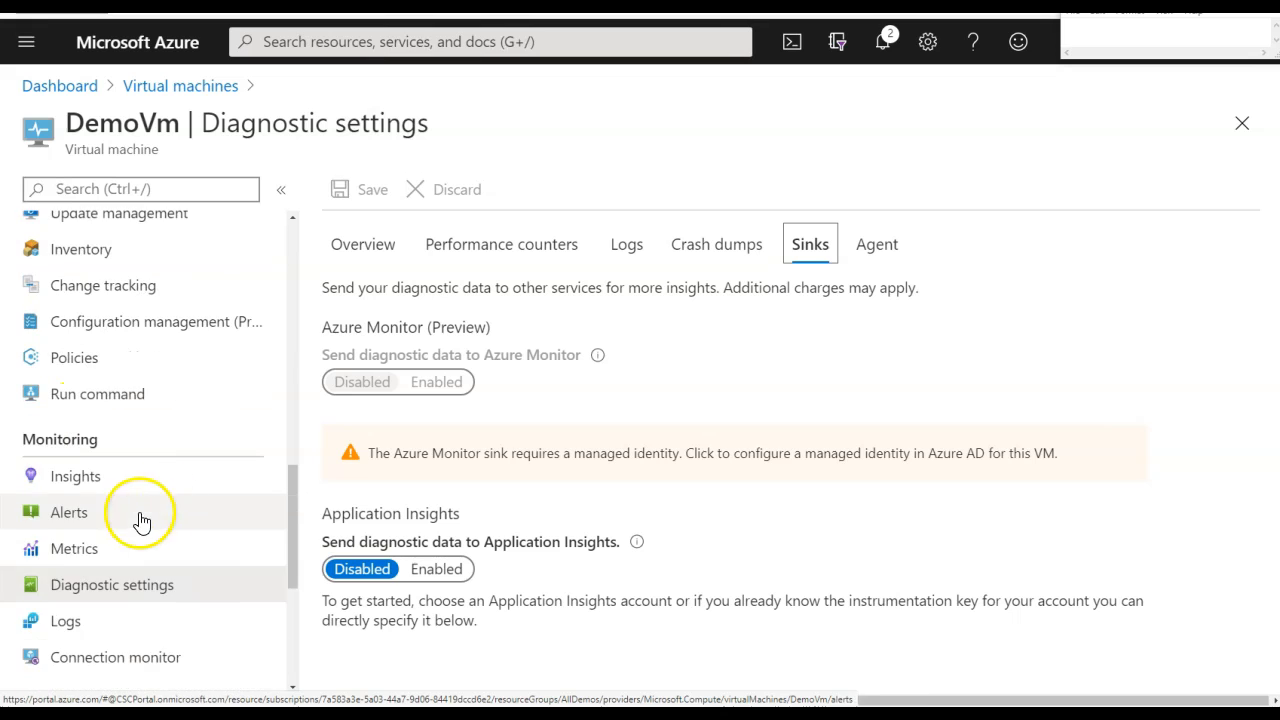
# Step: Examine DemoVm's diagnostic settings, covering the overview, the performance counters and the event, IIS and application log options
pyautogui.click(145, 587)
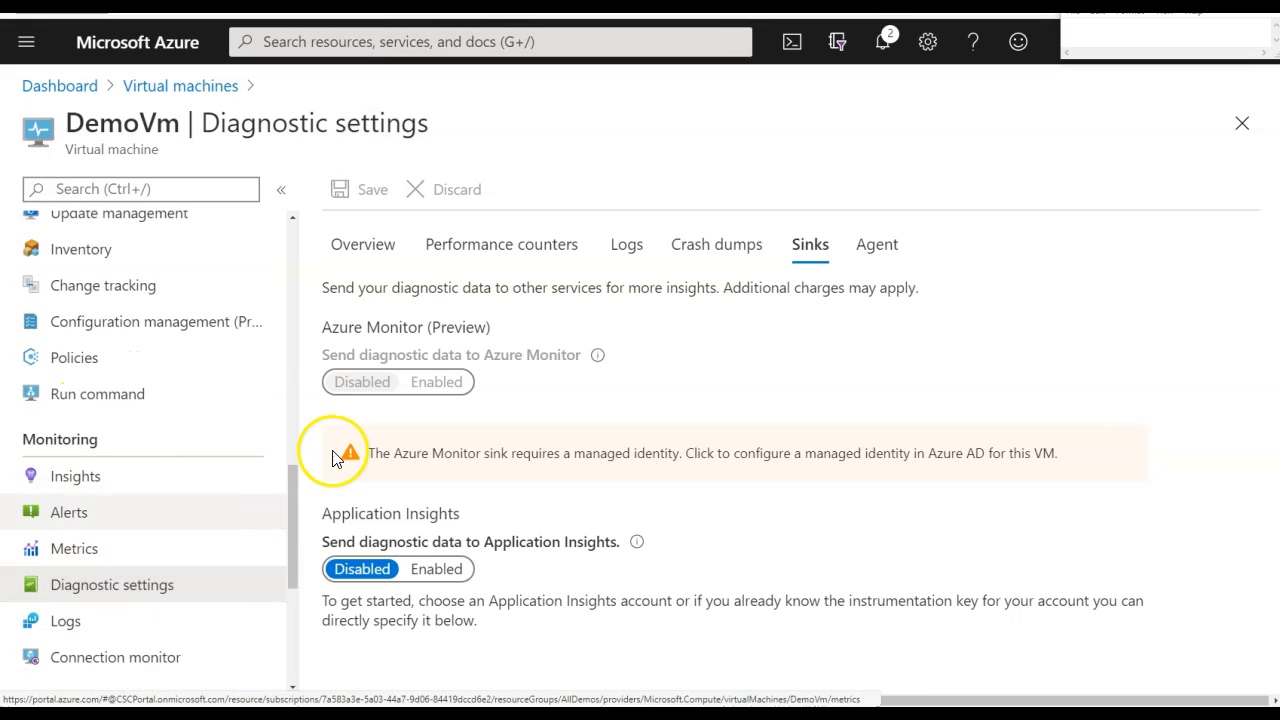
pyautogui.click(376, 249)
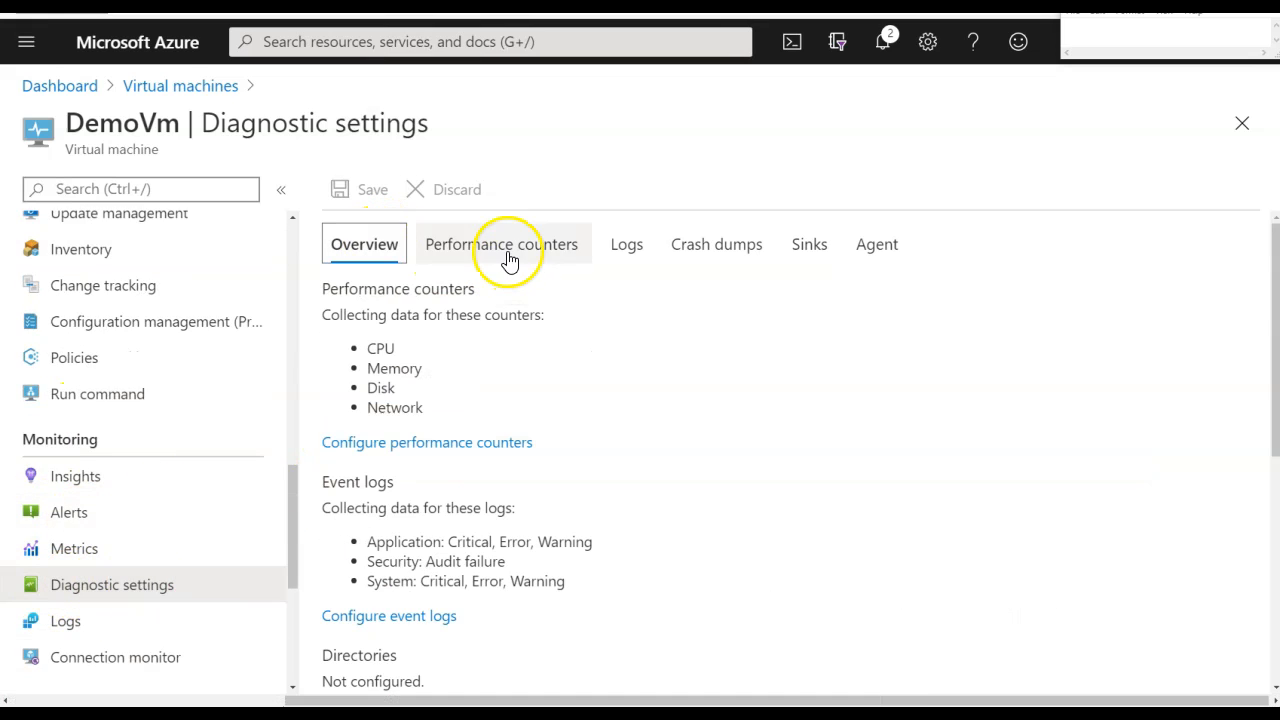
pyautogui.click(506, 251)
pyautogui.click(634, 248)
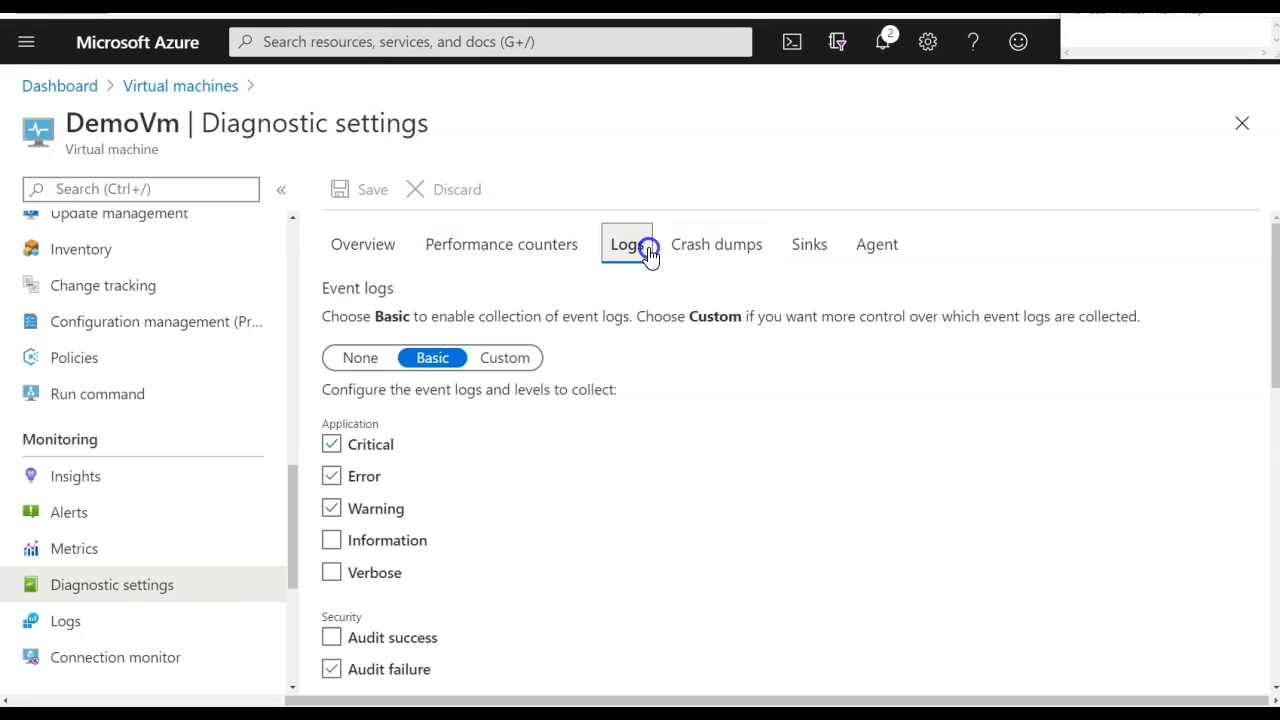
pyautogui.click(557, 249)
pyautogui.click(628, 248)
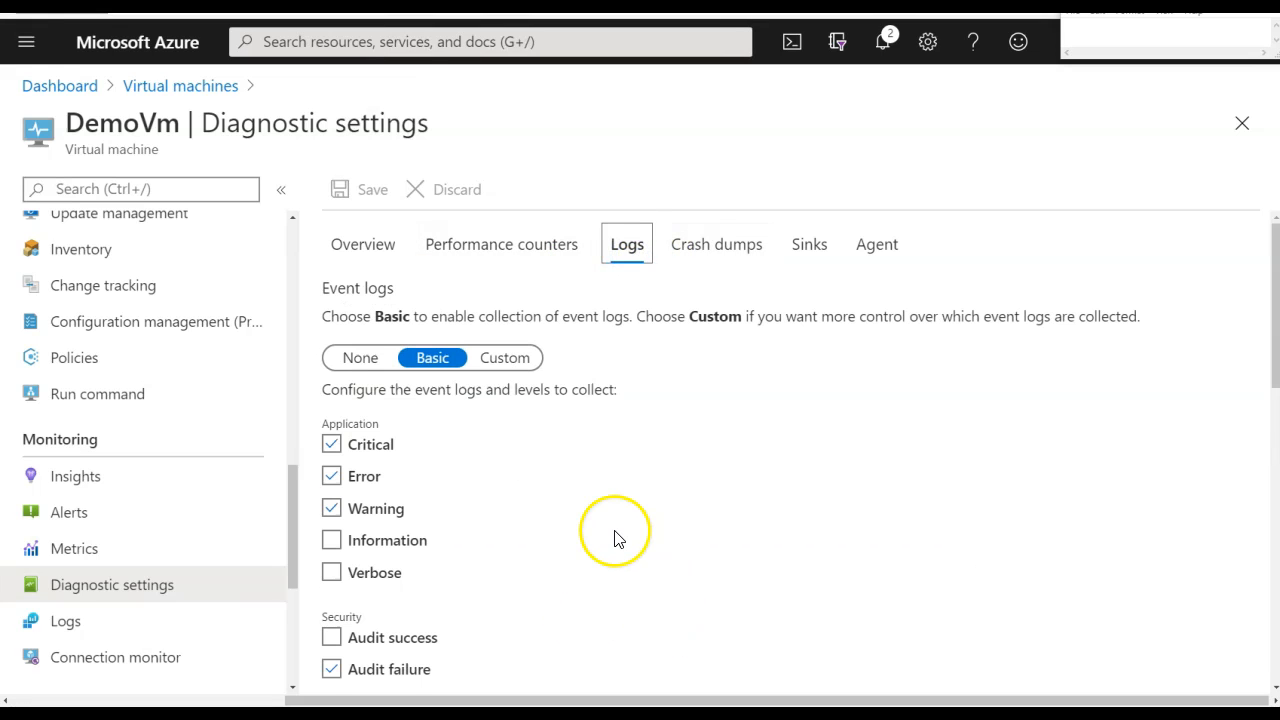
pyautogui.scroll(-2, 614, 534)
pyautogui.scroll(-7, 700, 562)
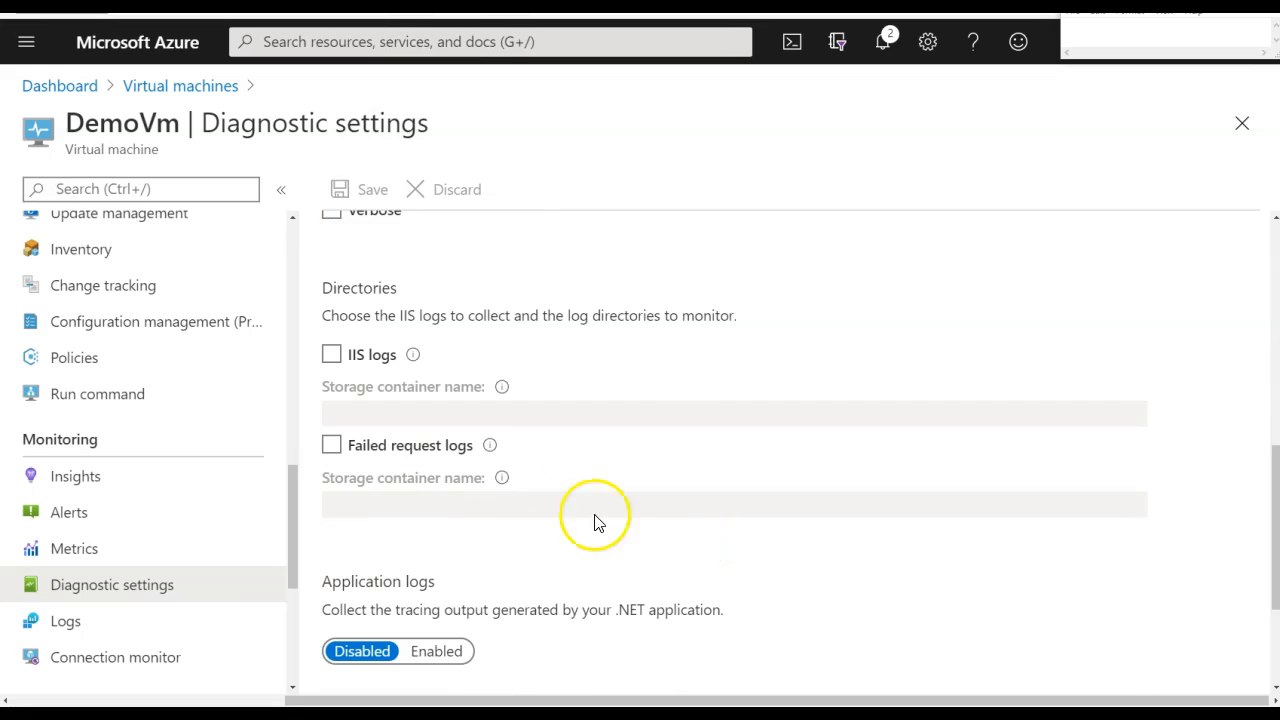
pyautogui.scroll(-3, 665, 490)
pyautogui.scroll(9, 676, 483)
pyautogui.scroll(3, 676, 483)
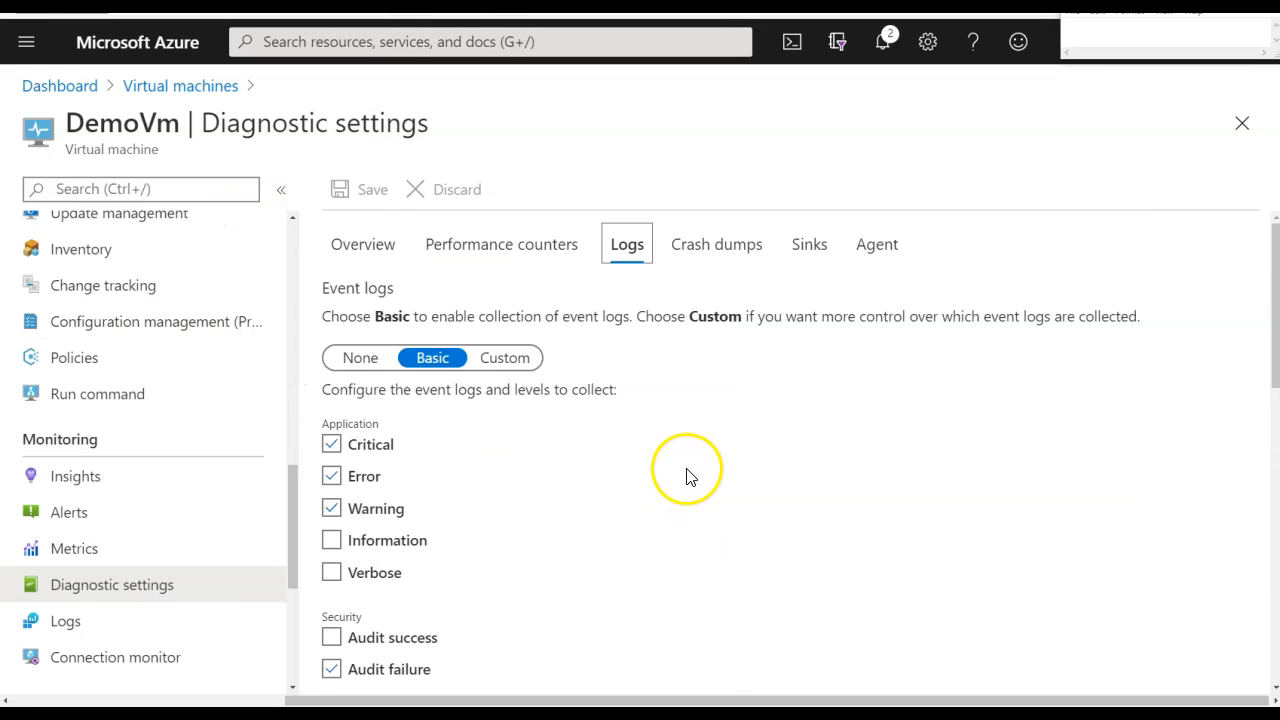
# Step: Return to the dashboard, open the Monitor service and go to its diagnostics settings
pyautogui.click(64, 86)
pyautogui.click(26, 41)
pyautogui.click(60, 522)
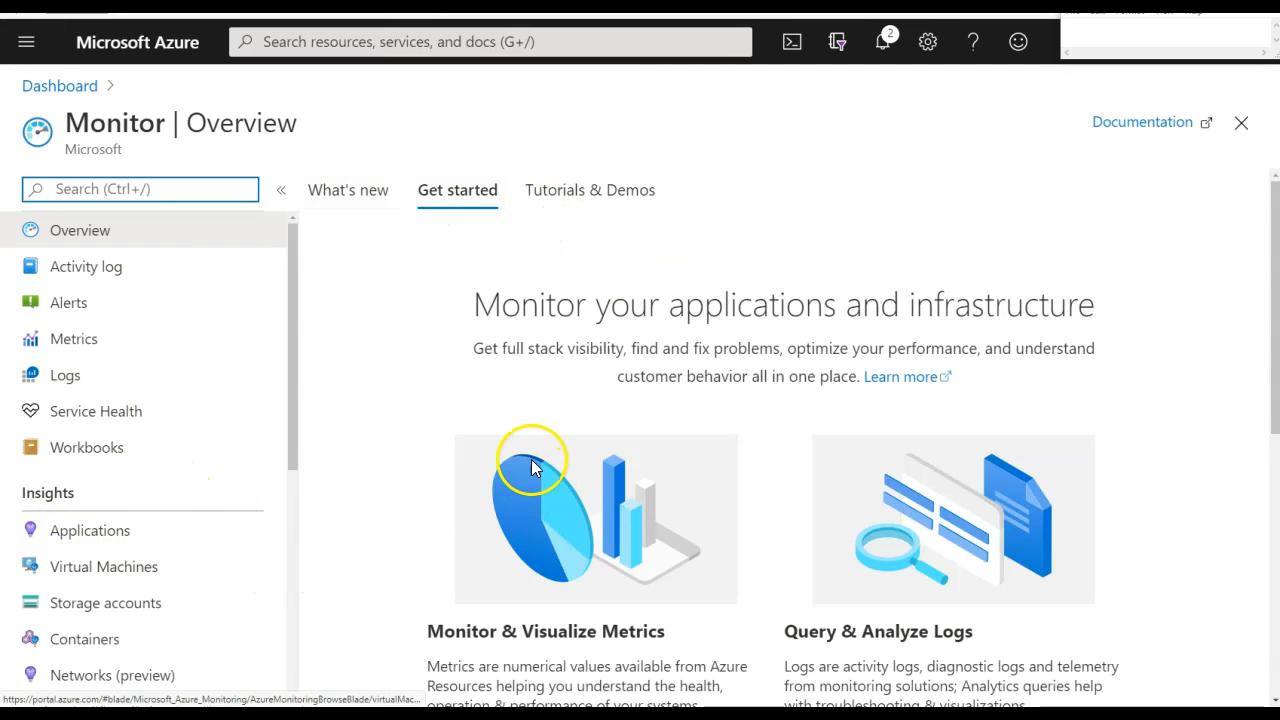
pyautogui.scroll(-4, 530, 455)
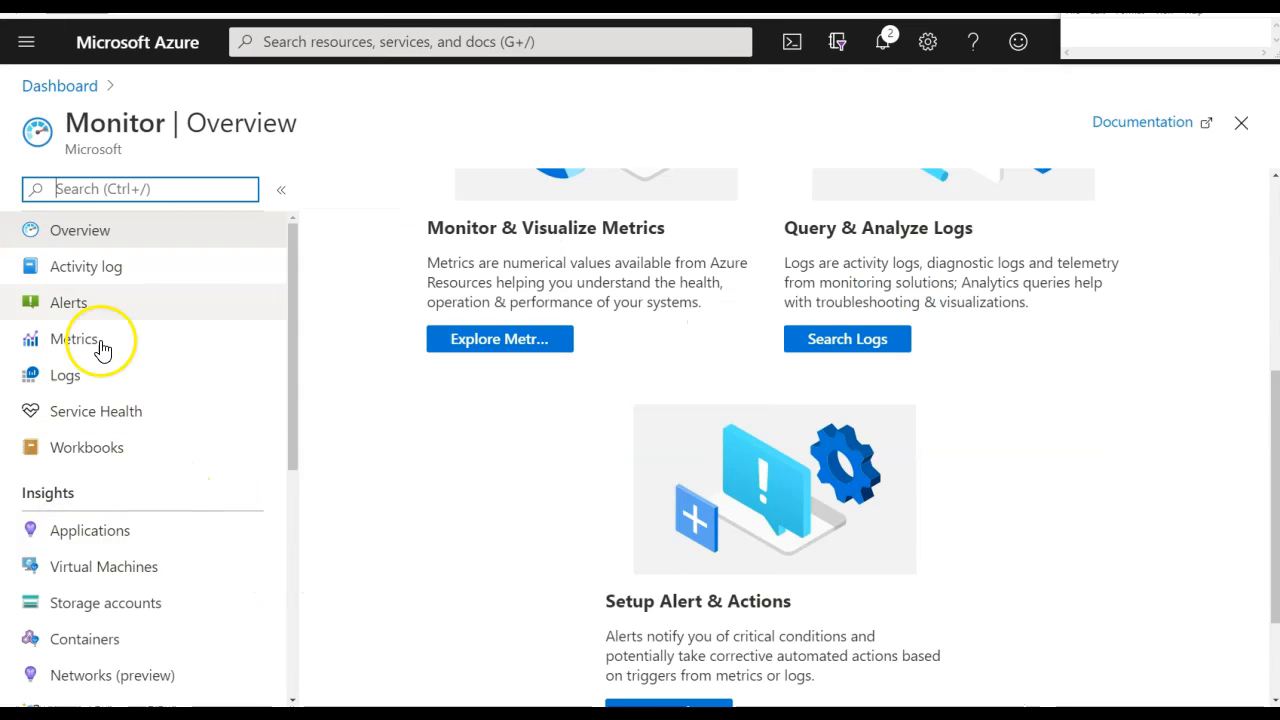
pyautogui.scroll(-5, 95, 400)
pyautogui.click(63, 452)
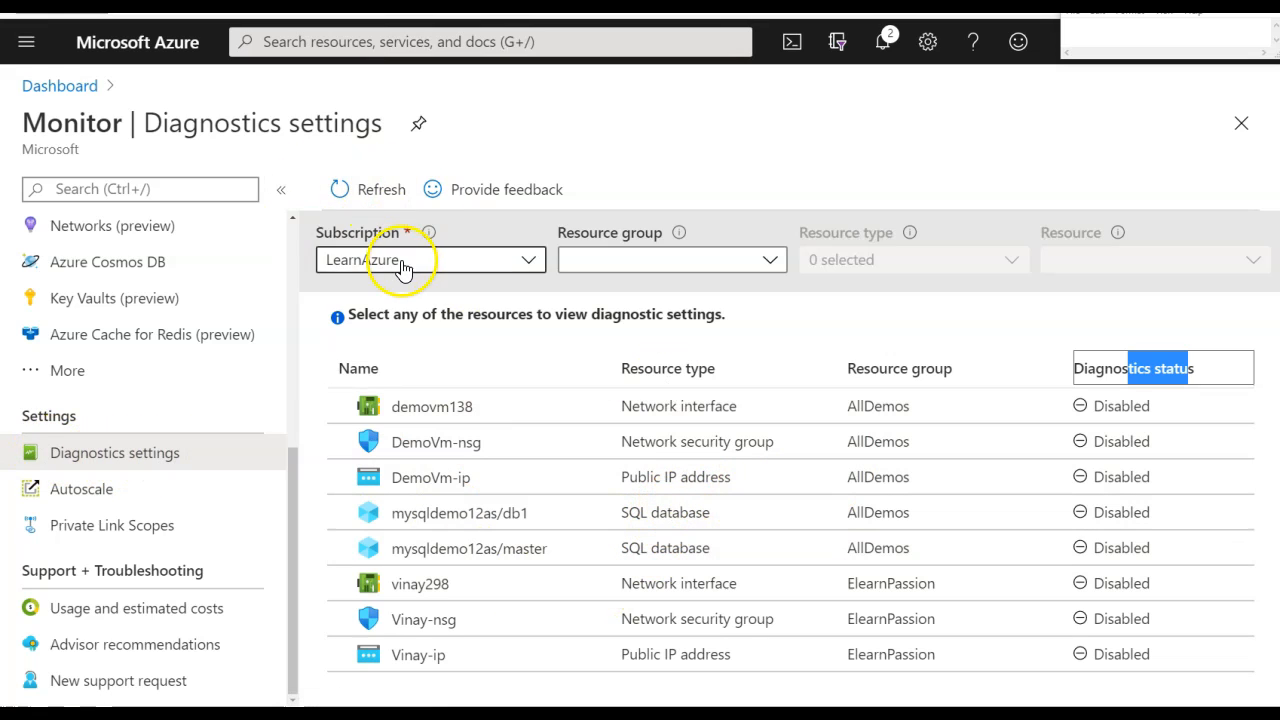
# Step: Check the resource group choices and the diagnostics status column, and open the diagnostic settings of the DemoVm-nsg network security group
pyautogui.click(773, 263)
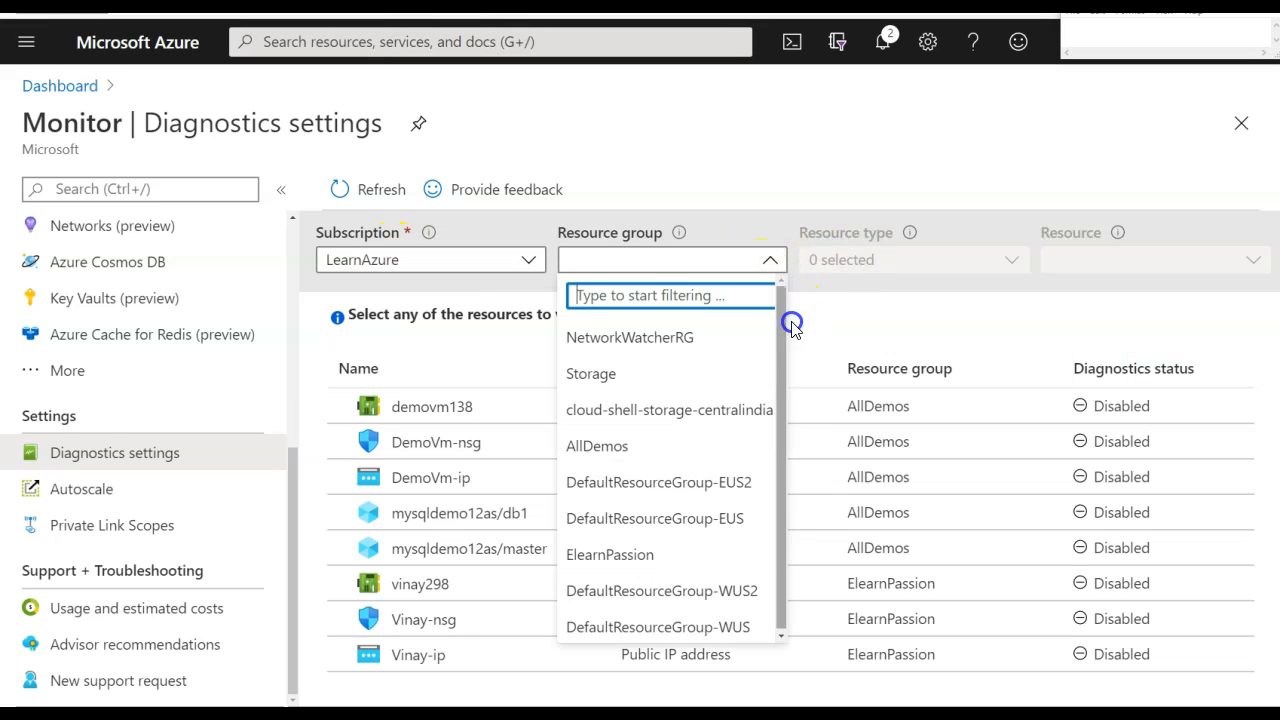
pyautogui.click(597, 238)
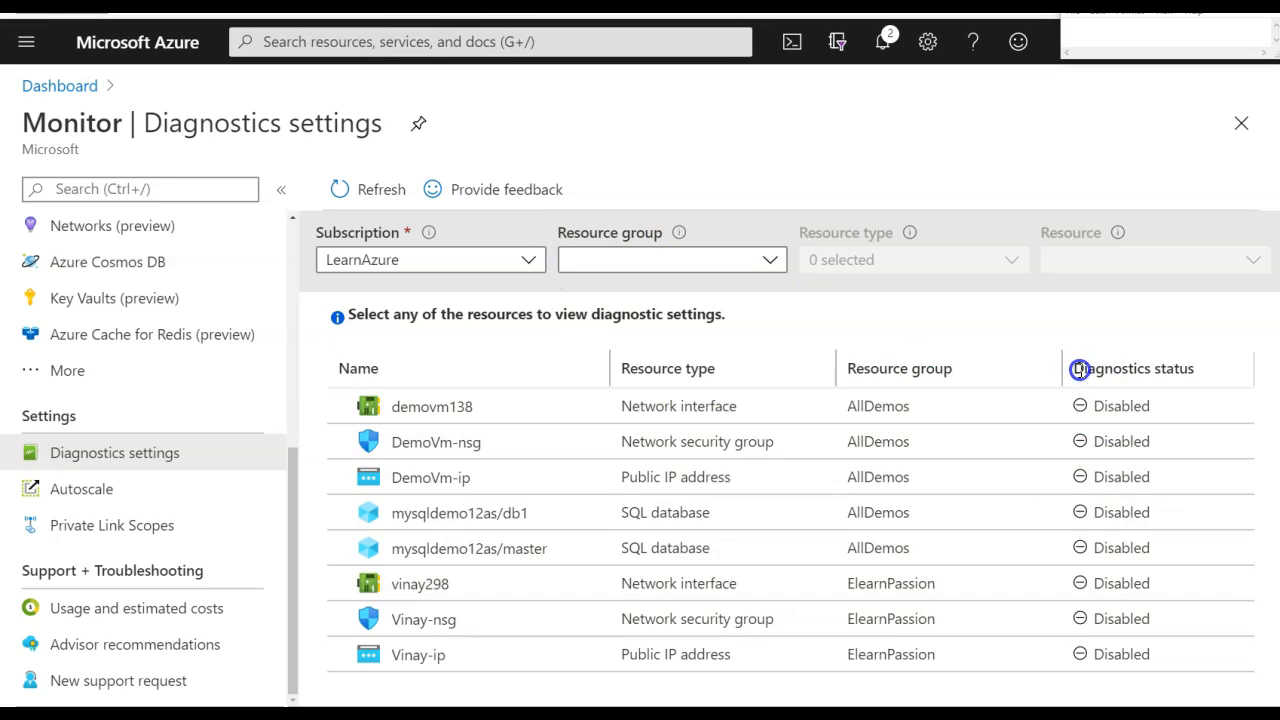
pyautogui.moveTo(1158, 377); pyautogui.dragTo(1188, 372)
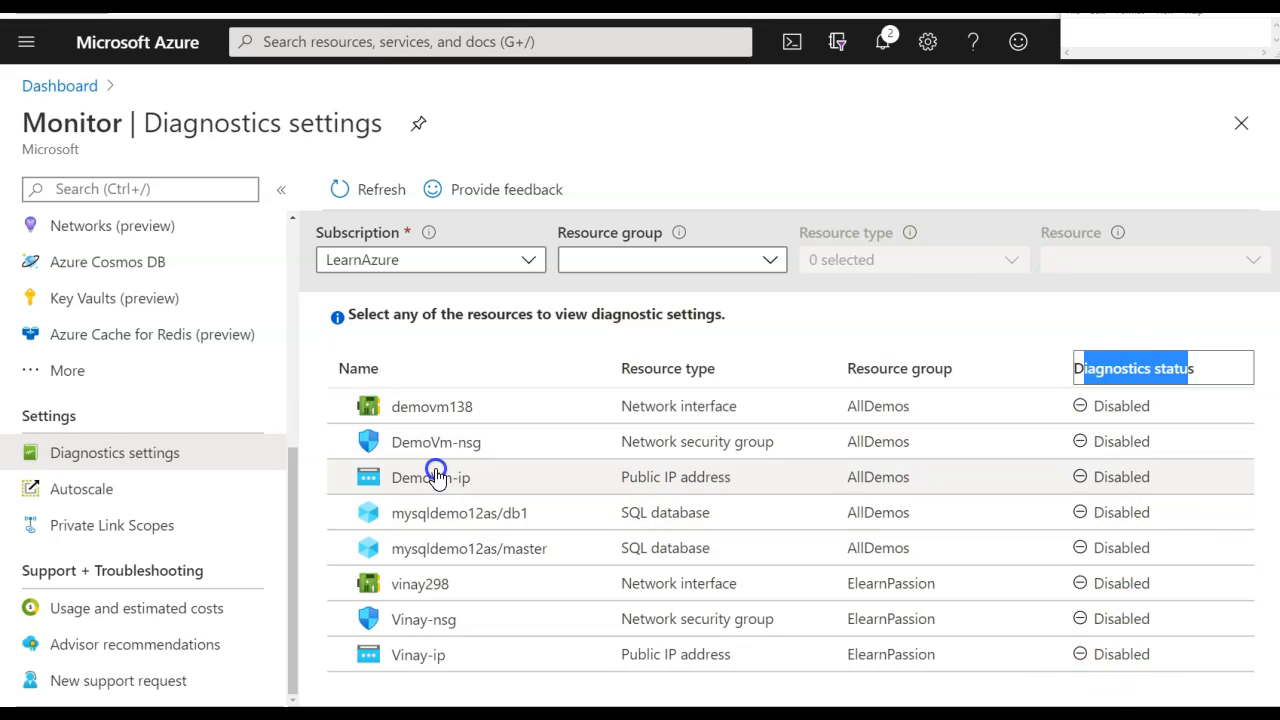
pyautogui.moveTo(401, 446); pyautogui.dragTo(432, 452)
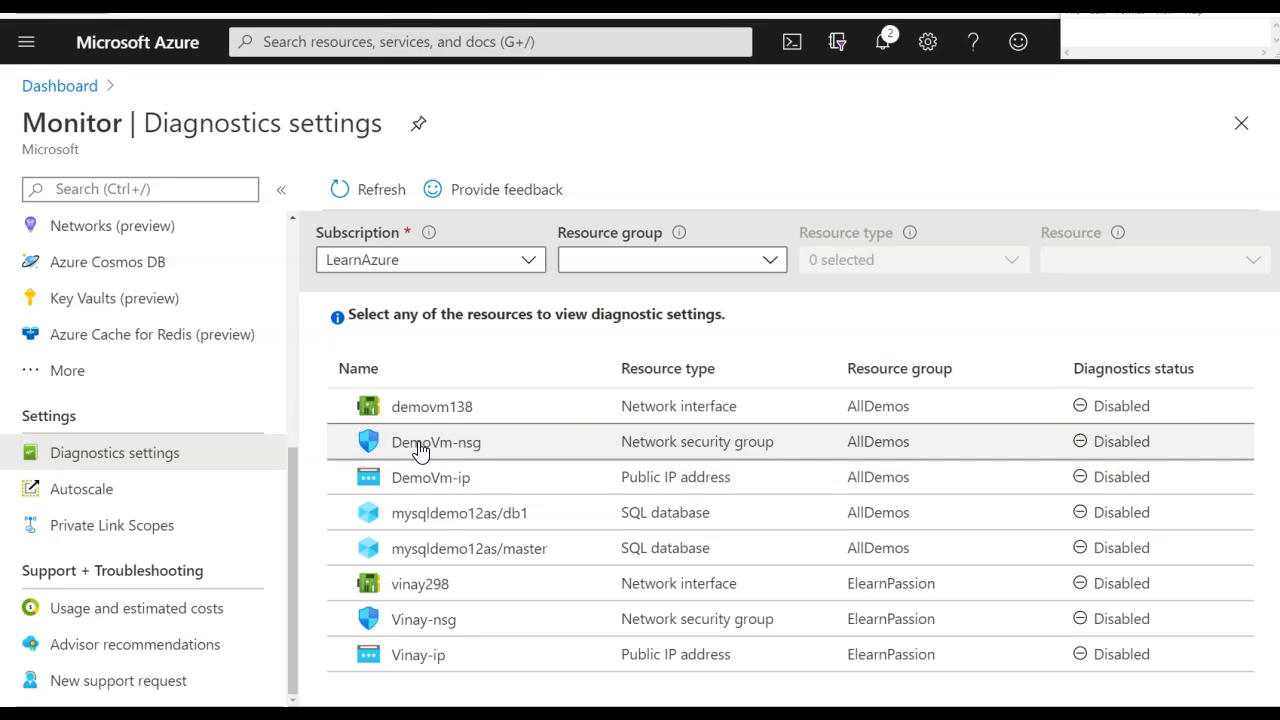
pyautogui.click(420, 450)
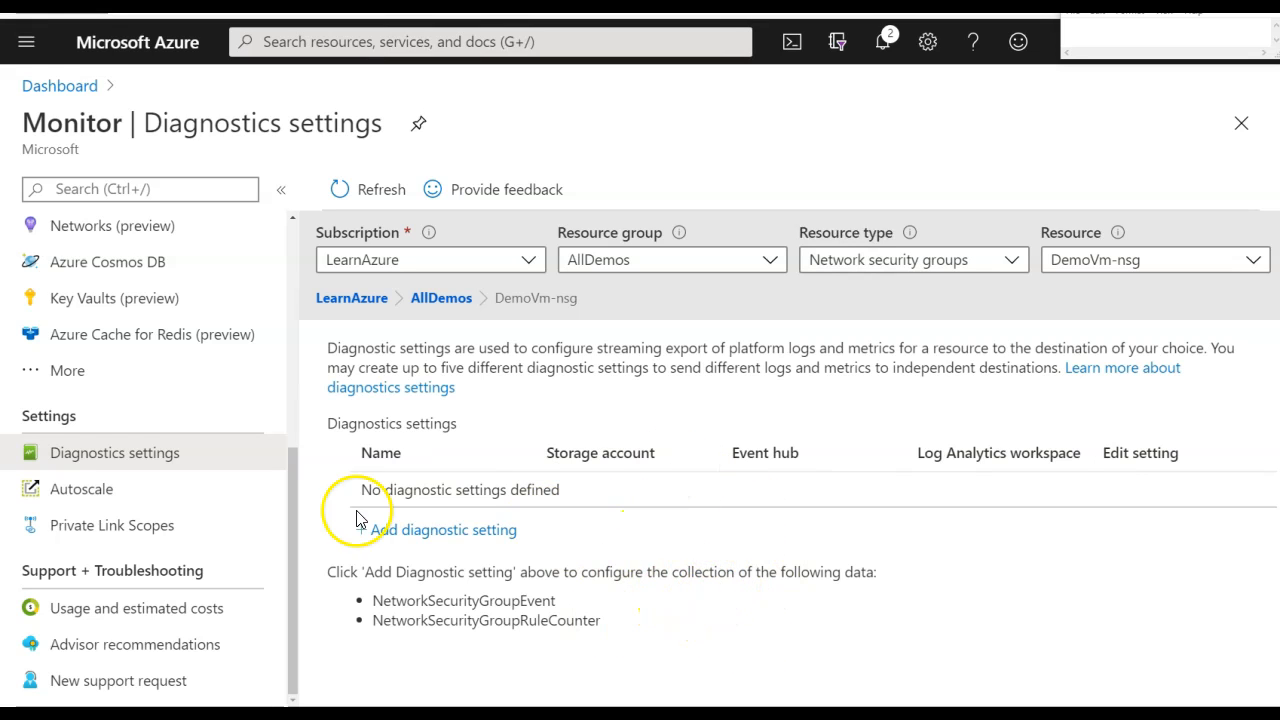
# Step: Start adding a diagnostic setting for DemoVm-nsg, leaving the NetworkSecurityGroupRuleCounter log category unselected
pyautogui.click(452, 540)
pyautogui.click(452, 540)
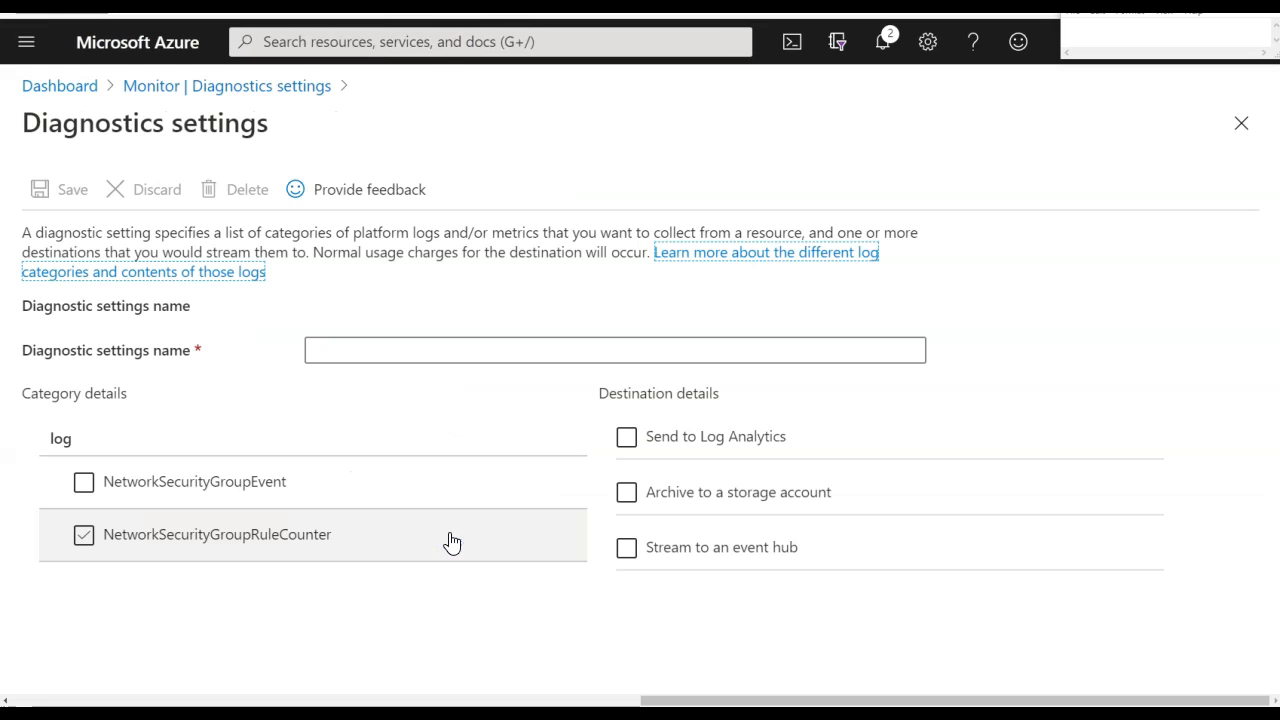
pyautogui.click(452, 540)
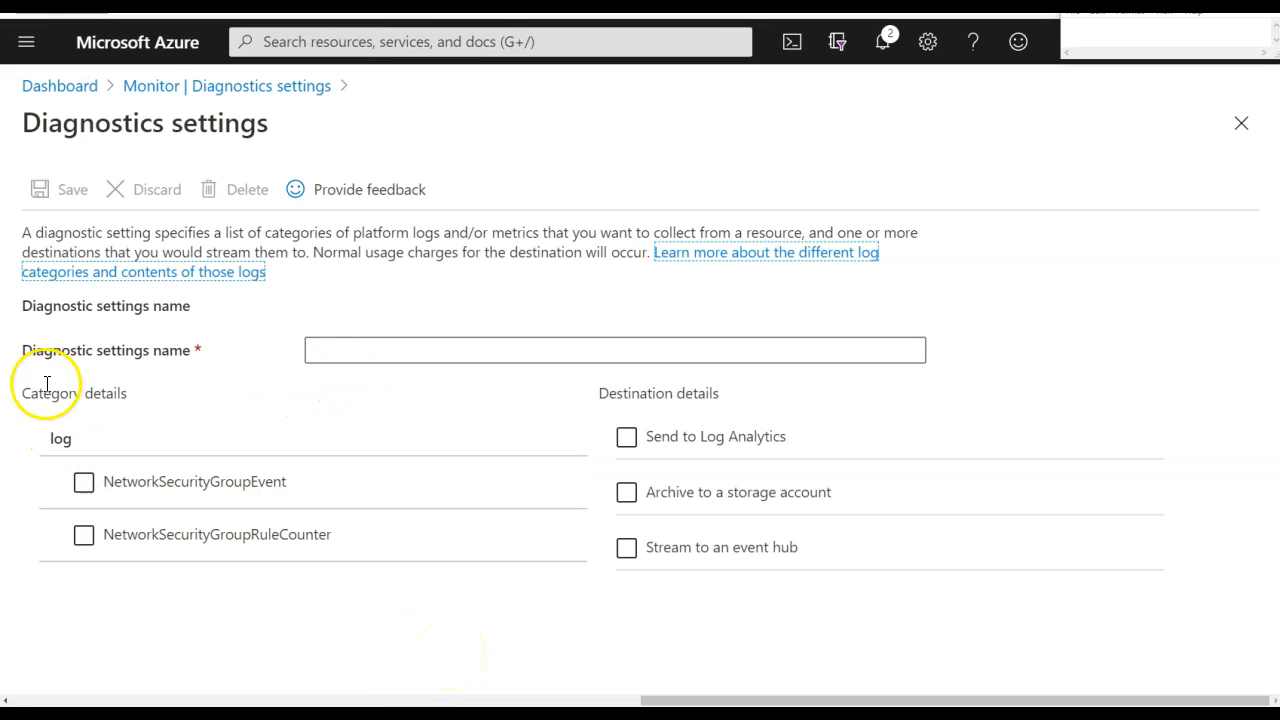
pyautogui.moveTo(22, 350); pyautogui.dragTo(192, 364)
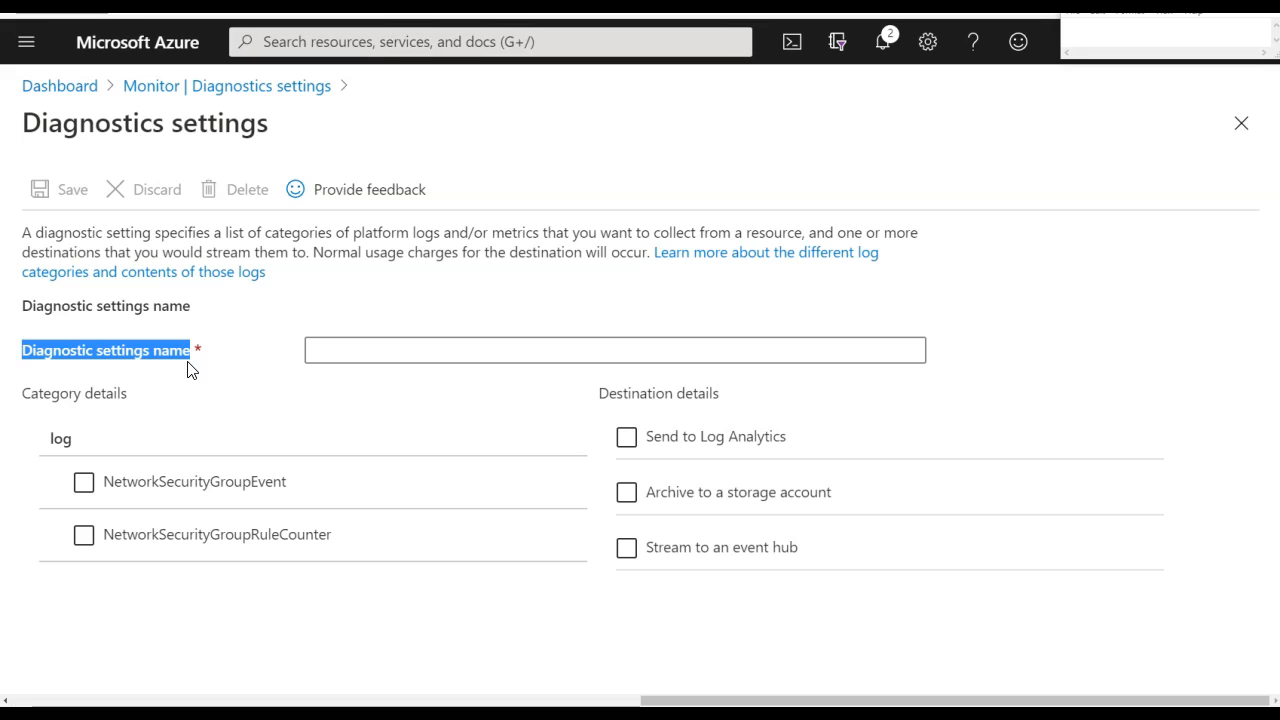
# Step: Name the diagnostic setting SettingsNSGDiagnostics and select the NetworkSecurityGroupEvent and NetworkSecurityGroupRuleCounter log categories
pyautogui.click(333, 352)
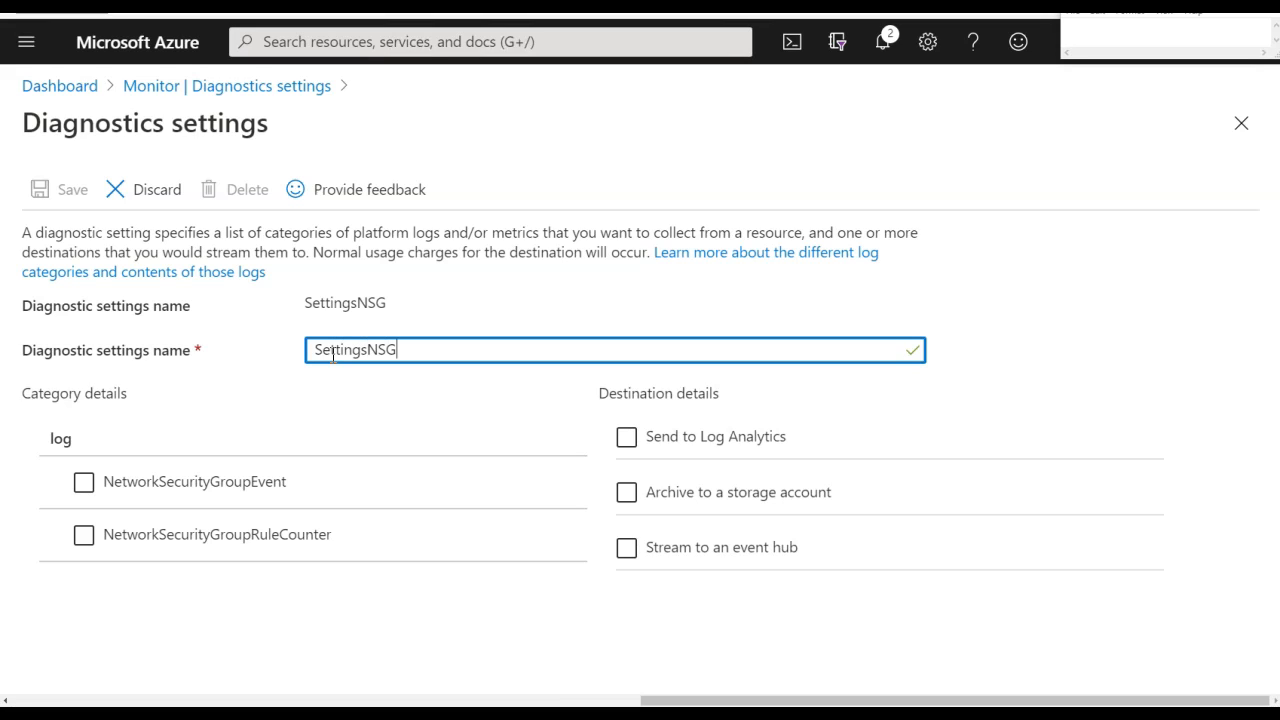
pyautogui.doubleClick(105, 119)
pyautogui.click(410, 350)
pyautogui.write('Diagnostics')
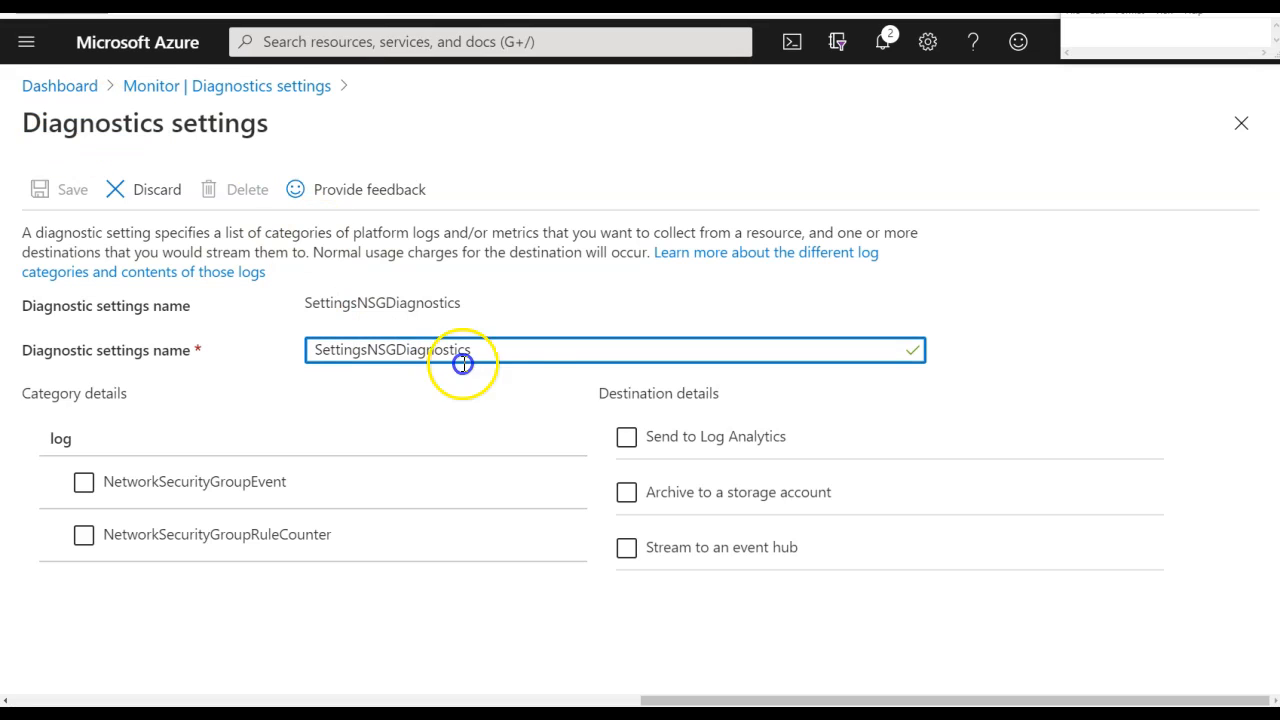
pyautogui.click(88, 482)
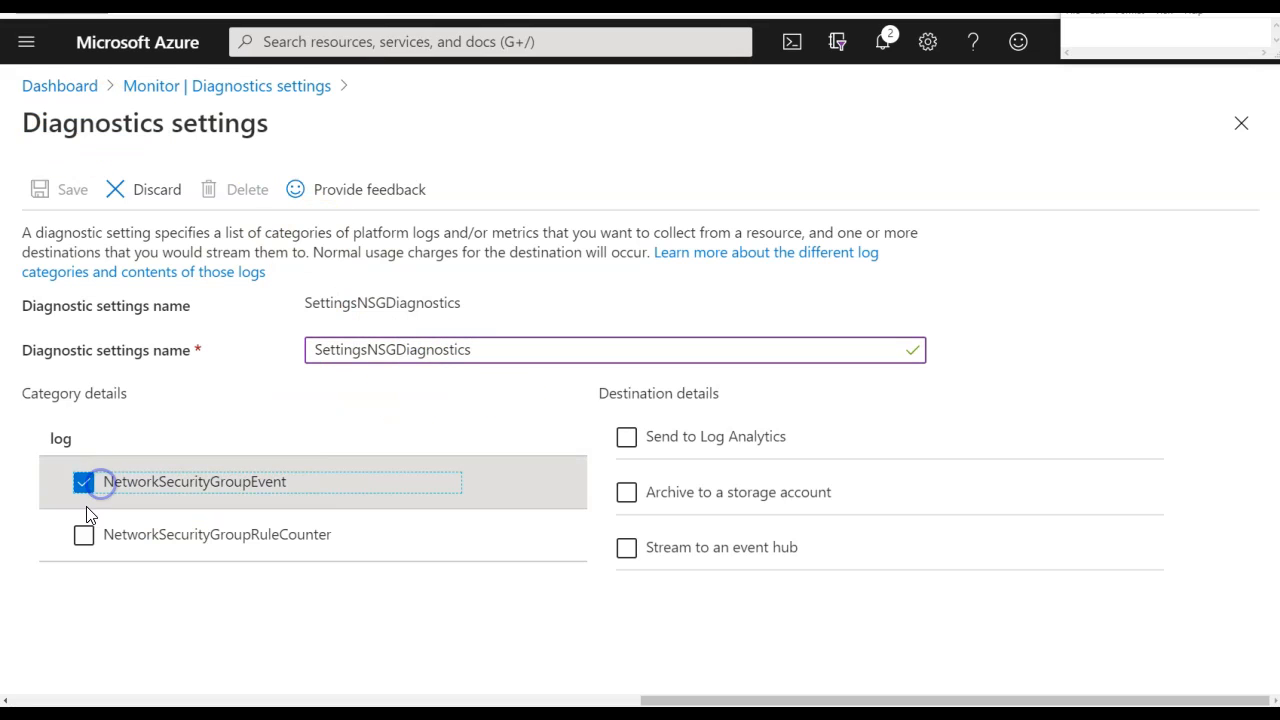
pyautogui.click(82, 537)
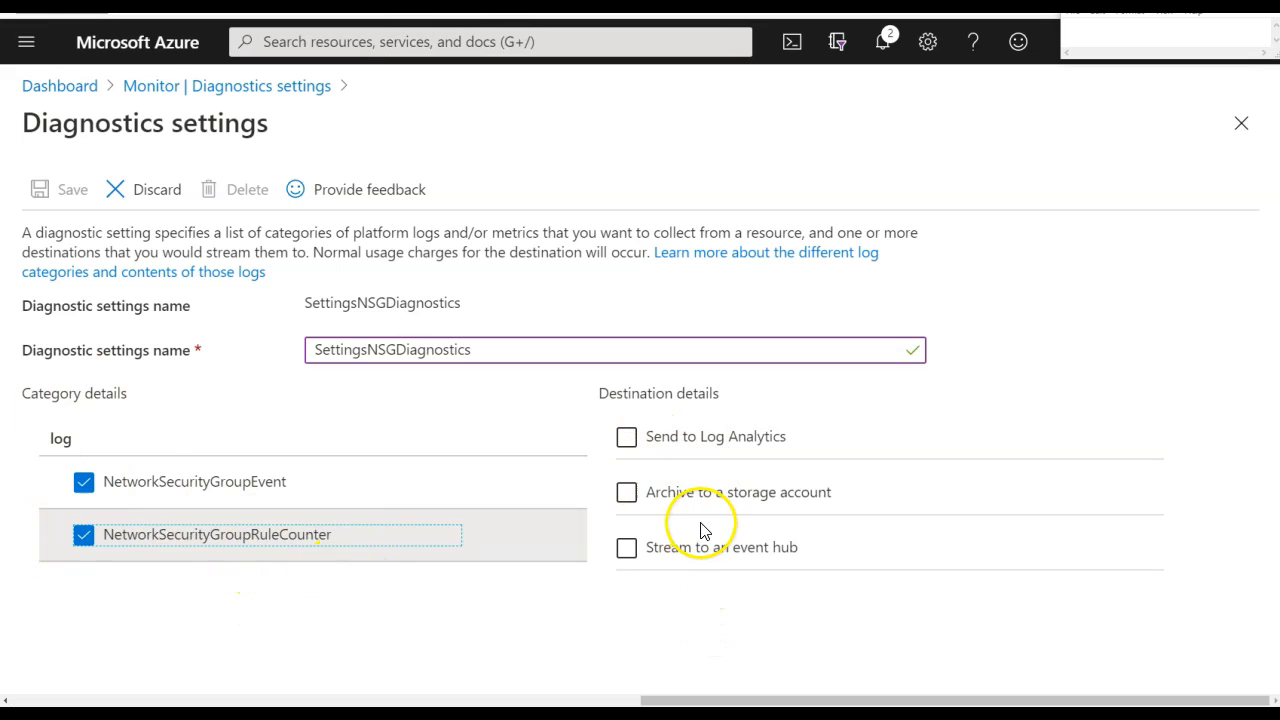
# Step: Try streaming to an event hub as the destination, review its required fields, and deselect it again
pyautogui.click(636, 554)
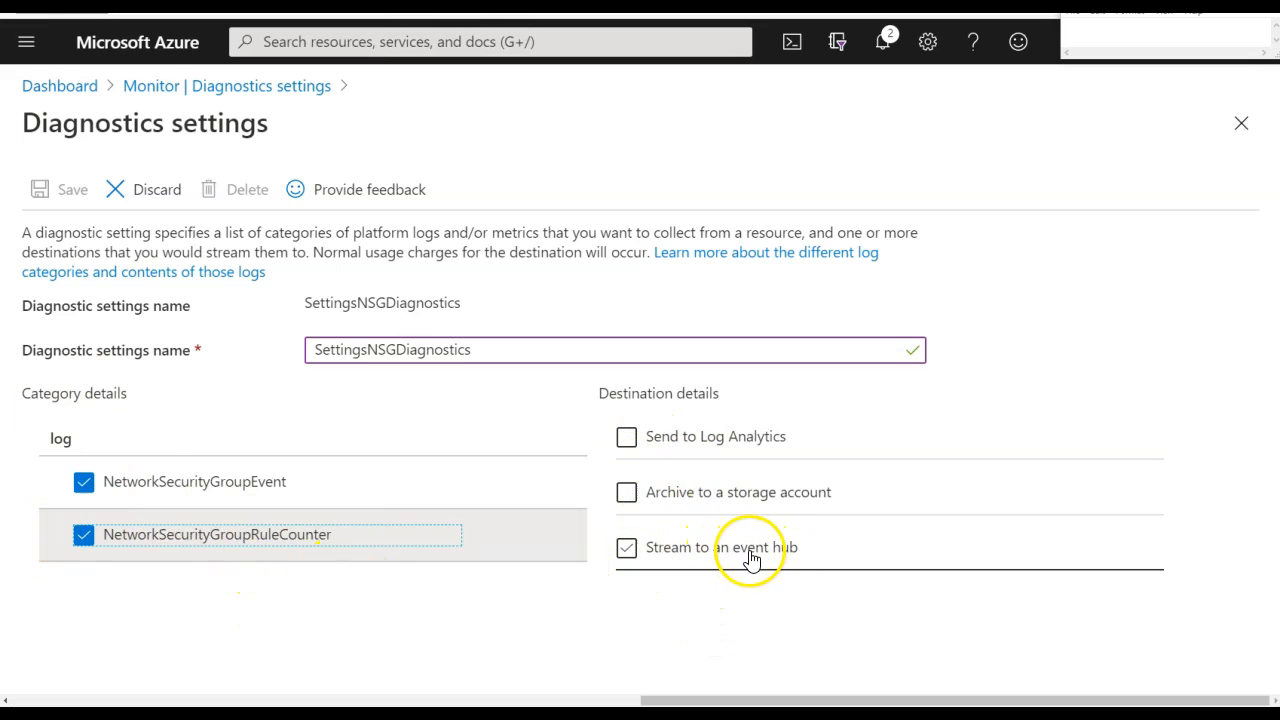
pyautogui.click(626, 549)
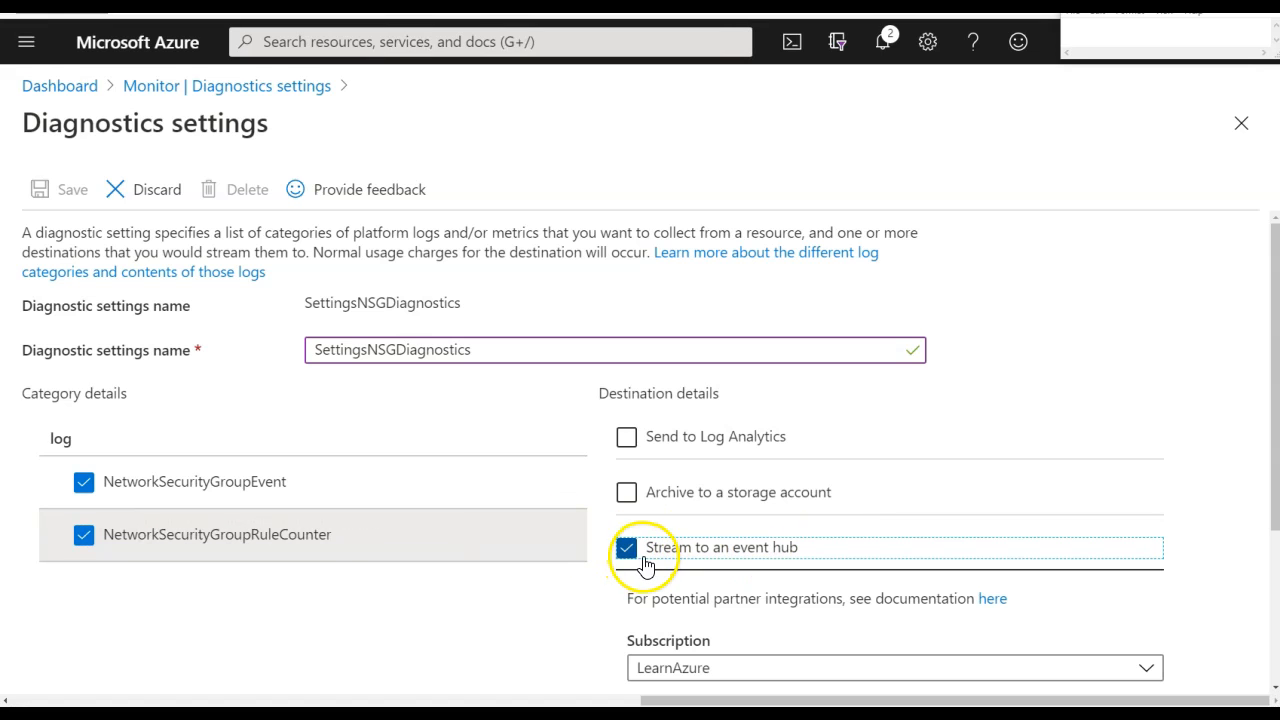
pyautogui.scroll(-2, 680, 575)
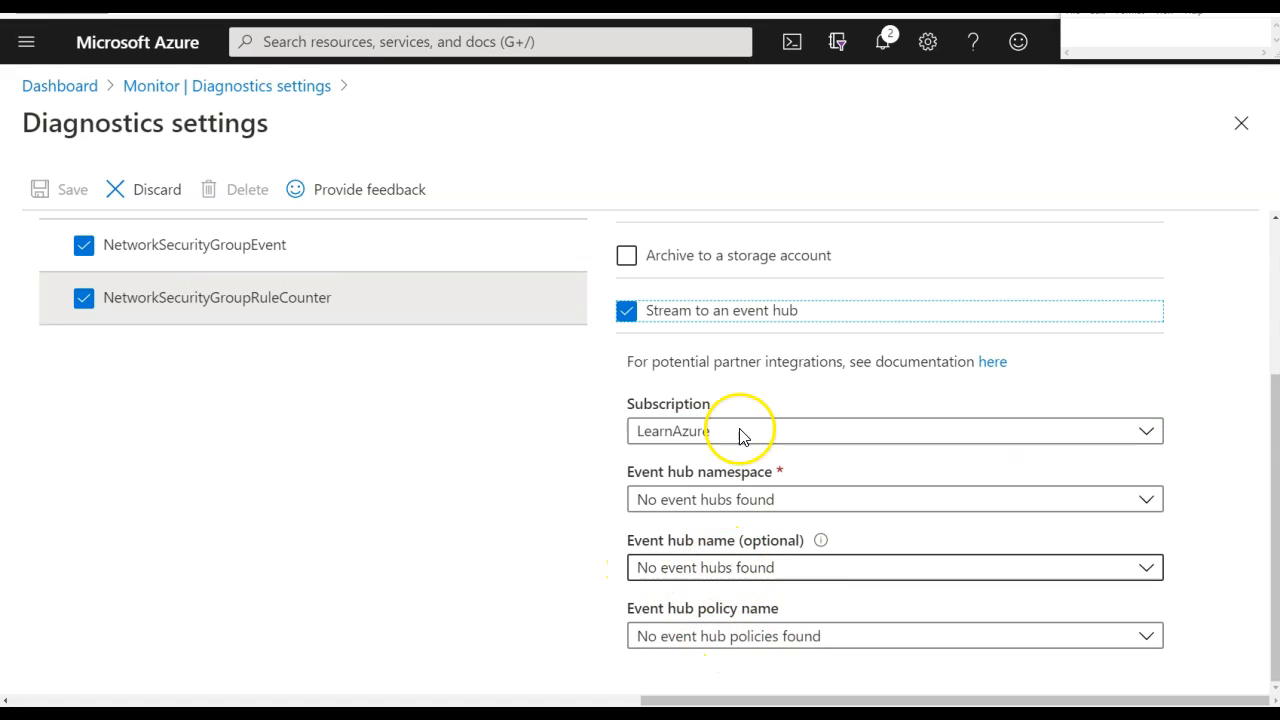
pyautogui.scroll(2, 565, 530)
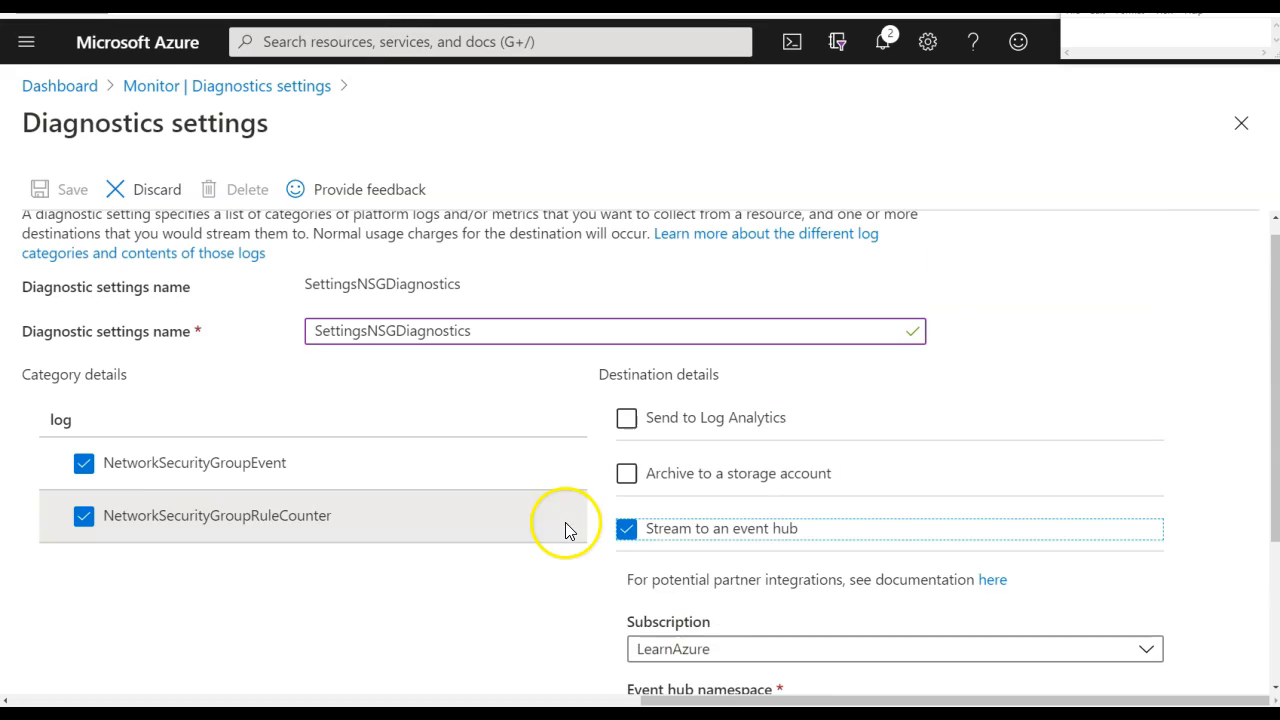
pyautogui.click(625, 528)
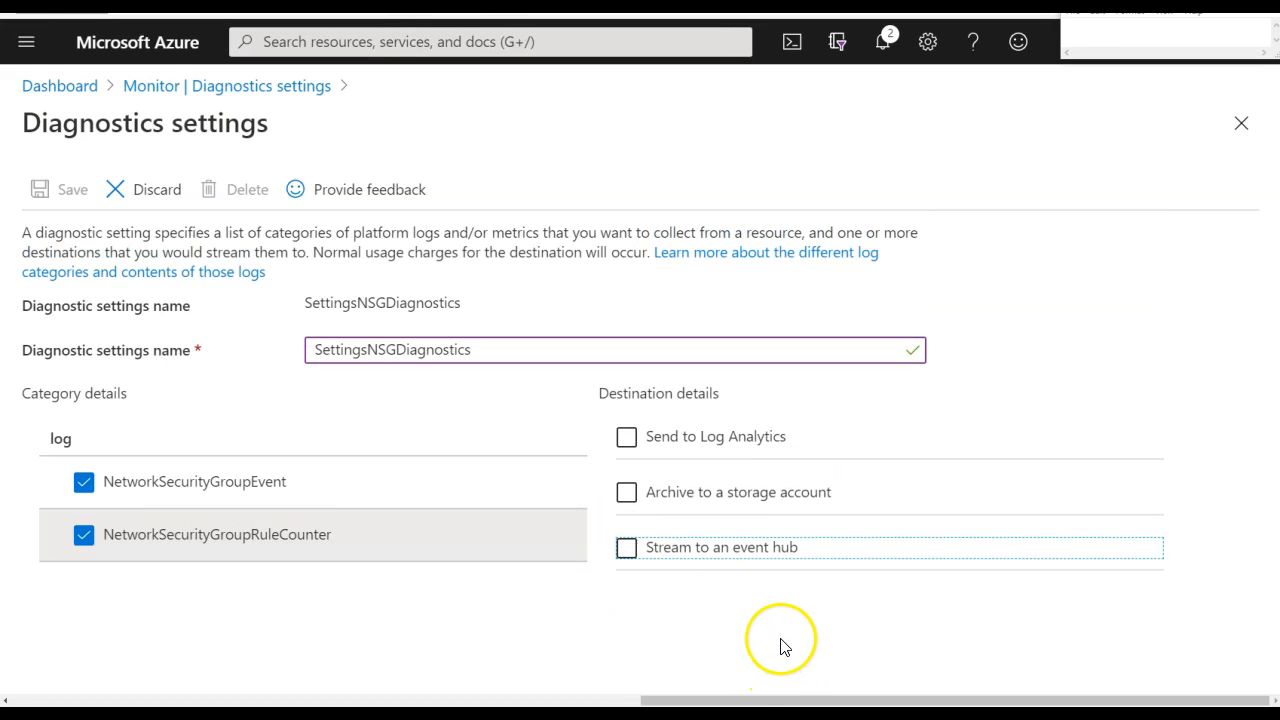
# Step: Archive the logs to a storage account, choosing yahdemotest under the LearnAzure subscription
pyautogui.click(628, 495)
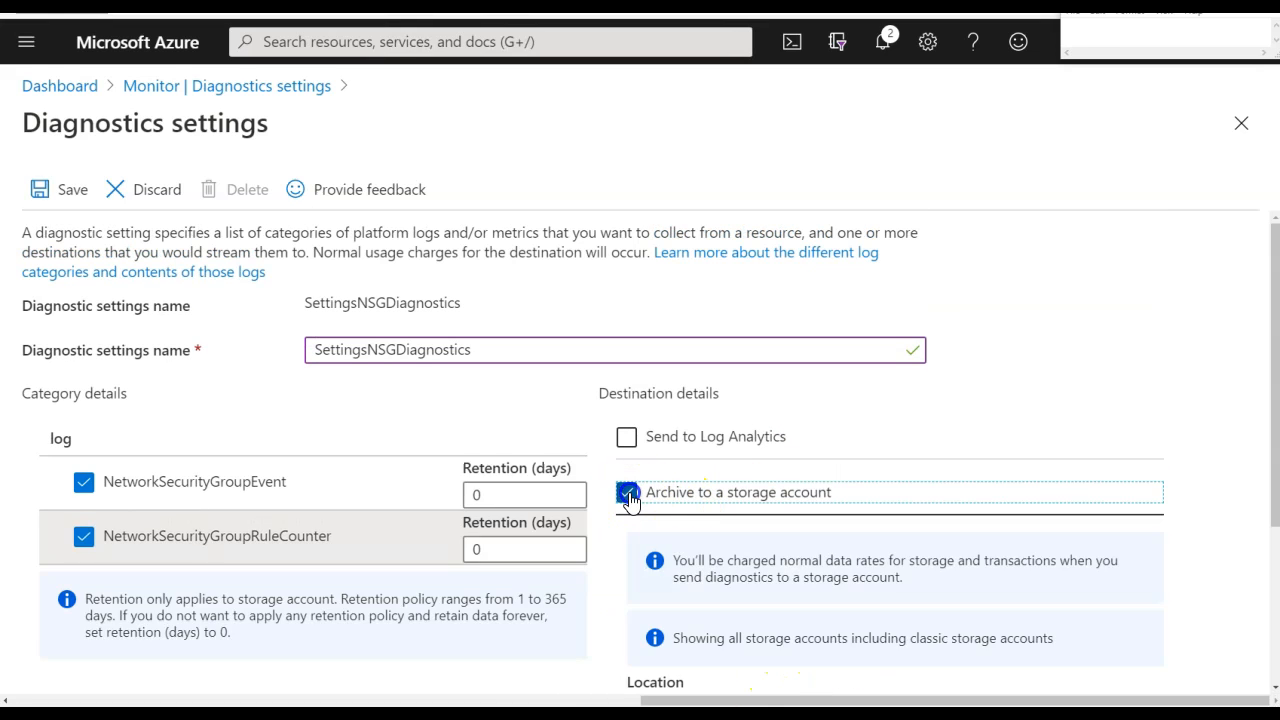
pyautogui.scroll(-2, 790, 540)
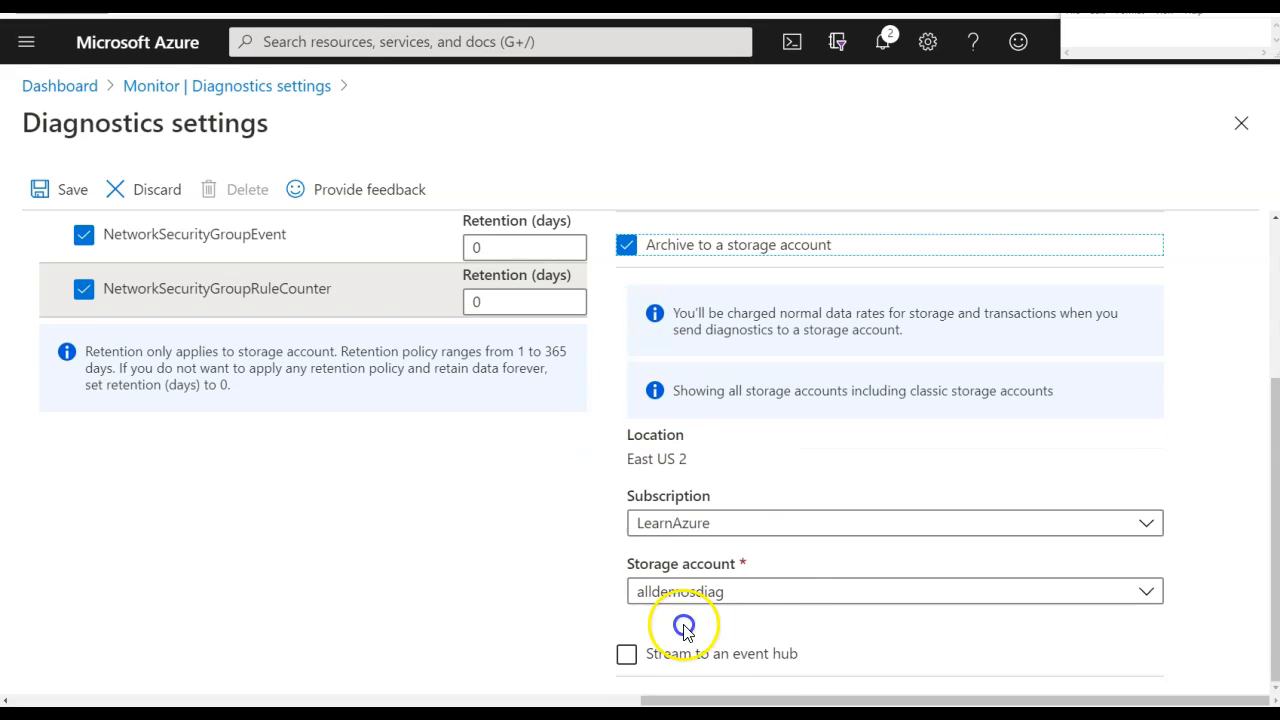
pyautogui.click(542, 585)
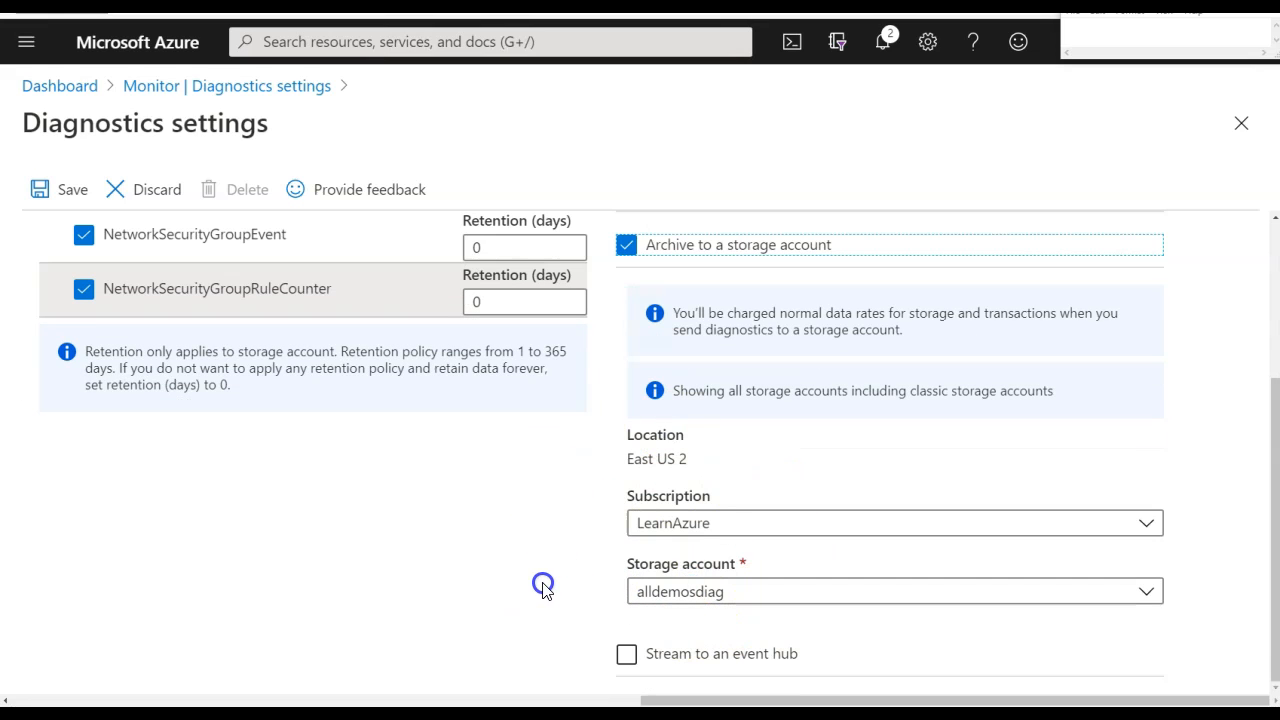
pyautogui.click(642, 593)
pyautogui.click(677, 600)
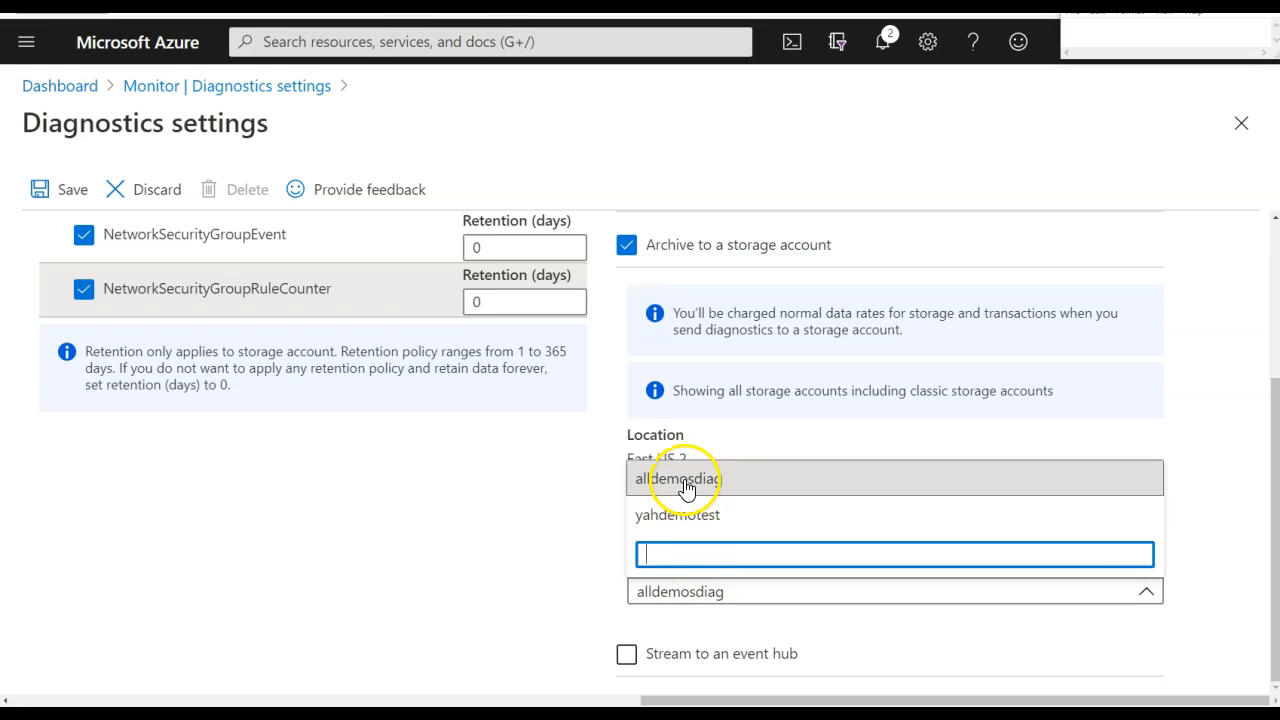
pyautogui.click(680, 516)
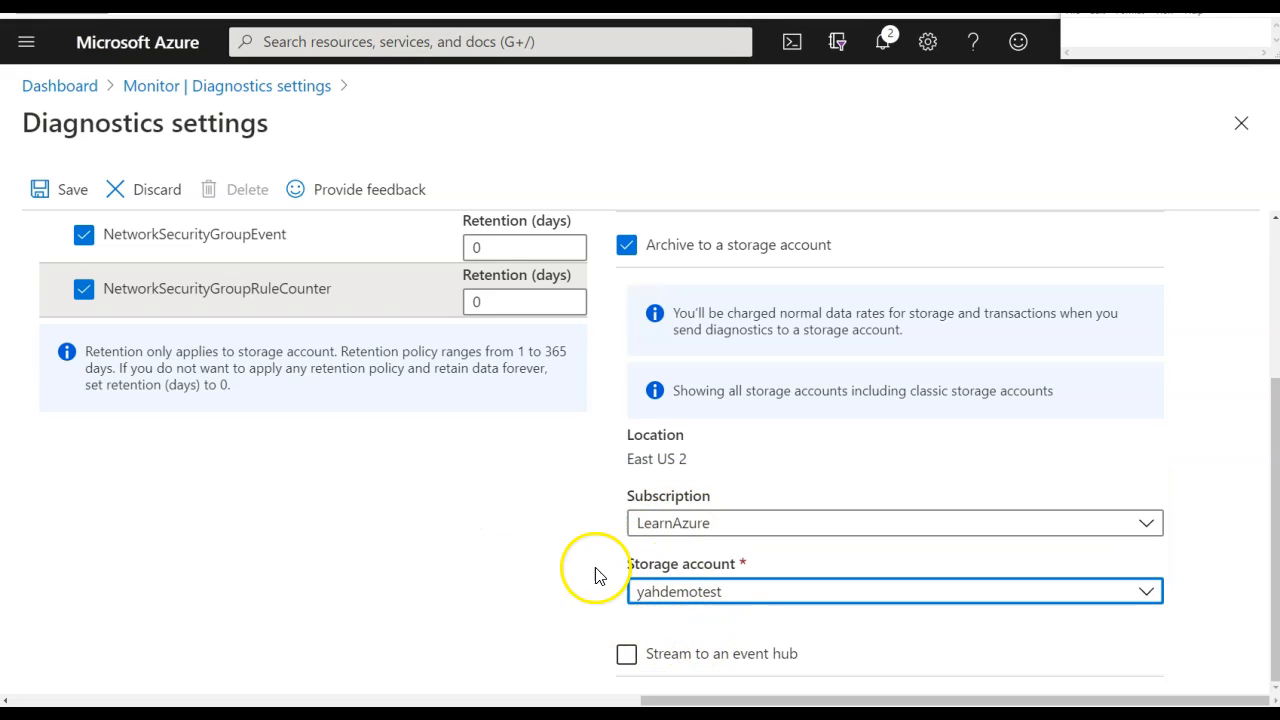
# Step: Enable event hub streaming alongside the storage archive to check its fields, and turn it off again
pyautogui.click(626, 653)
pyautogui.scroll(-2, 604, 610)
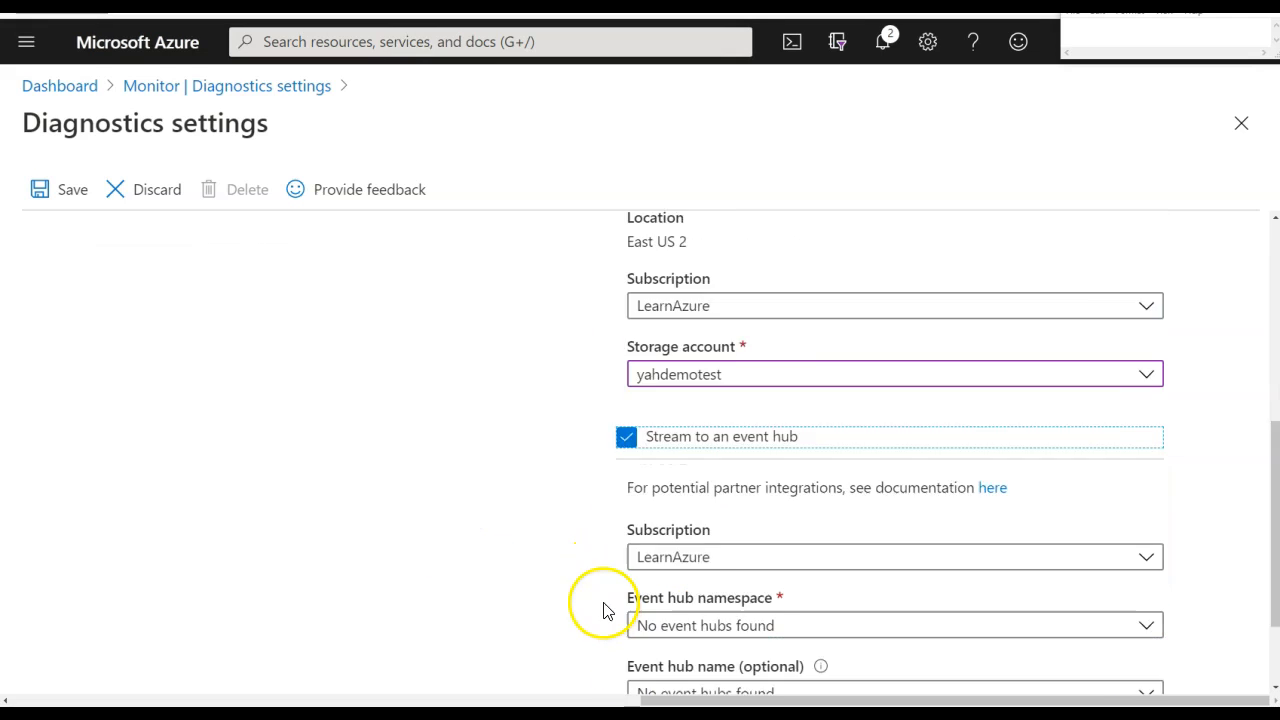
pyautogui.click(627, 309)
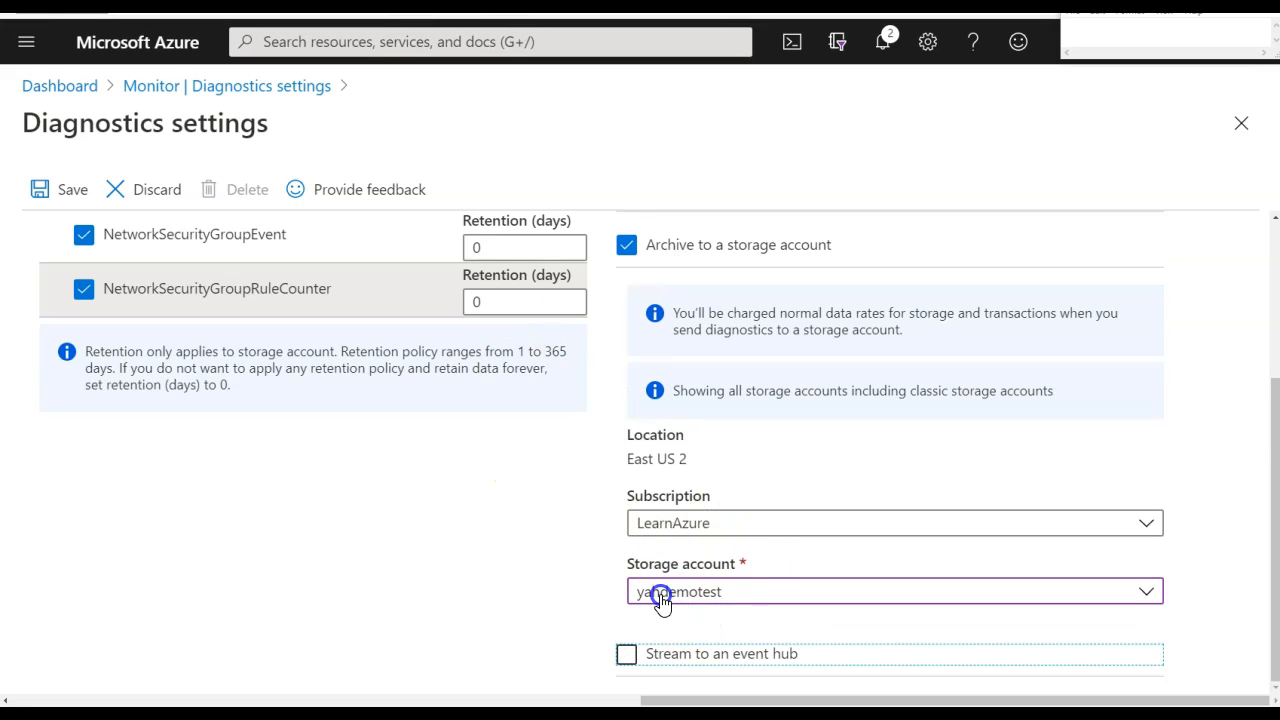
# Step: Set the retention to 30 days for both the NetworkSecurityGroupEvent and NetworkSecurityGroupRuleCounter logs
pyautogui.scroll(3, 451, 546)
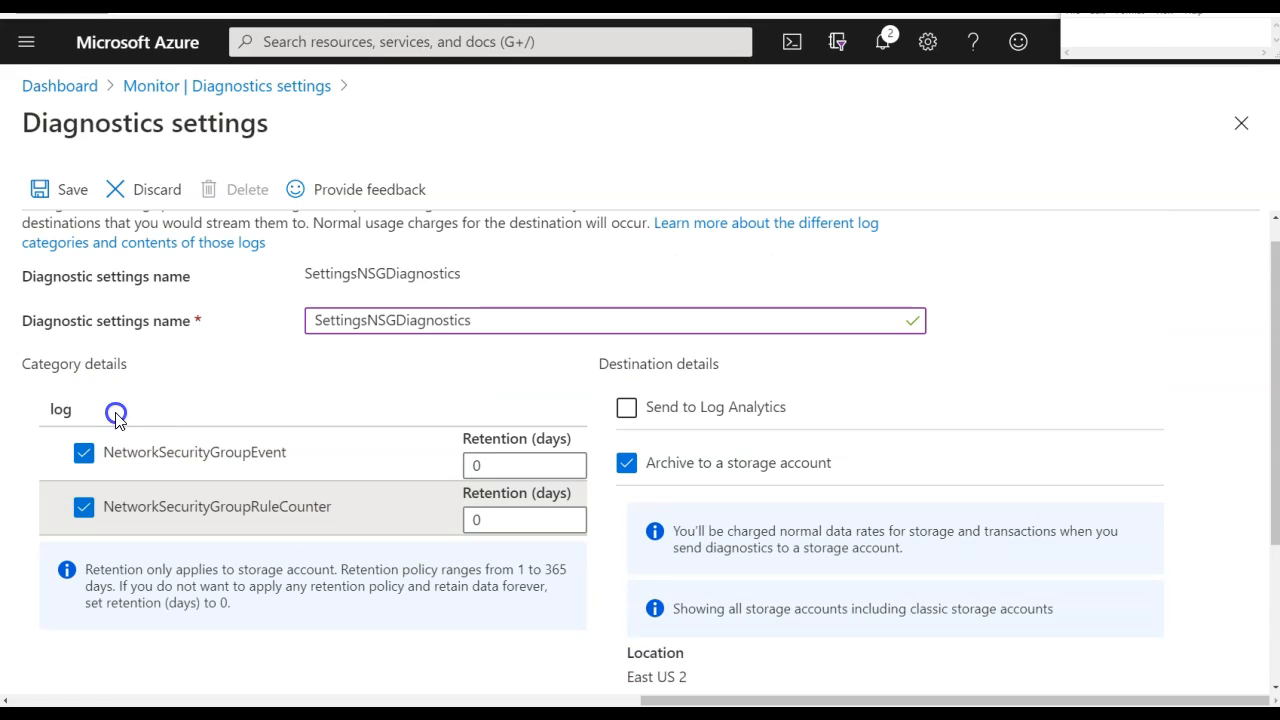
pyautogui.click(506, 465)
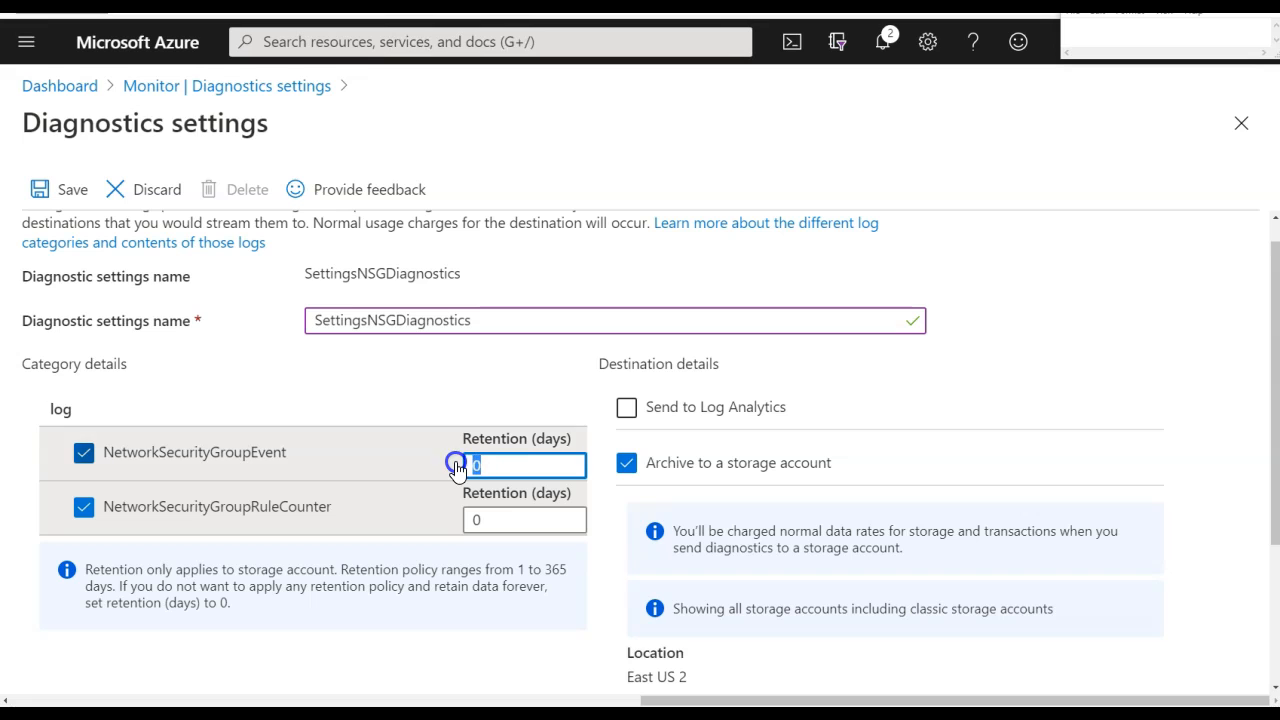
pyautogui.write('30')
pyautogui.press('Tab')
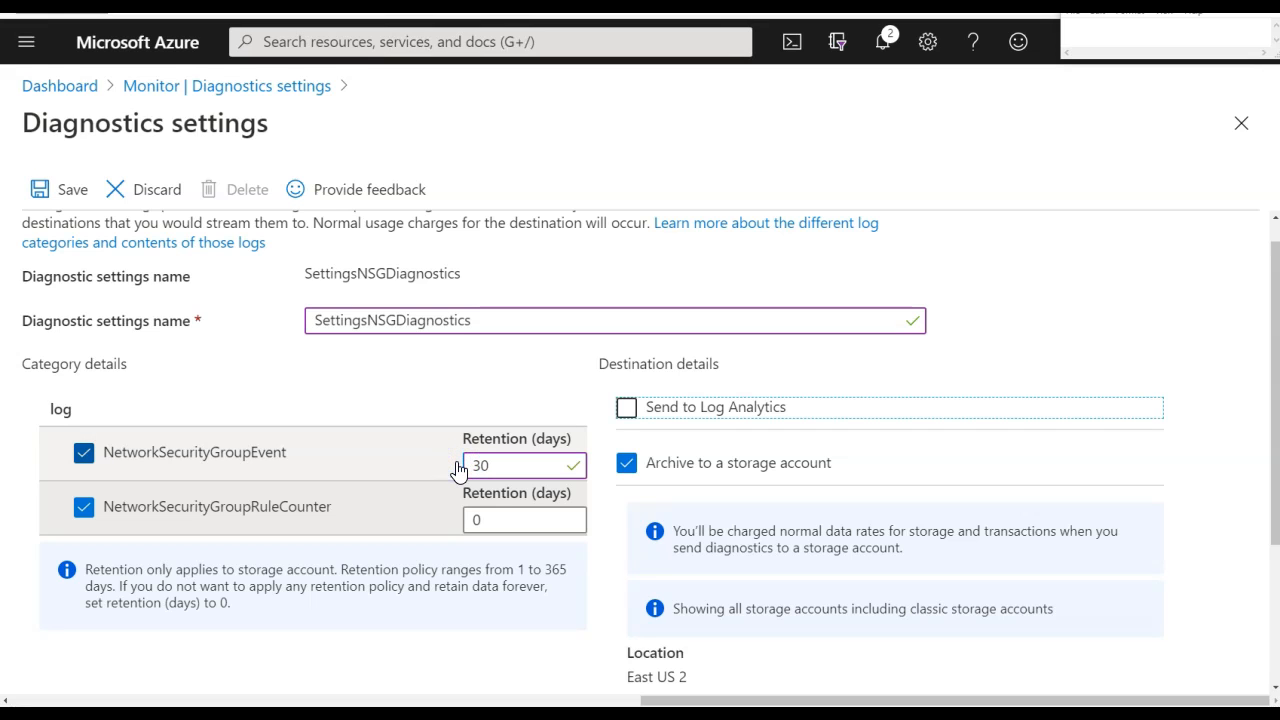
pyautogui.press('Tab')
pyautogui.scroll(-3, 459, 469)
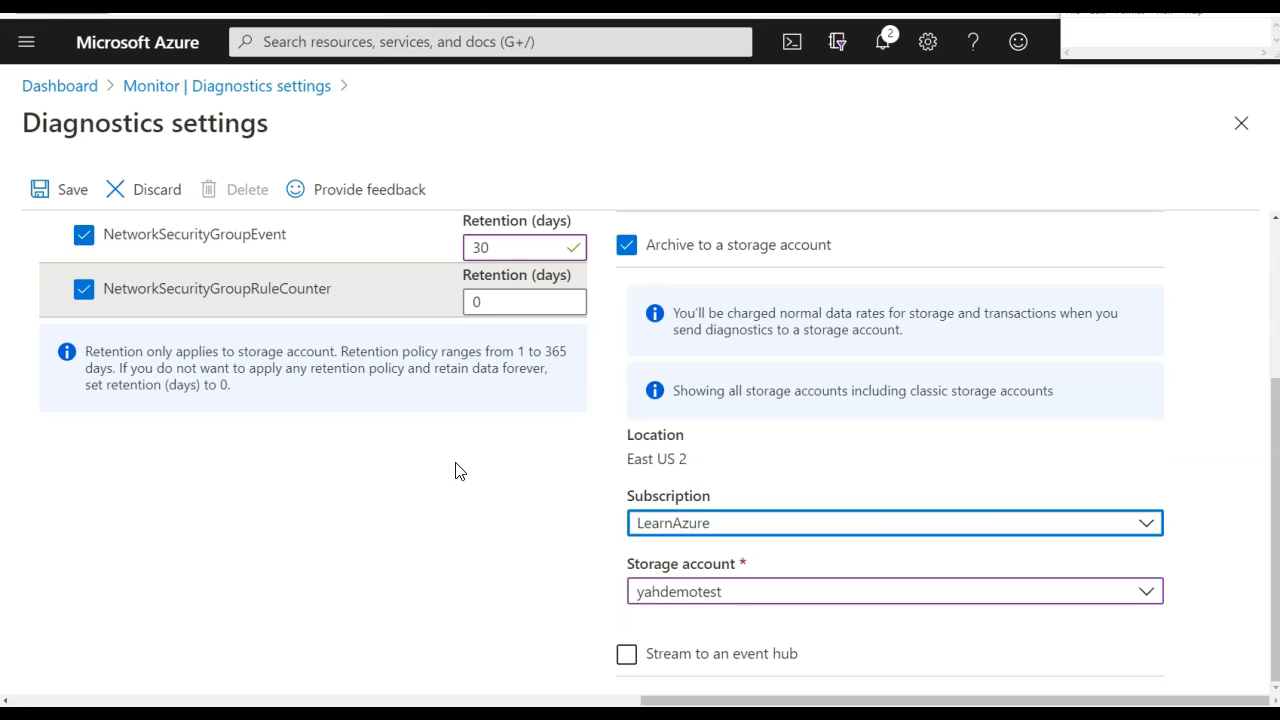
pyautogui.moveTo(486, 301); pyautogui.dragTo(408, 297)
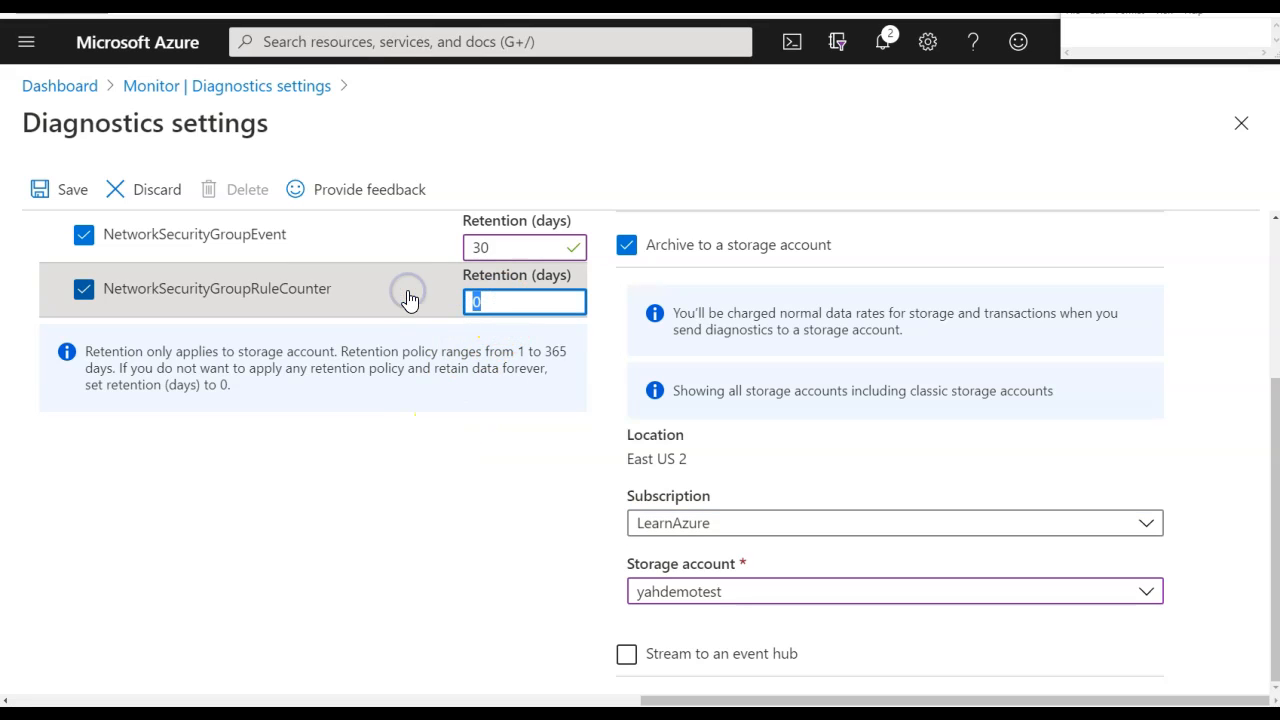
pyautogui.write('30')
pyautogui.click(416, 386)
# Step: Read the retention note, covering the allowed range of days and the value for keeping data forever
pyautogui.moveTo(114, 356); pyautogui.dragTo(336, 358)
pyautogui.click(442, 412)
pyautogui.moveTo(519, 355); pyautogui.dragTo(566, 358)
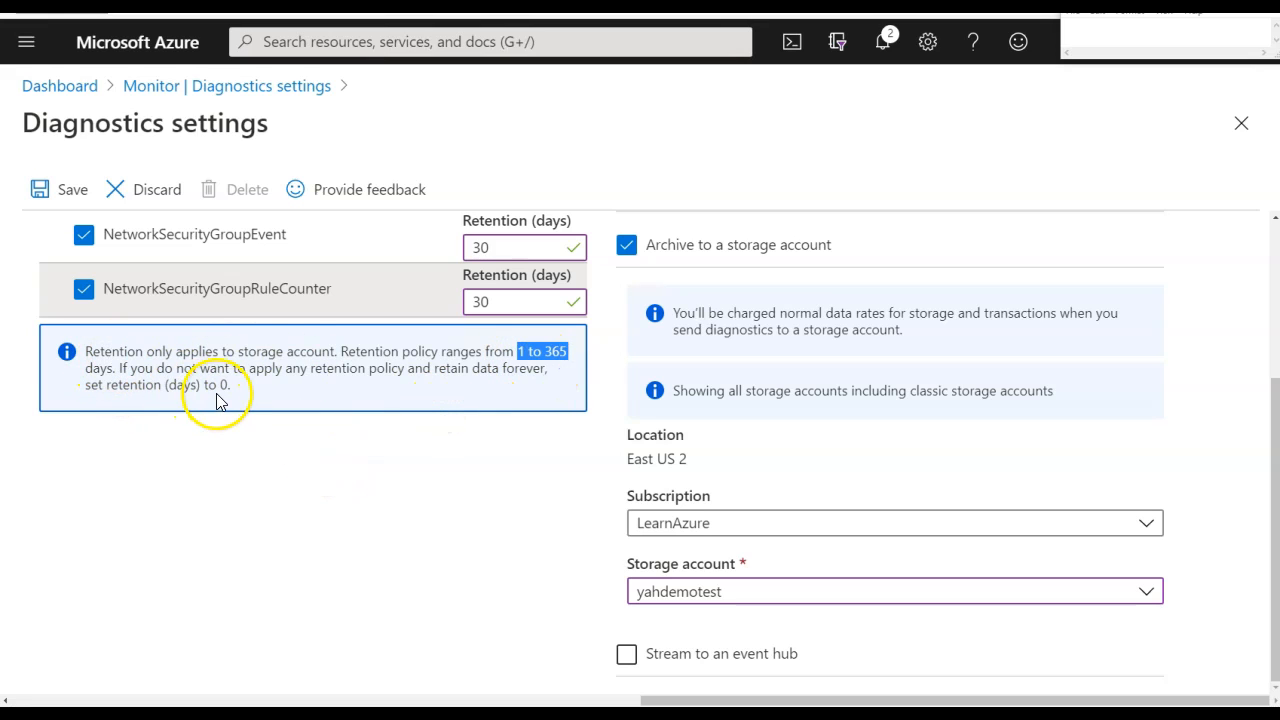
pyautogui.moveTo(217, 385); pyautogui.dragTo(257, 386)
pyautogui.click(303, 507)
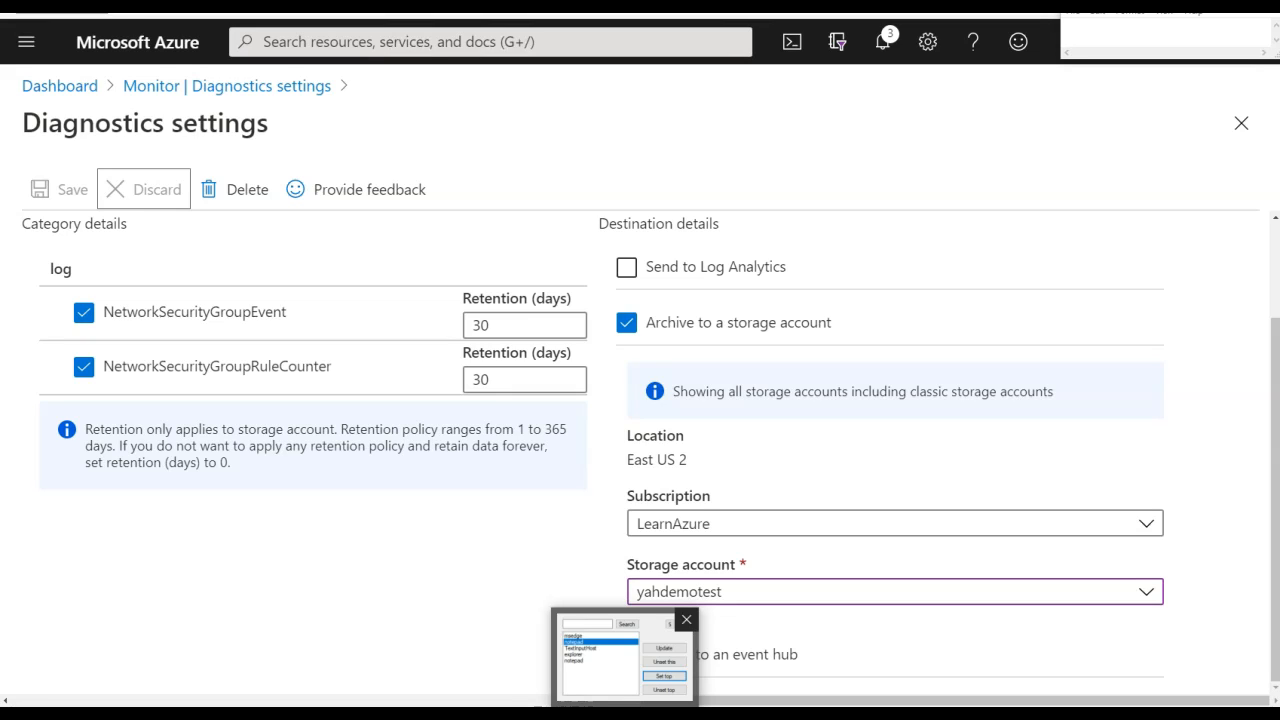
# Step: Change the NetworkSecurityGroupRuleCounter retention to 20 days and check the storage account choices, keeping yahdemotest
pyautogui.doubleClick(490, 379)
pyautogui.write('20')
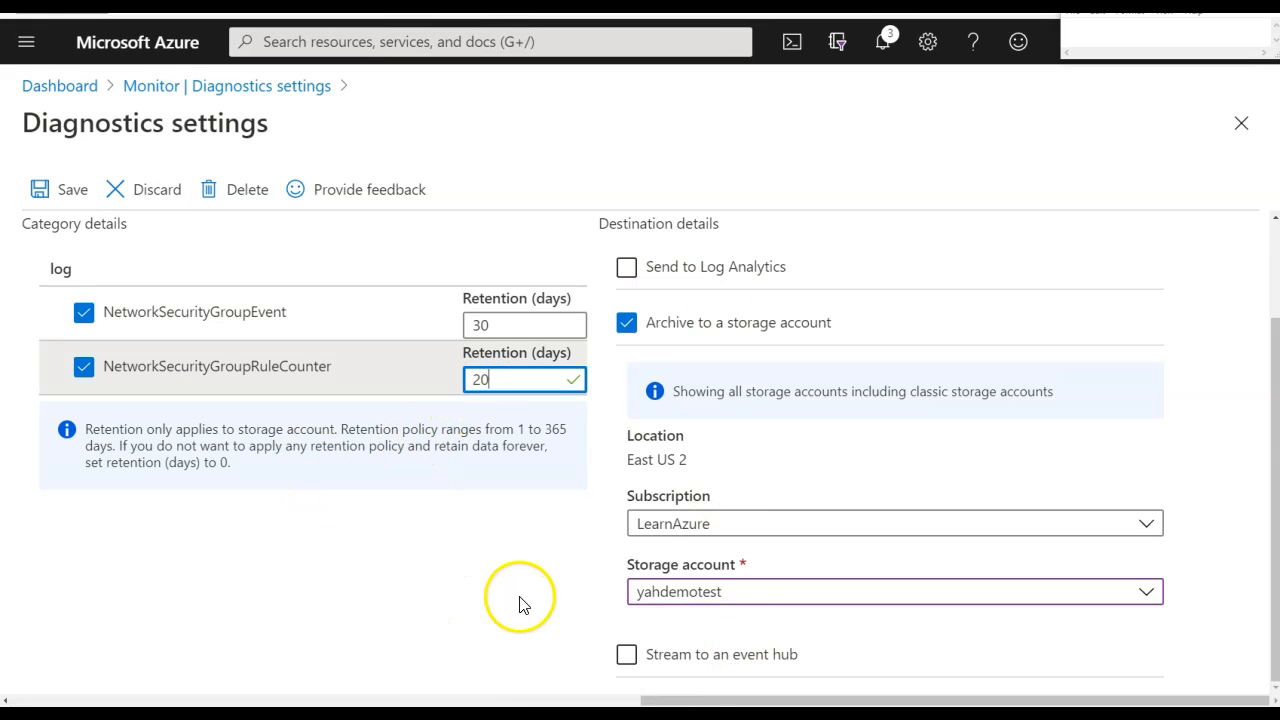
pyautogui.doubleClick(488, 380)
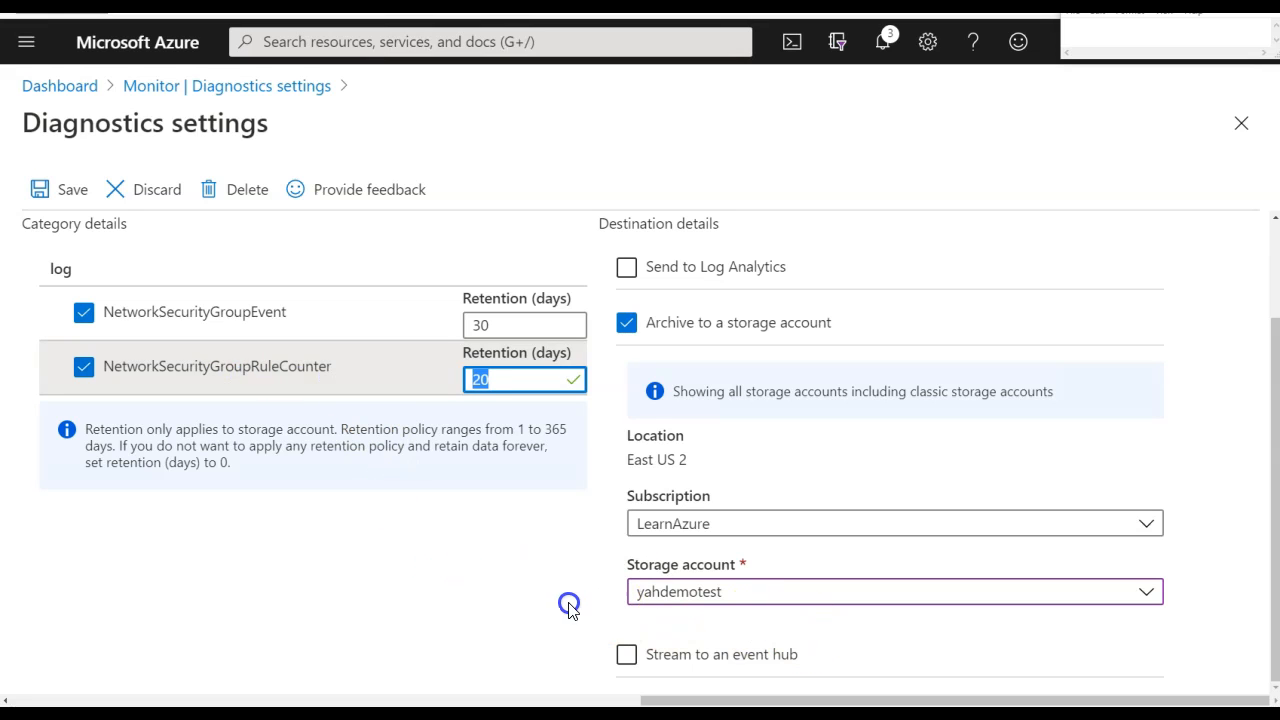
pyautogui.click(715, 591)
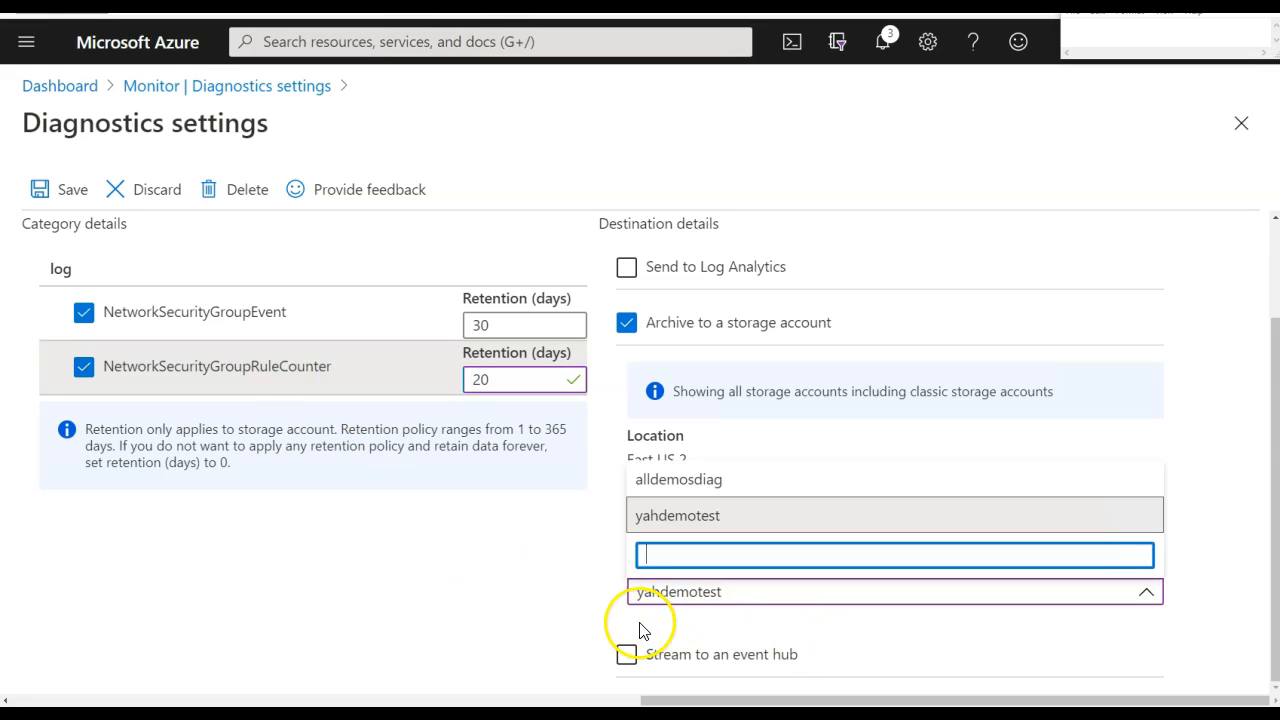
pyautogui.click(400, 590)
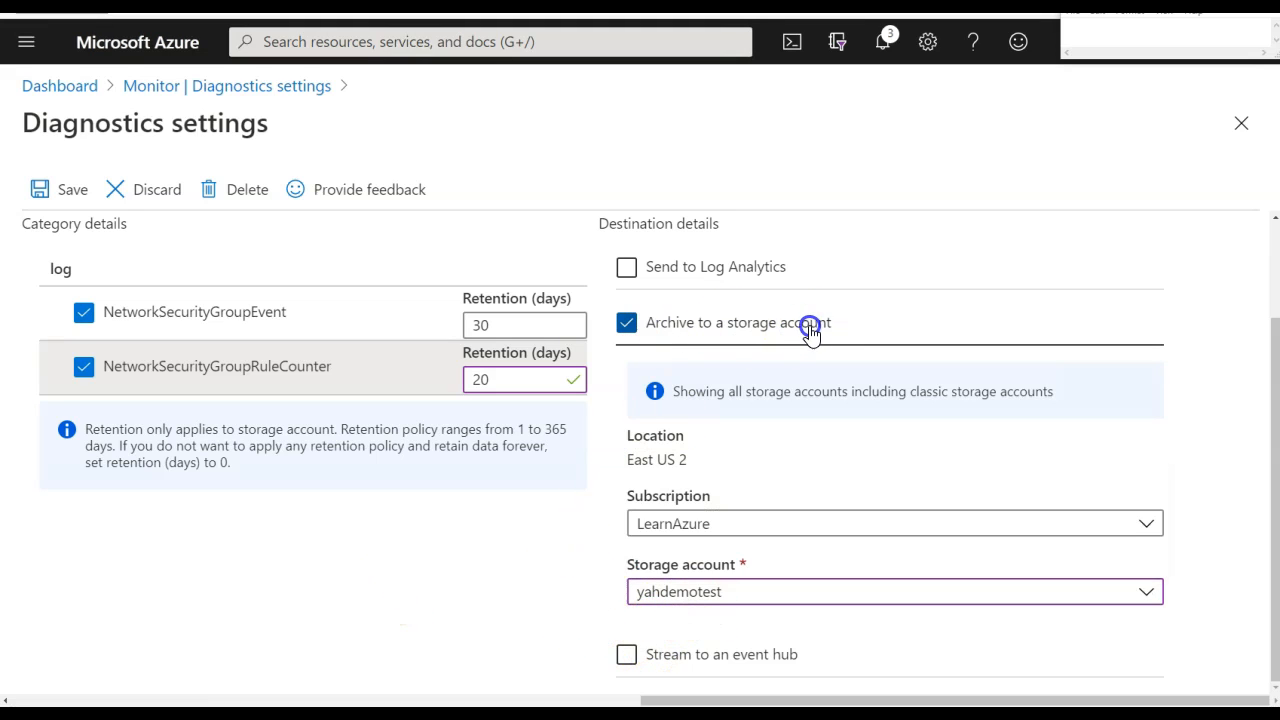
# Step: Try sending the logs to Log Analytics, review its subscription and workspace fields, and deselect that destination again
pyautogui.click(755, 278)
pyautogui.scroll(-1, 800, 290)
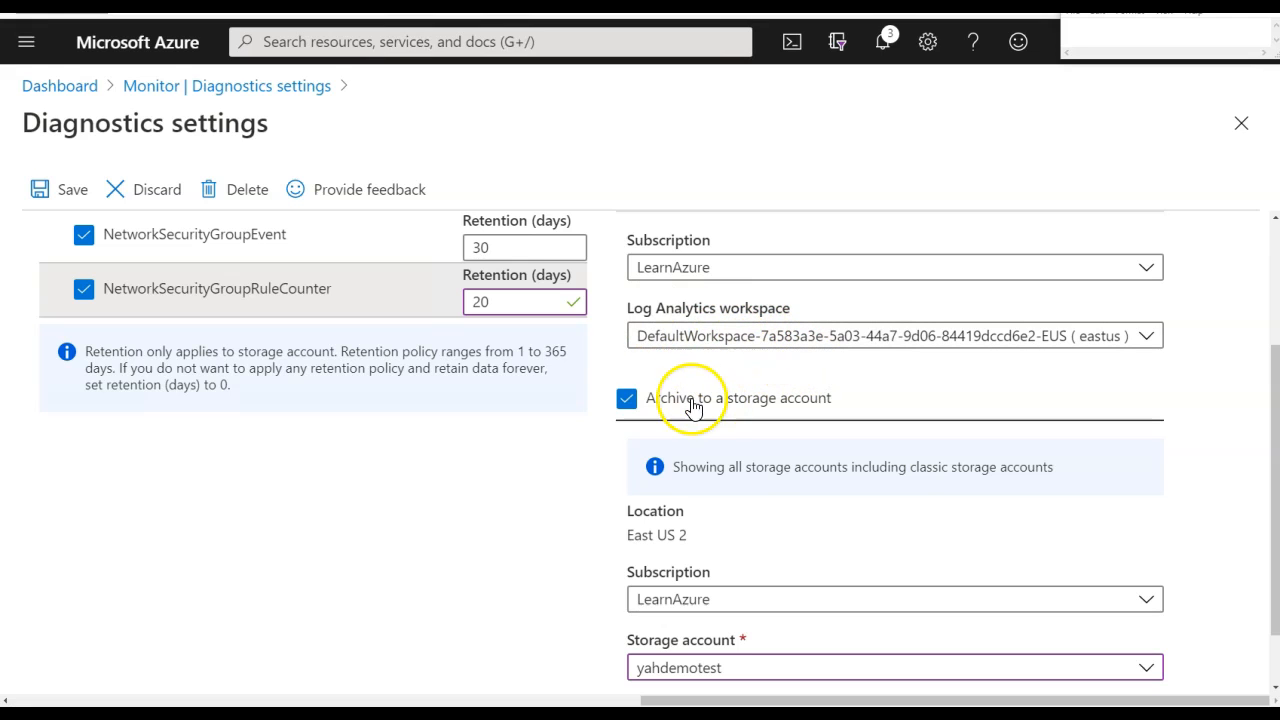
pyautogui.scroll(-1, 754, 400)
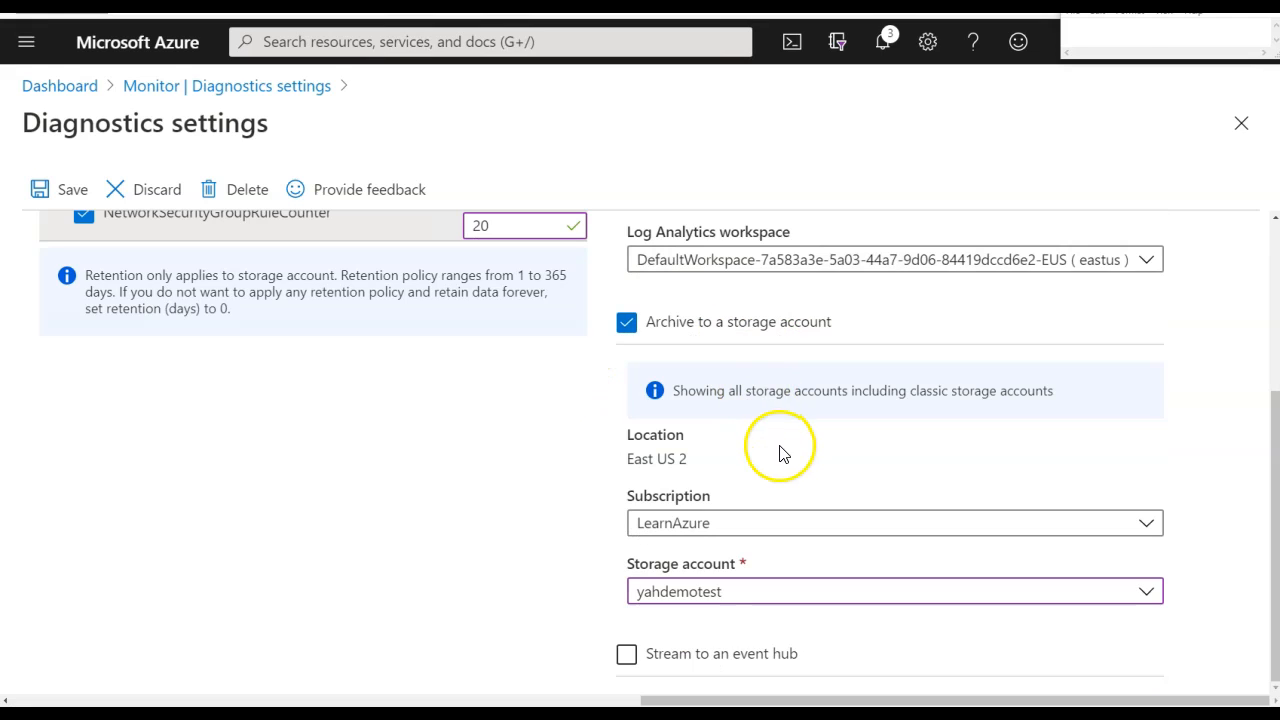
pyautogui.scroll(4, 767, 571)
pyautogui.click(645, 398)
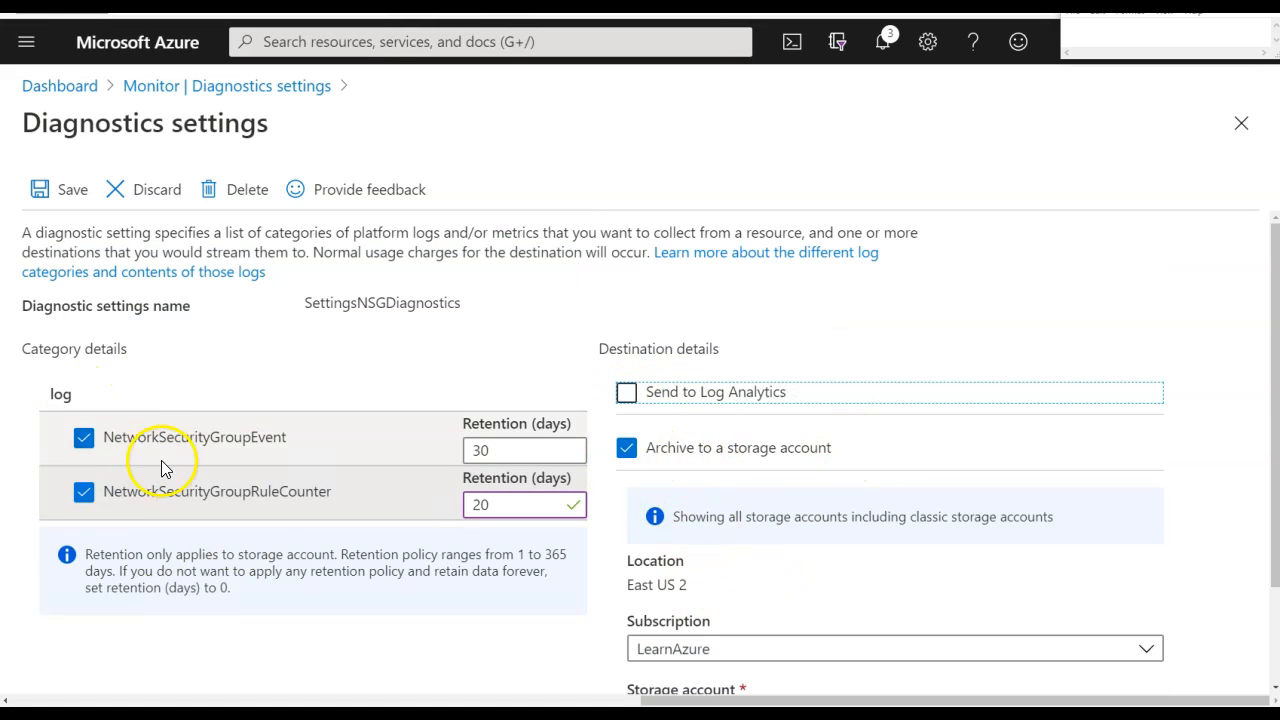
# Step: Save the changes to the SettingsNSGDiagnostics diagnostic setting
pyautogui.click(58, 189)
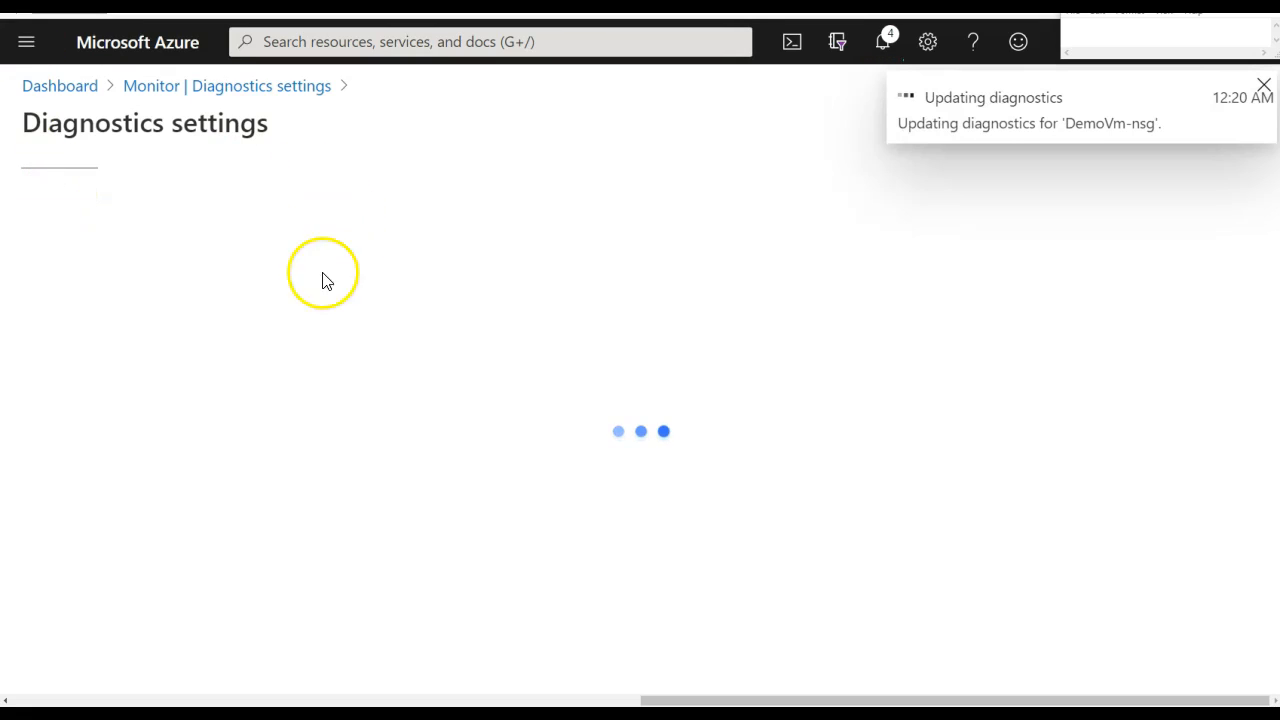
pyautogui.moveTo(40, 126); pyautogui.dragTo(225, 130)
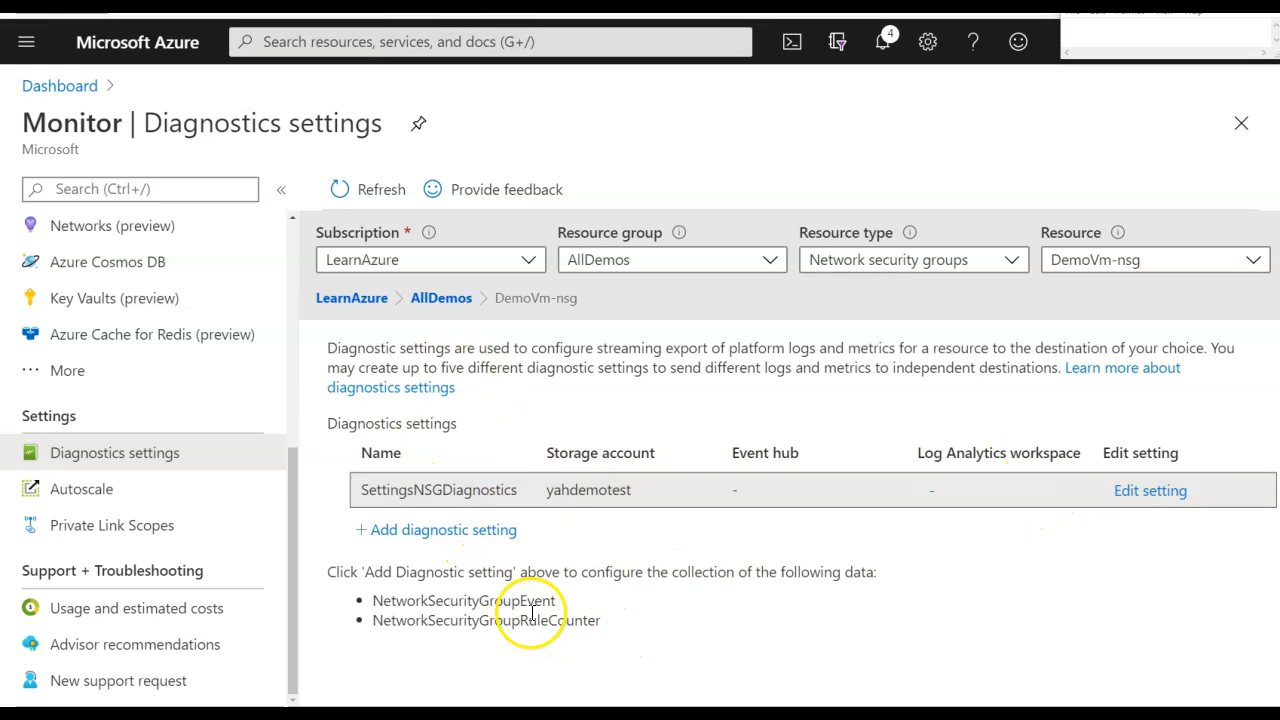
# Step: Start another diagnostic setting for DemoVm-nsg with NetworkSecurityGroupEvent logs sent to Log Analytics, and discard it
pyautogui.click(426, 530)
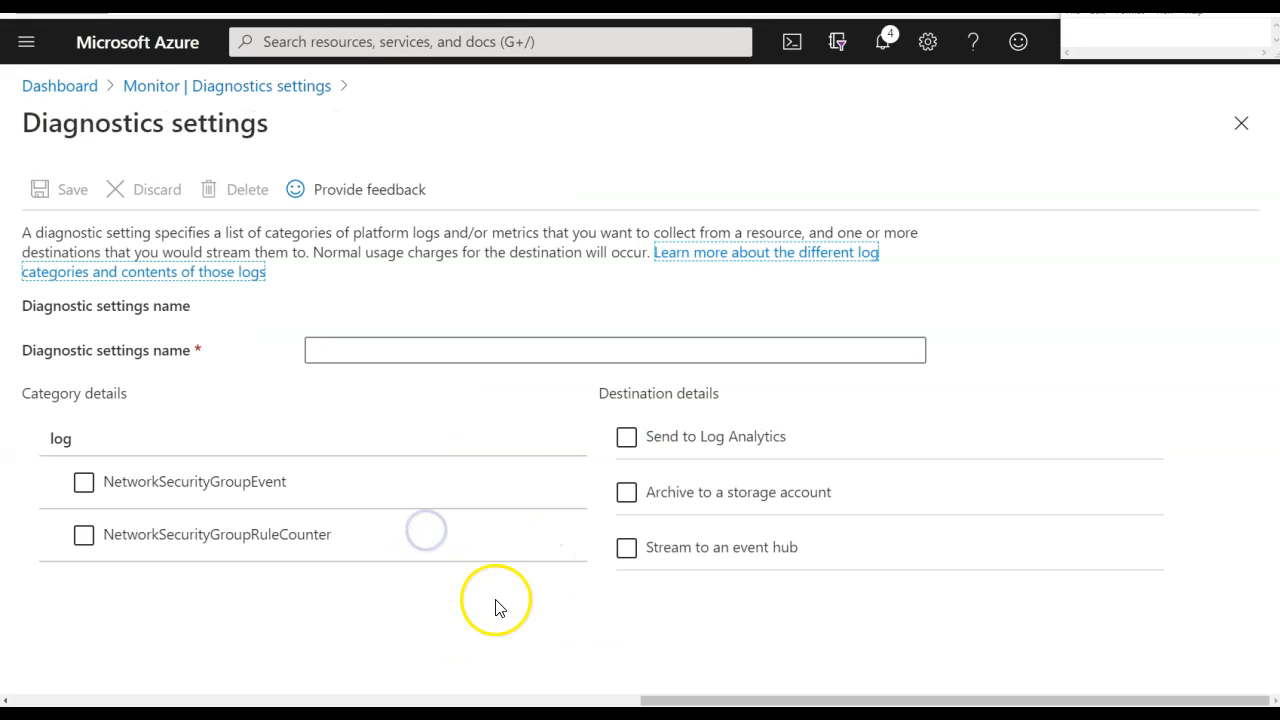
pyautogui.click(249, 480)
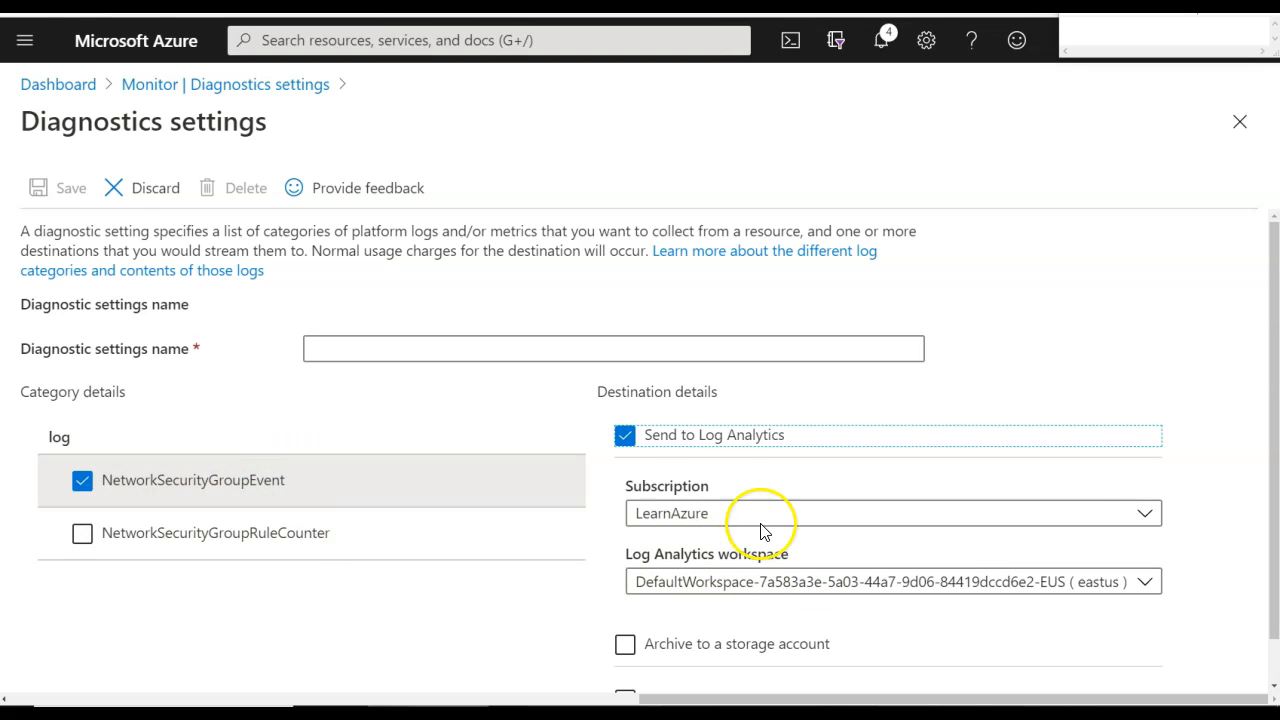
pyautogui.click(150, 190)
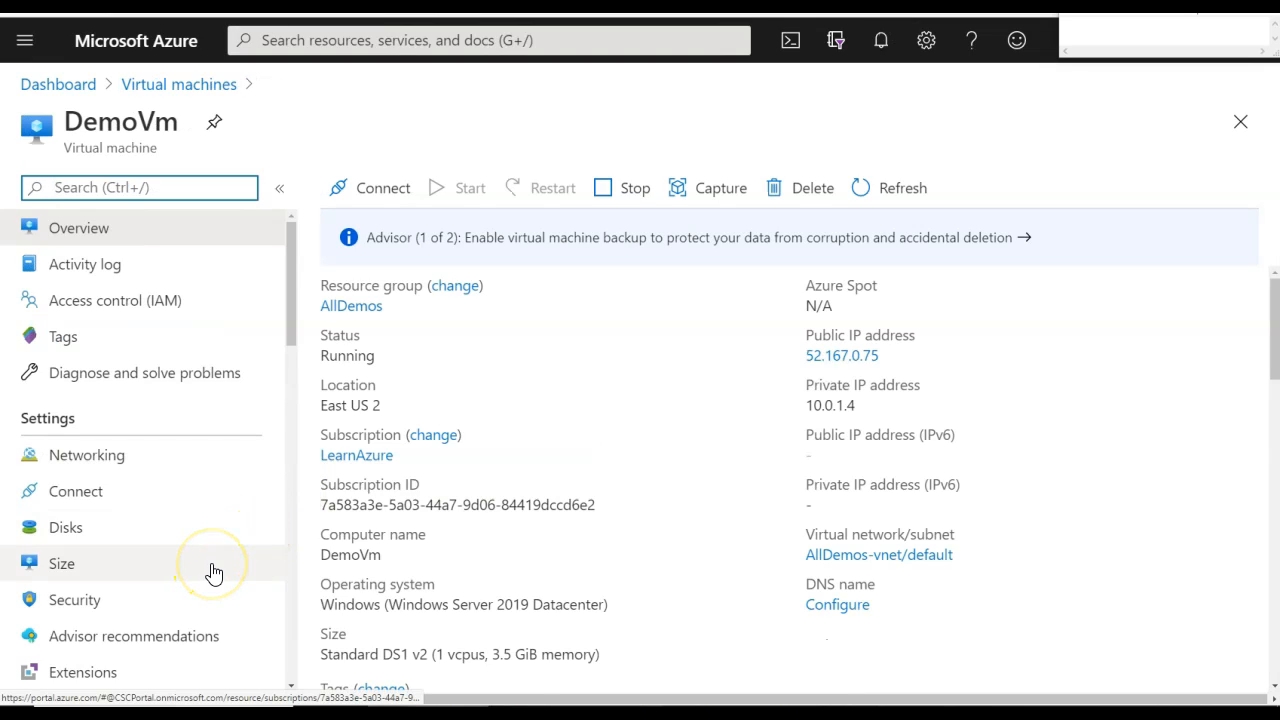
# Step: Open the diagnostic settings of DemoVm and review the guest-level monitoring introduction and storage account choice
pyautogui.scroll(-6, 215, 568)
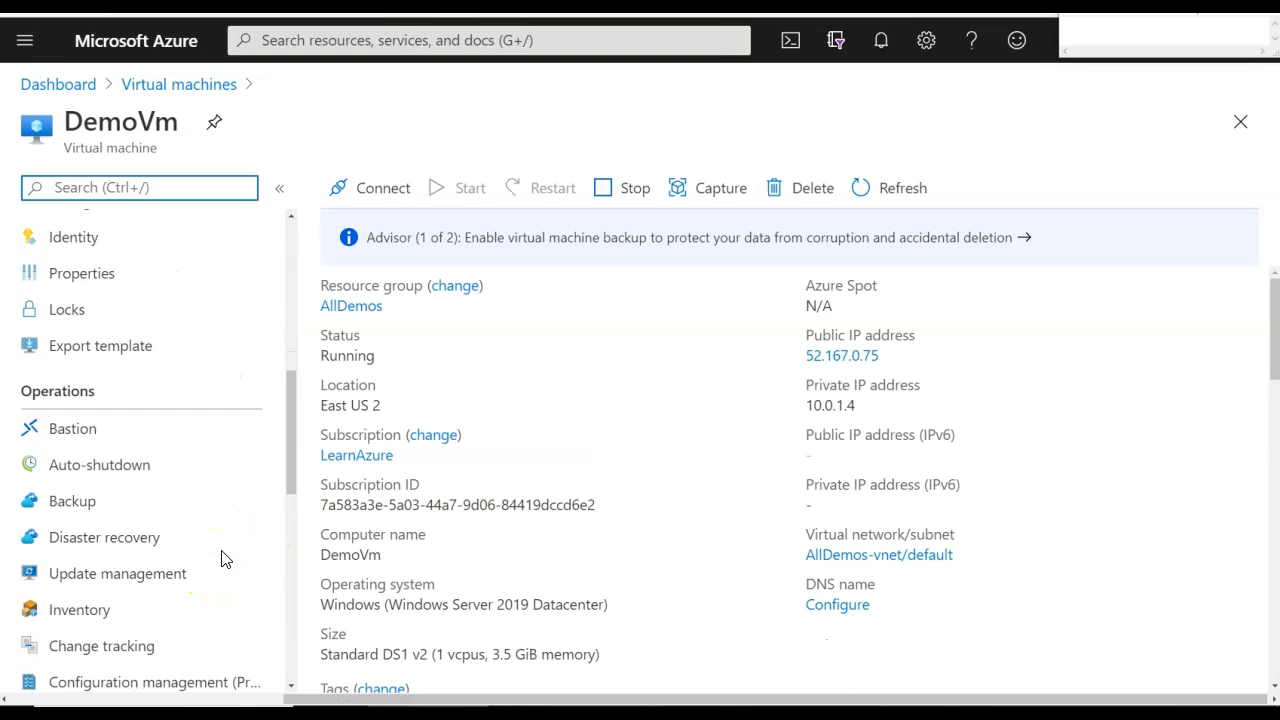
pyautogui.scroll(-3, 222, 558)
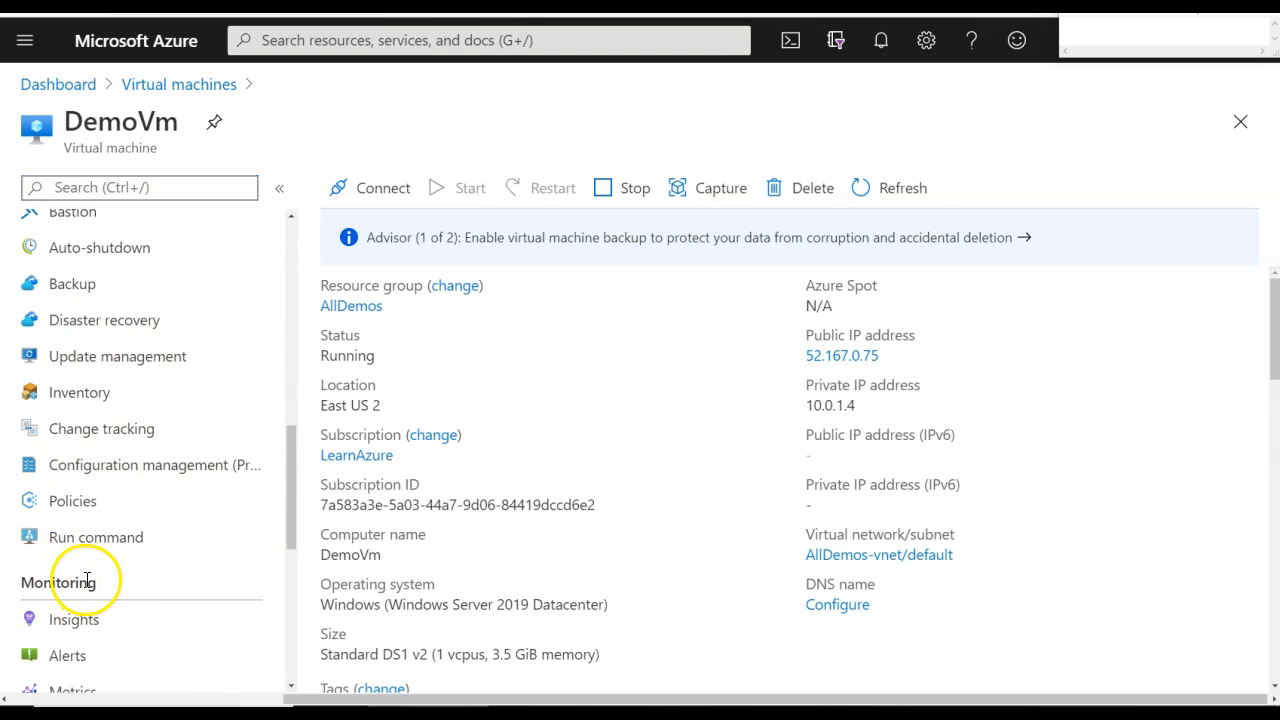
pyautogui.scroll(-2, 110, 597)
pyautogui.click(40, 509)
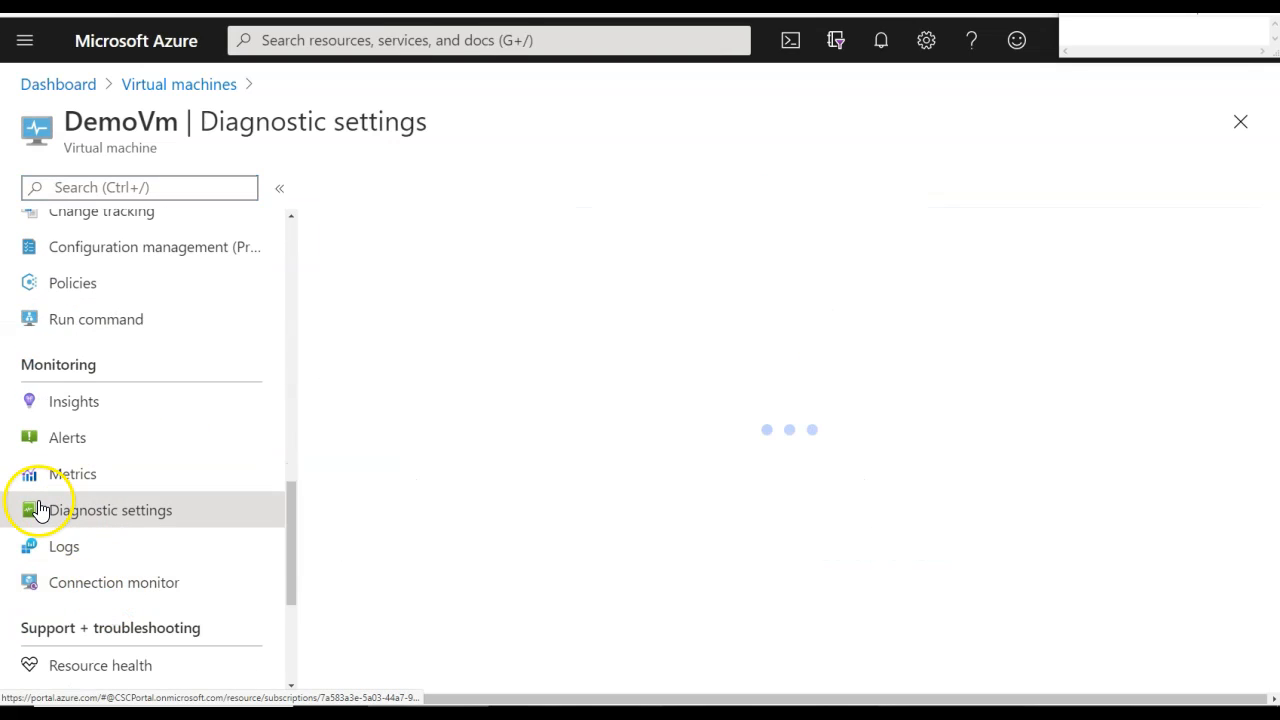
pyautogui.scroll(-1, 480, 560)
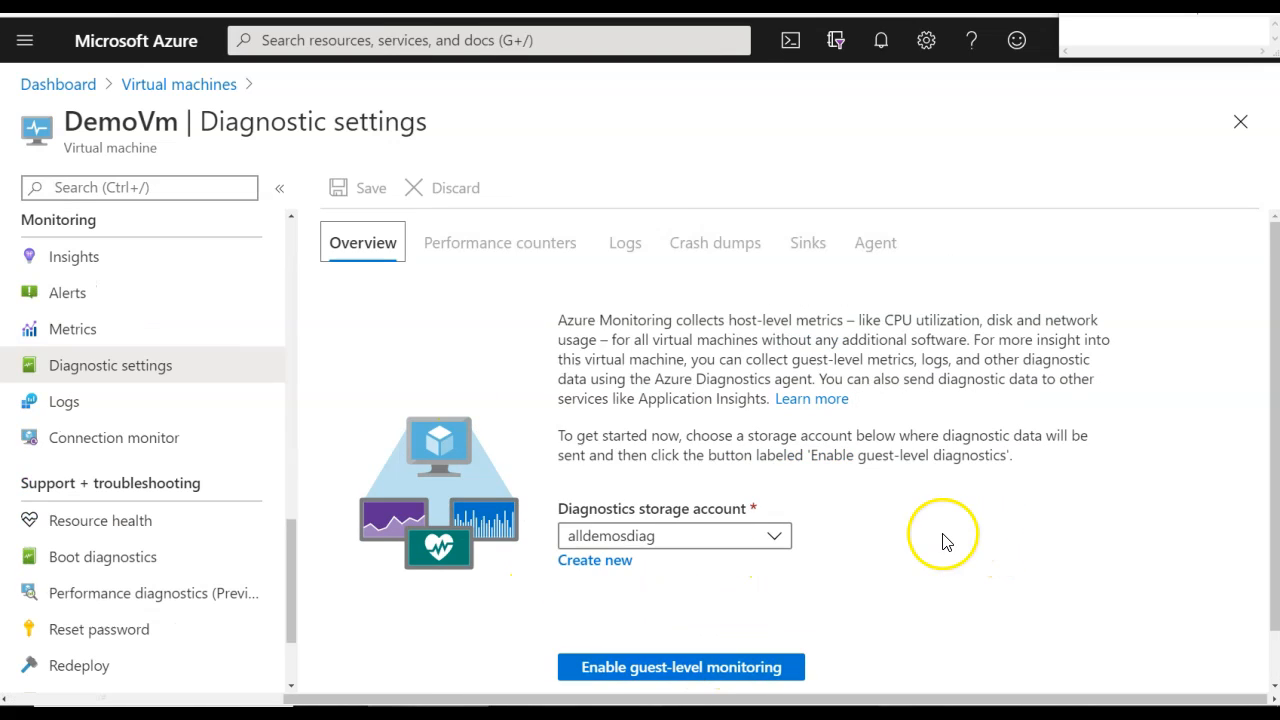
pyautogui.scroll(-1, 940, 536)
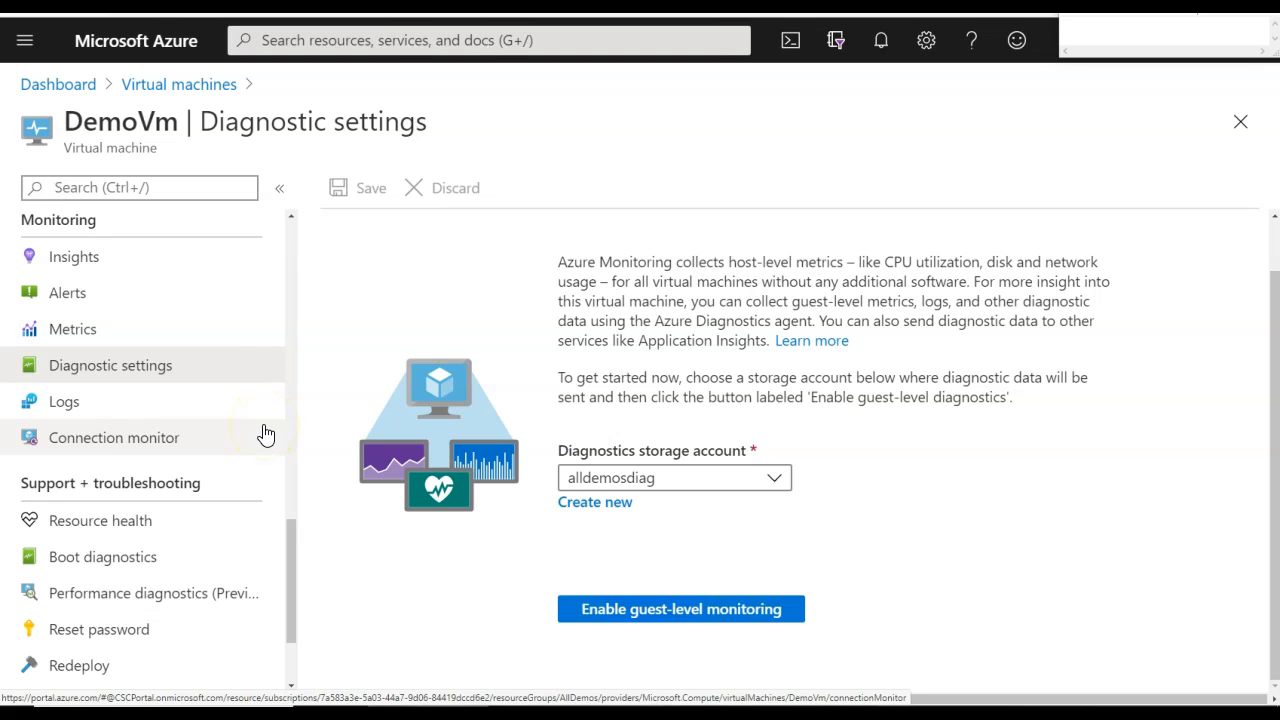
# Step: Check which extensions are installed on DemoVm
pyautogui.scroll(5, 217, 554)
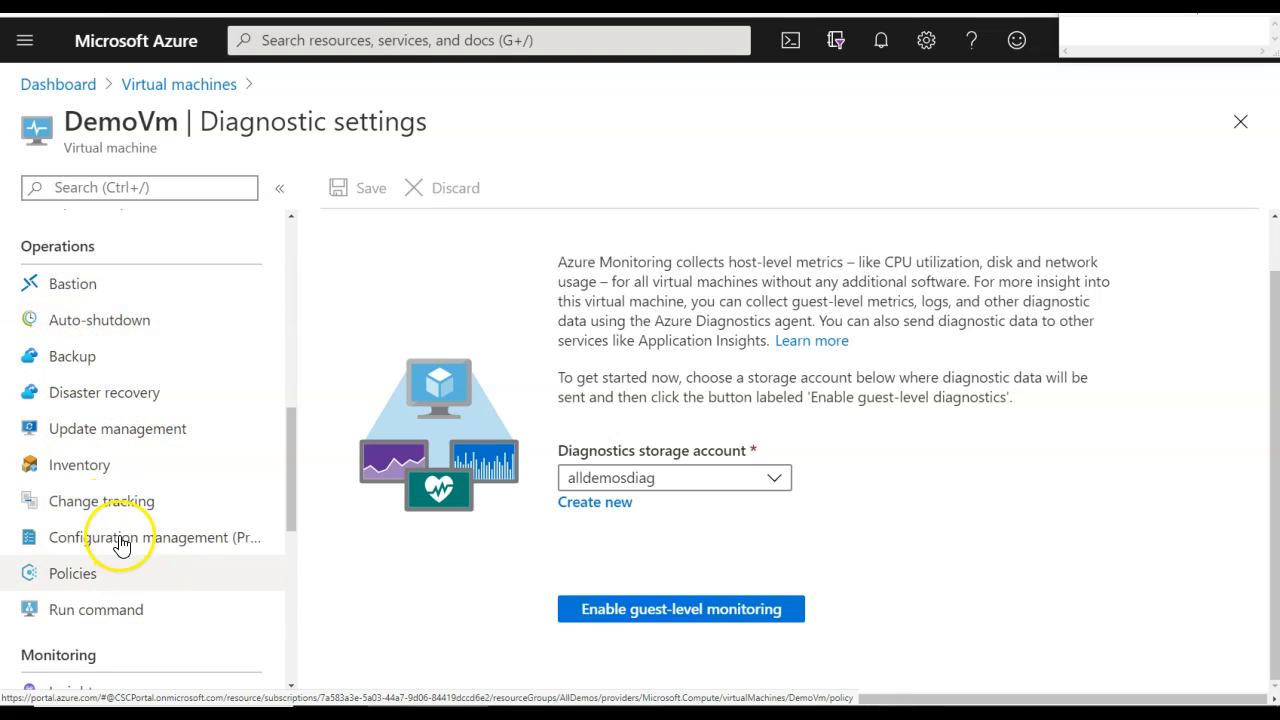
pyautogui.scroll(5, 106, 443)
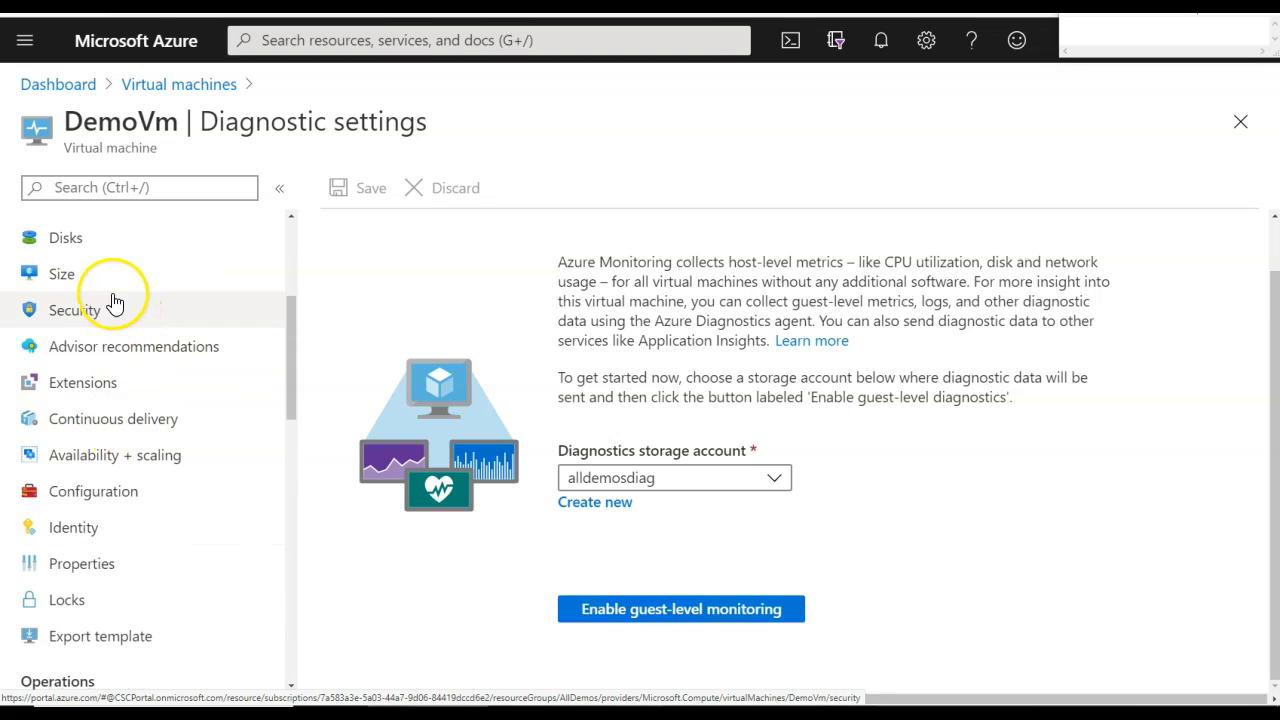
pyautogui.click(125, 389)
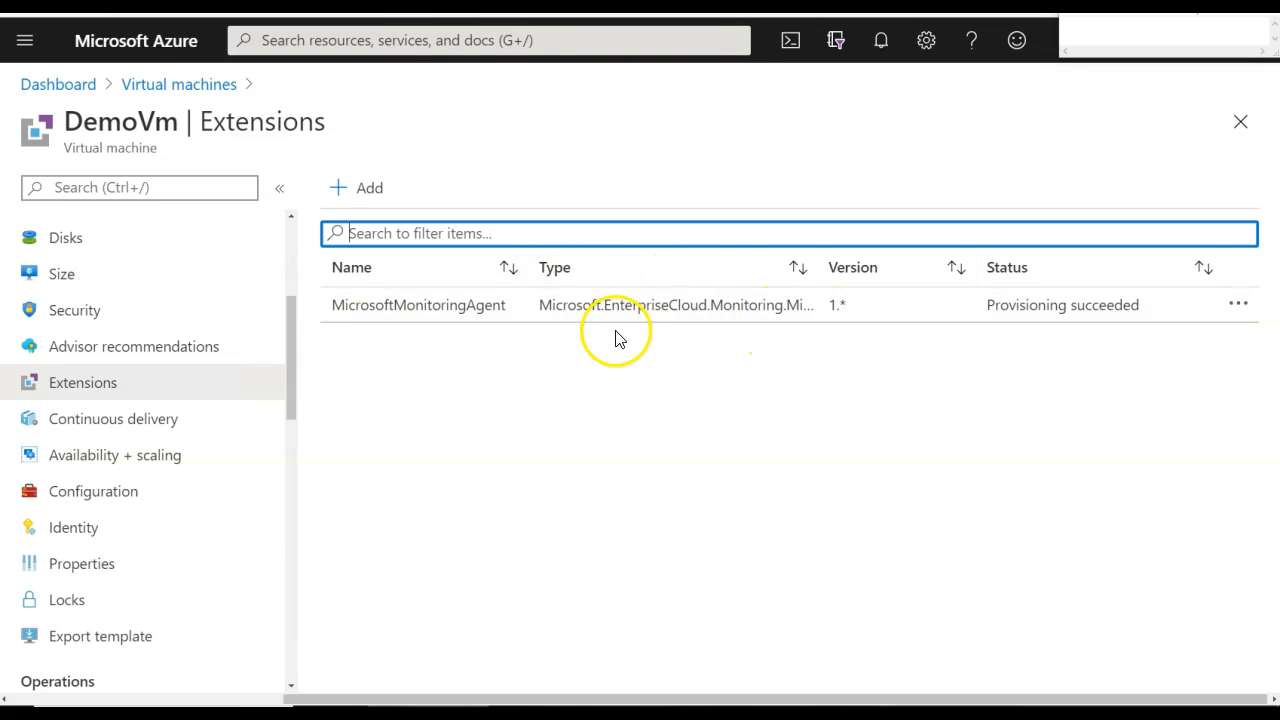
# Step: Return to DemoVm's diagnostic settings and enable guest-level monitoring with the alldemosdiag storage account
pyautogui.scroll(-7, 125, 540)
pyautogui.click(137, 583)
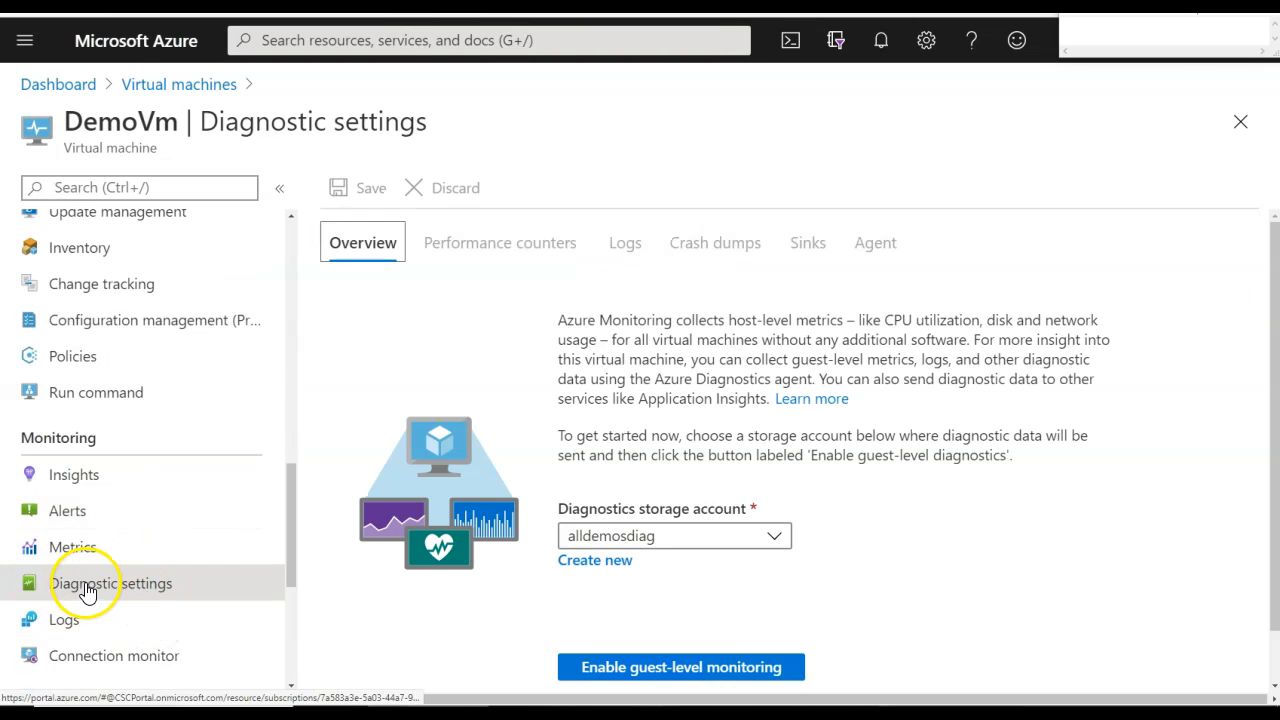
pyautogui.click(643, 667)
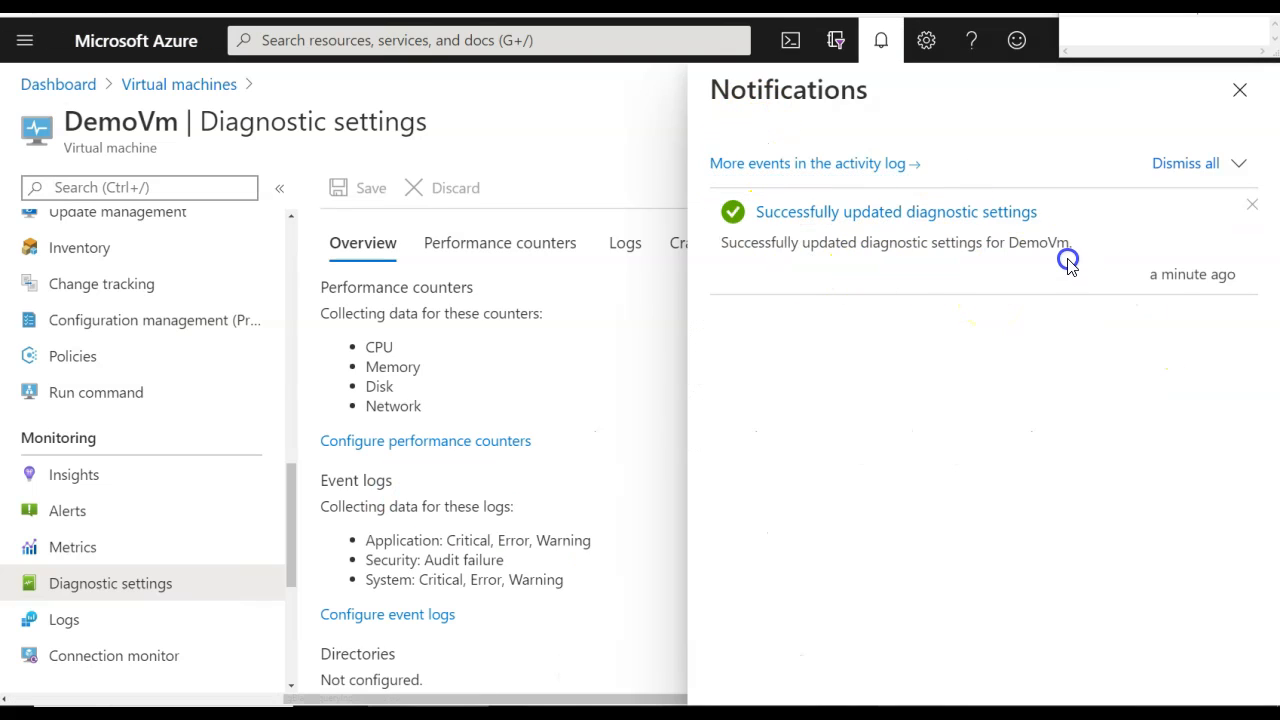
# Step: Close the notifications and review the diagnostics overview, from performance counters and event logs to agent and boot diagnostics
pyautogui.click(1239, 90)
pyautogui.scroll(-4, 620, 500)
pyautogui.scroll(4, 629, 491)
pyautogui.moveTo(329, 287); pyautogui.dragTo(589, 649)
pyautogui.scroll(-5, 580, 563)
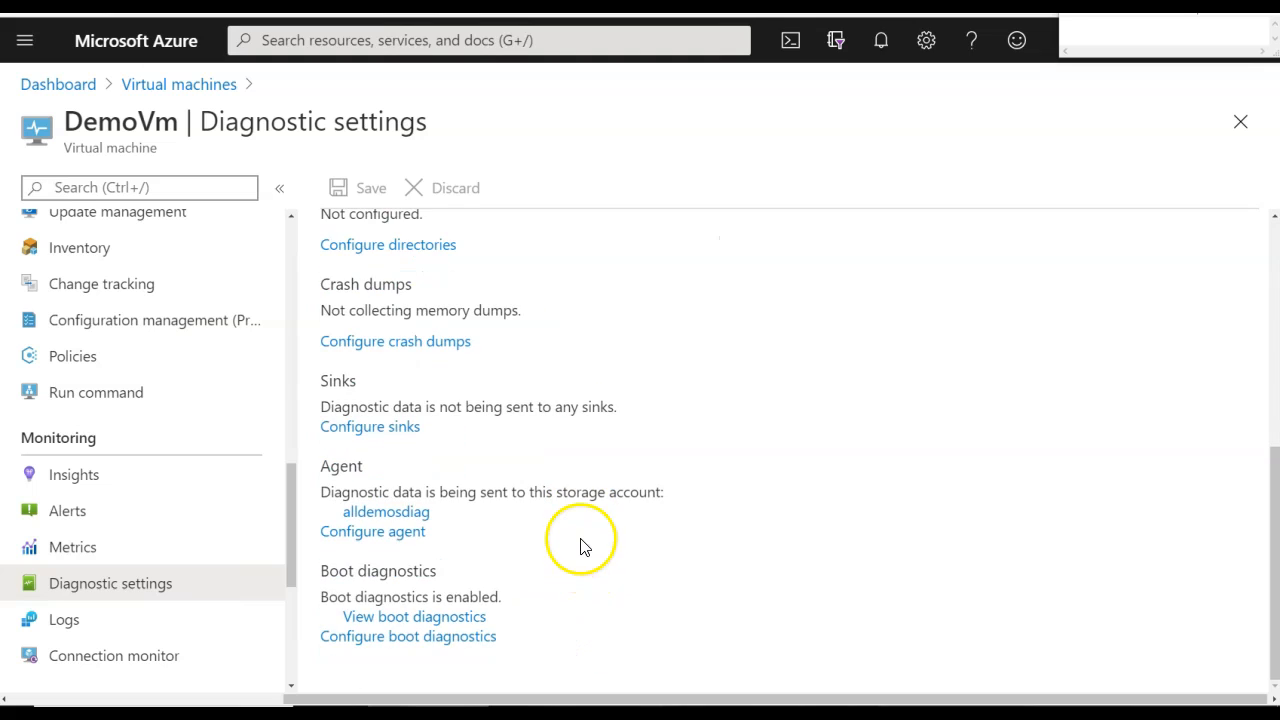
pyautogui.scroll(5, 585, 547)
# Step: Look through the performance counter, log, crash dump, sink and agent settings, and return to the overview
pyautogui.click(500, 243)
pyautogui.click(622, 243)
pyautogui.click(694, 250)
pyautogui.click(800, 245)
pyautogui.click(880, 245)
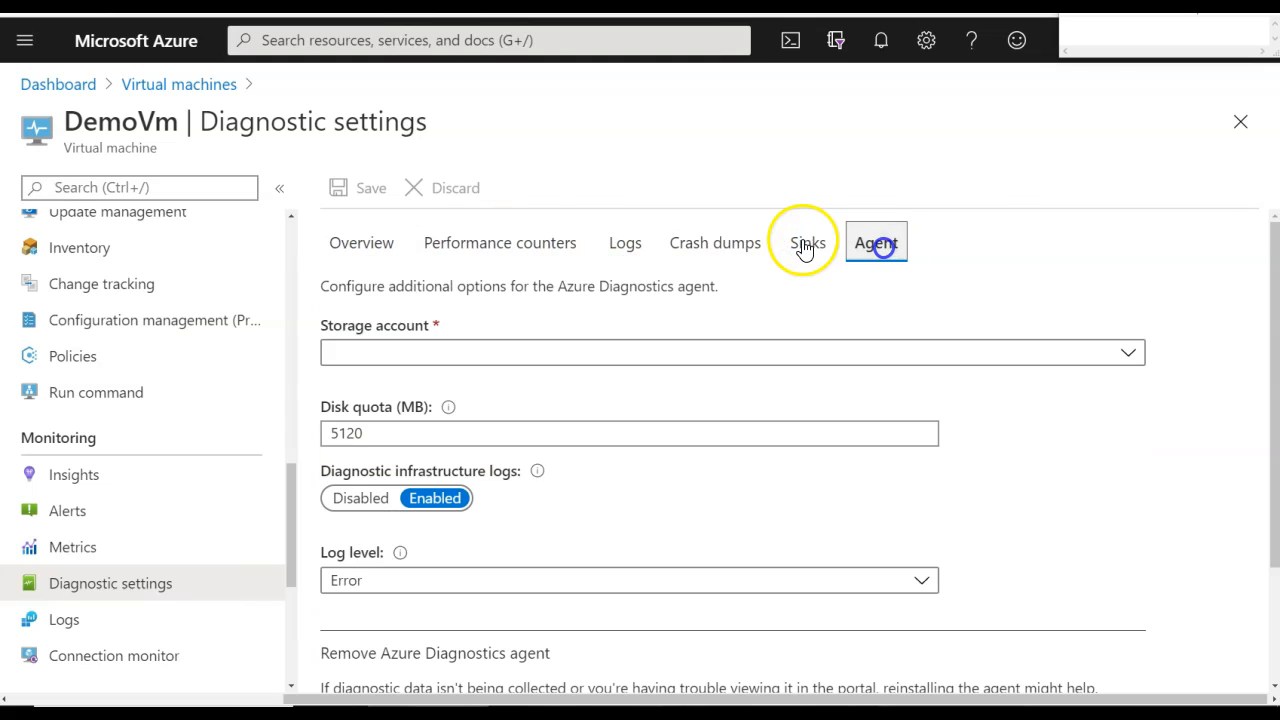
pyautogui.click(362, 248)
# Step: Examine DemoVm's extensions again, checking the full name, type and status of the VM diagnostics extension
pyautogui.scroll(3, 226, 509)
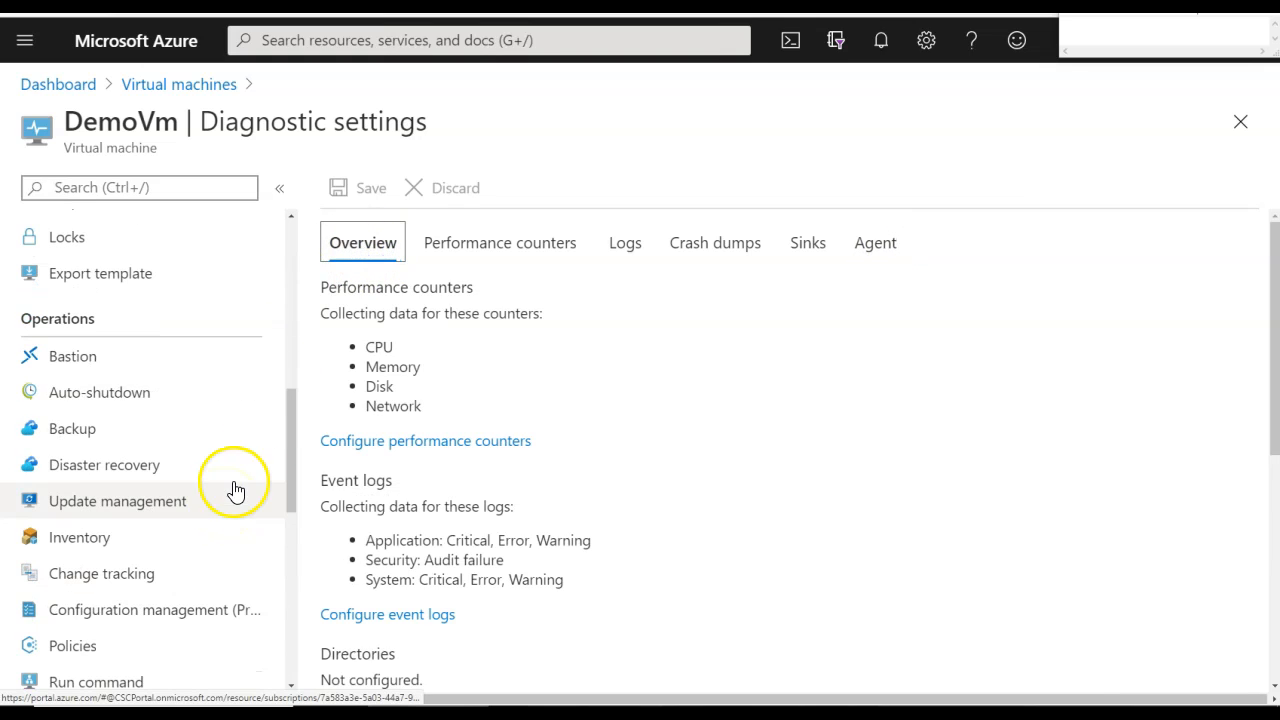
pyautogui.scroll(5, 191, 548)
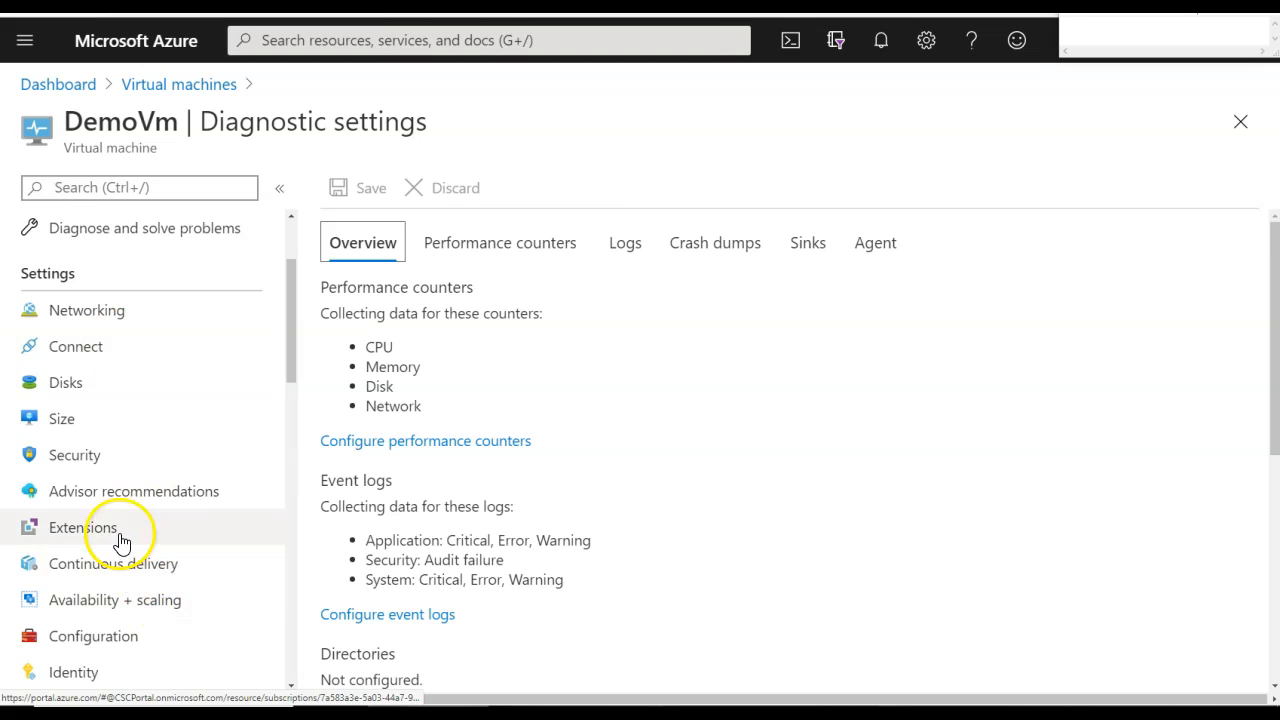
pyautogui.click(84, 527)
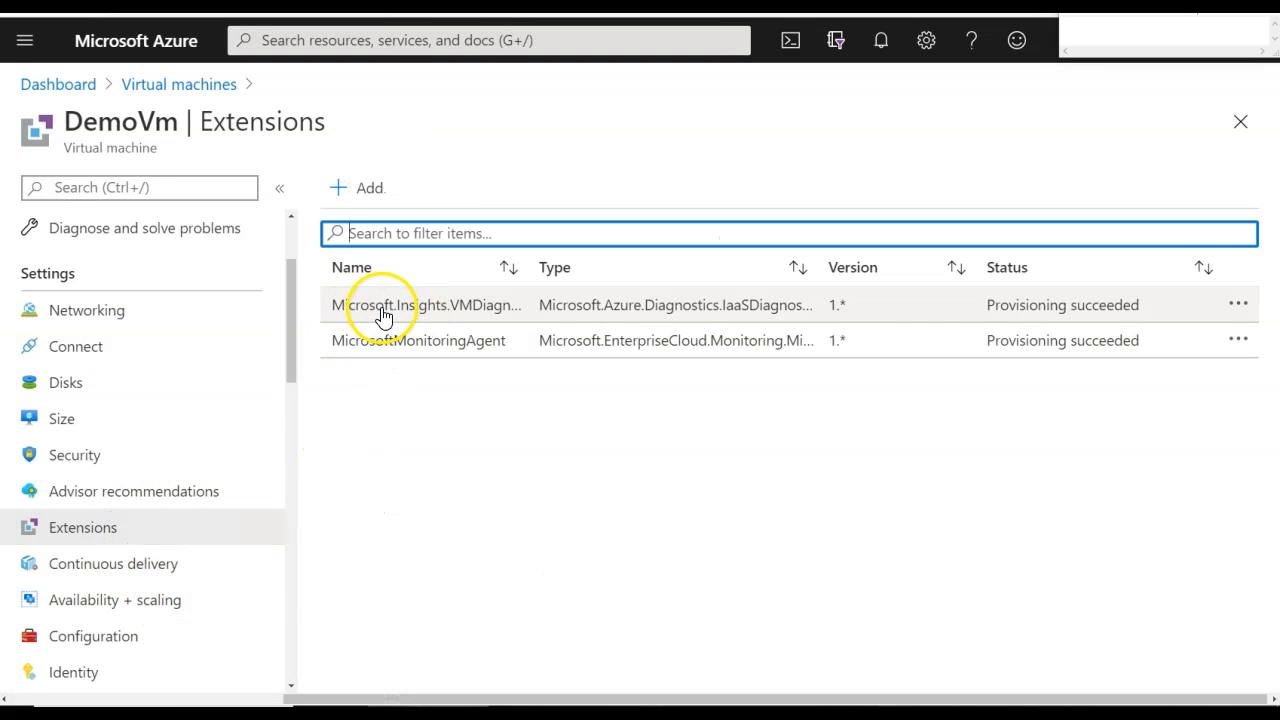
pyautogui.moveTo(383, 316); pyautogui.dragTo(403, 366)
pyautogui.click(413, 365)
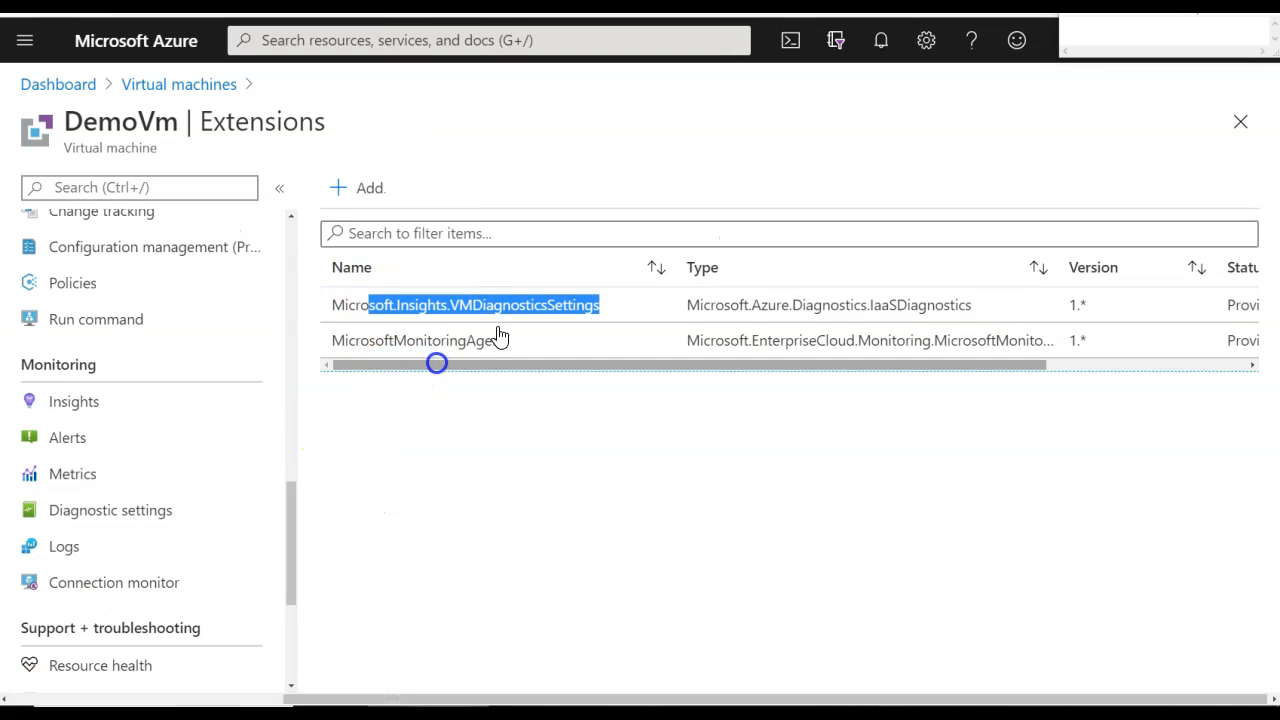
pyautogui.moveTo(545, 366); pyautogui.dragTo(871, 374)
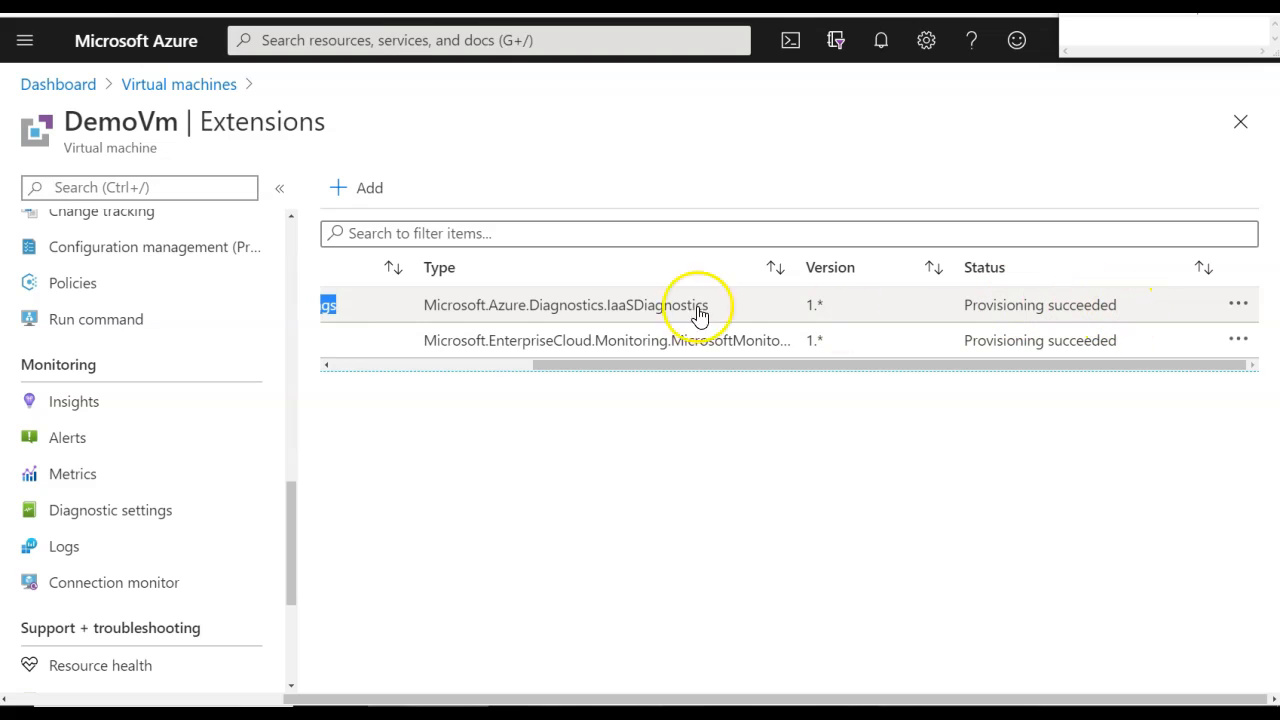
pyautogui.click(634, 314)
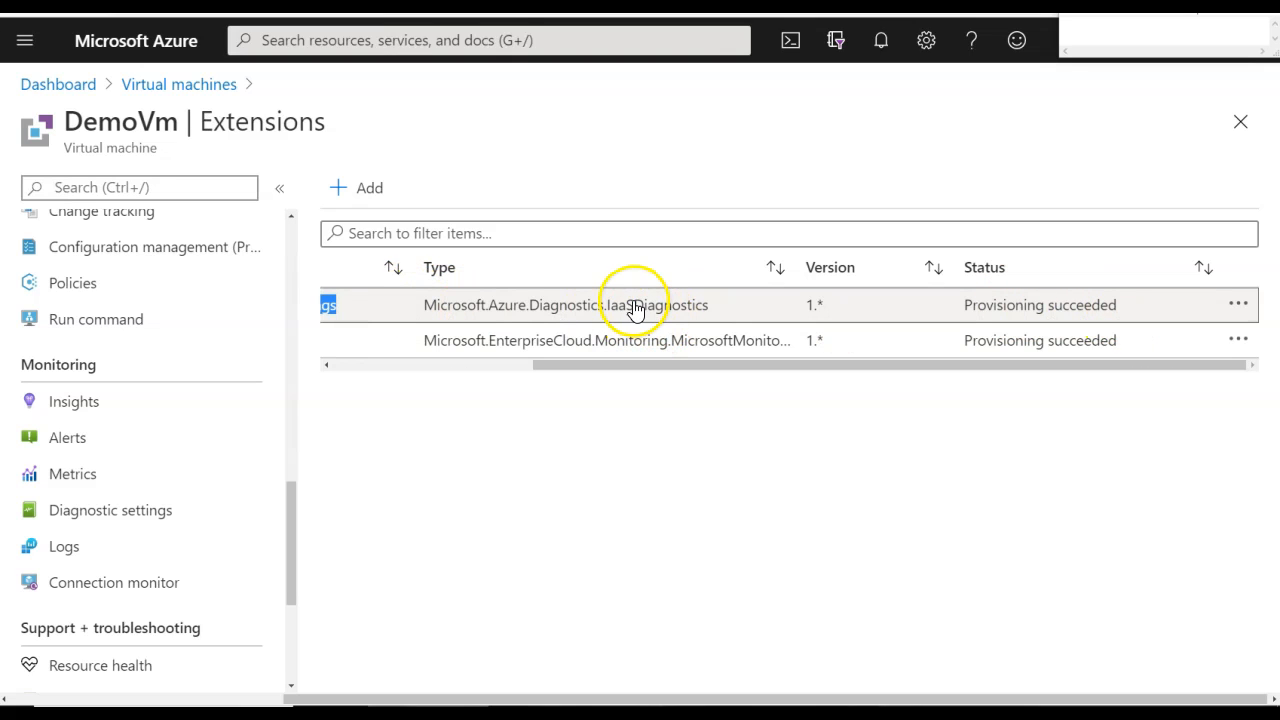
pyautogui.moveTo(563, 366); pyautogui.dragTo(377, 353)
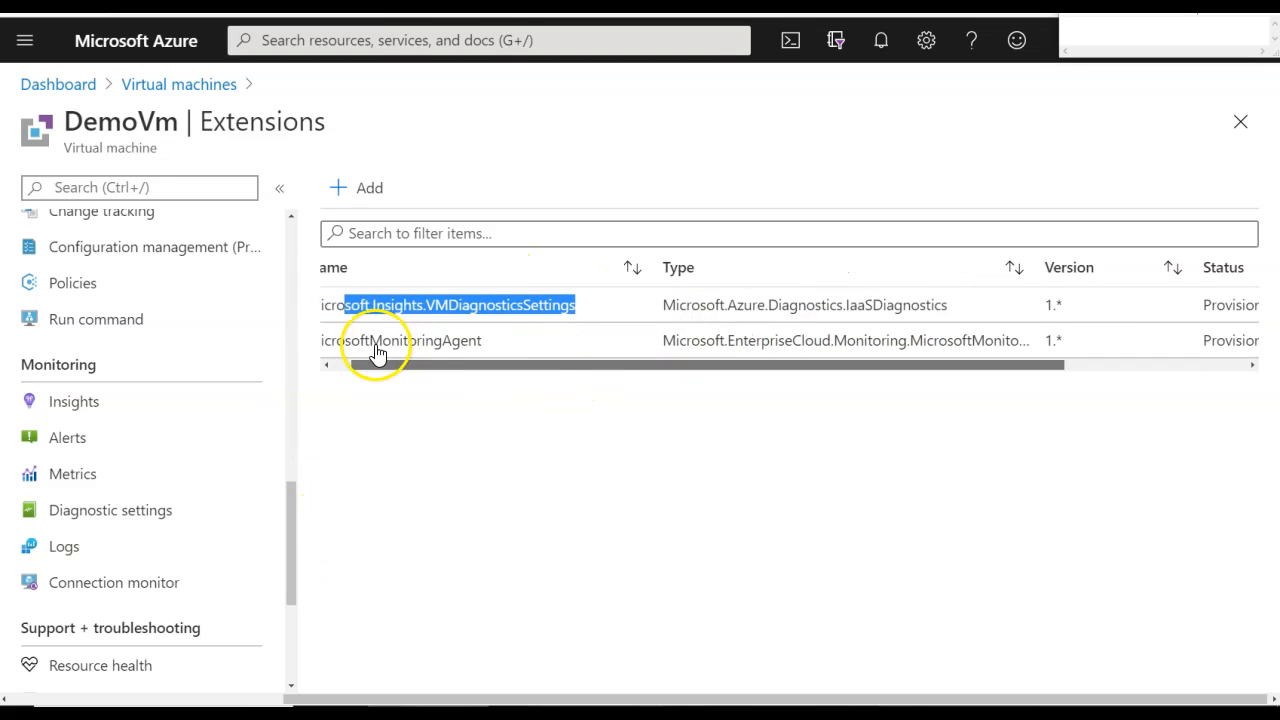
pyautogui.moveTo(14, 370); pyautogui.dragTo(63, 378)
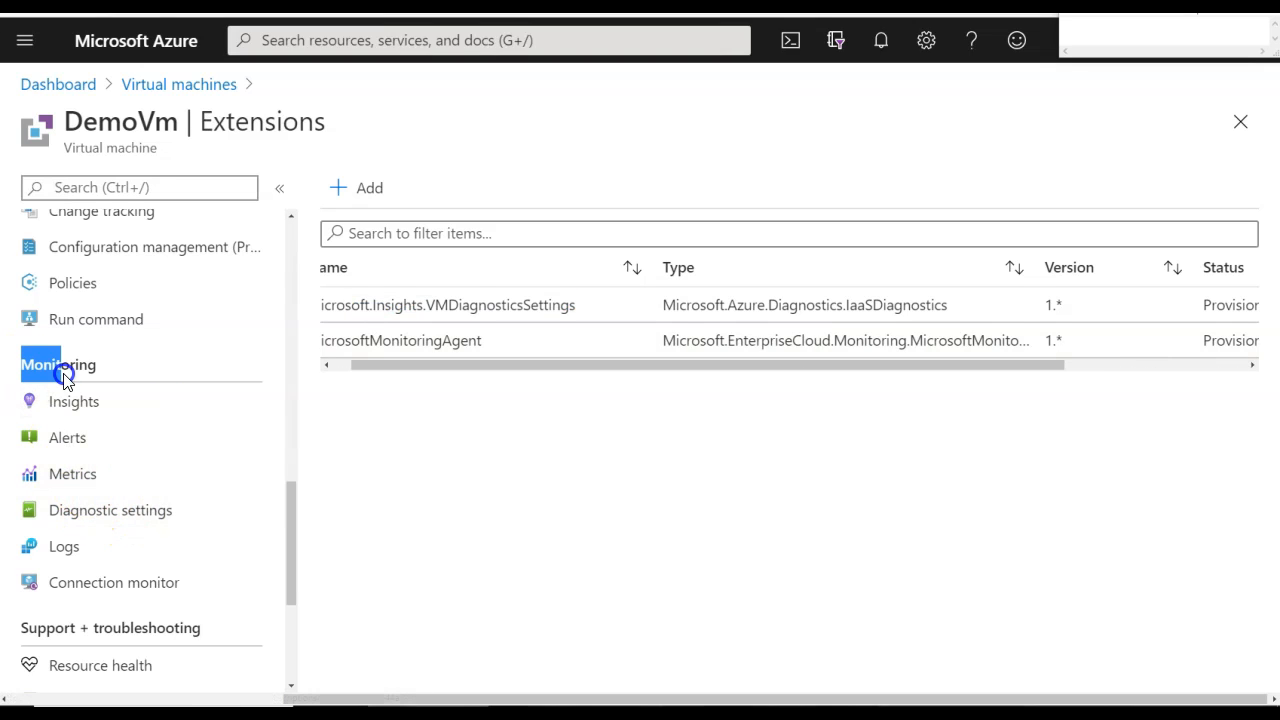
# Step: Reopen DemoVm's diagnostic settings and add SQL Server to the Basic performance counters
pyautogui.click(97, 522)
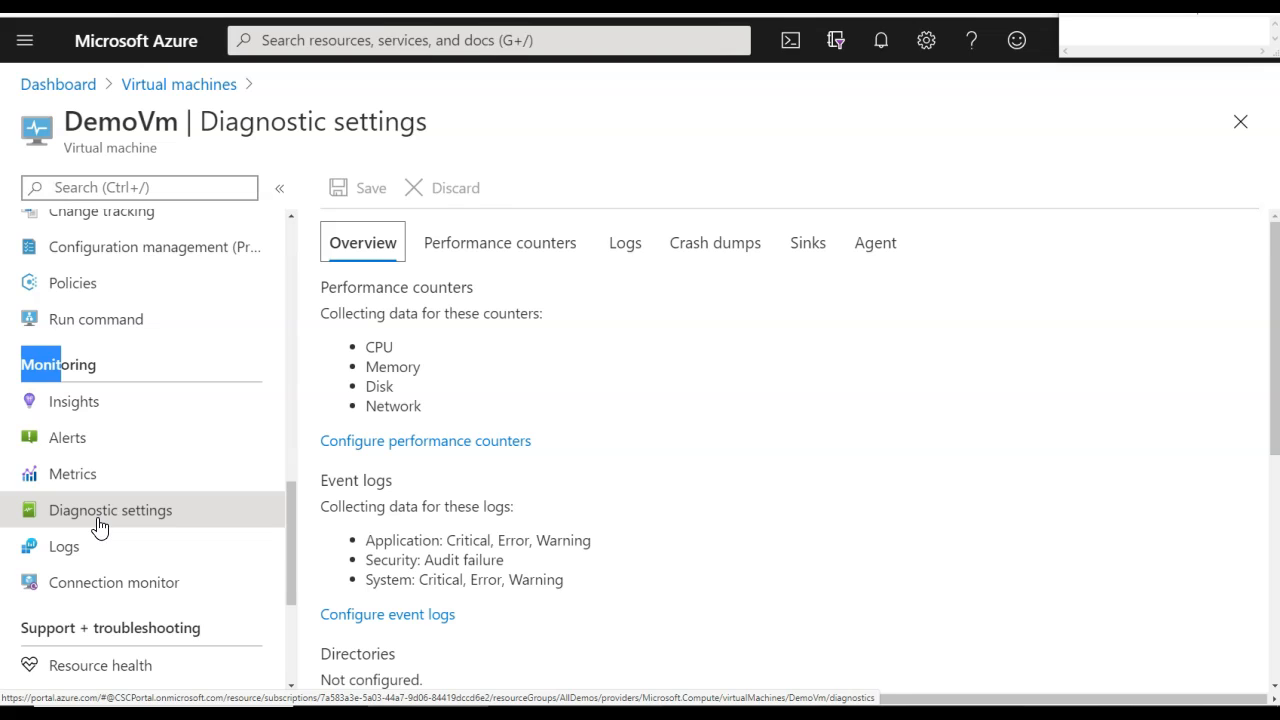
pyautogui.click(458, 256)
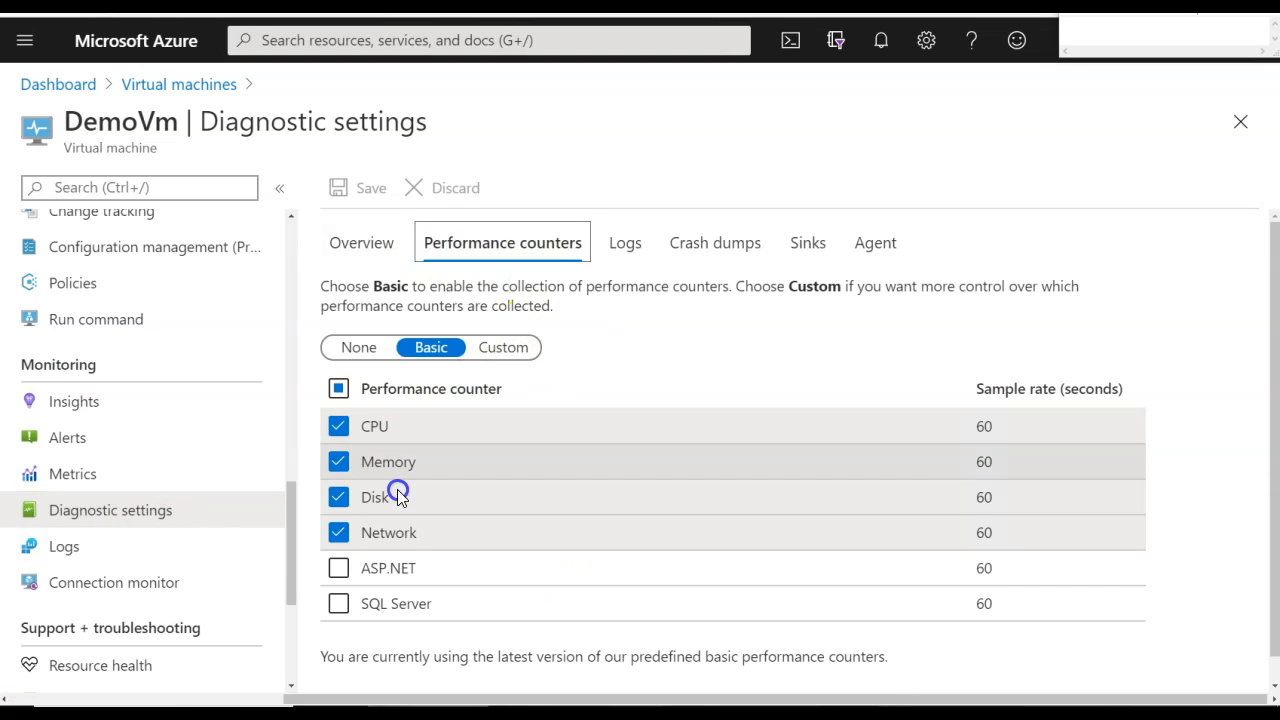
pyautogui.scroll(-1, 405, 515)
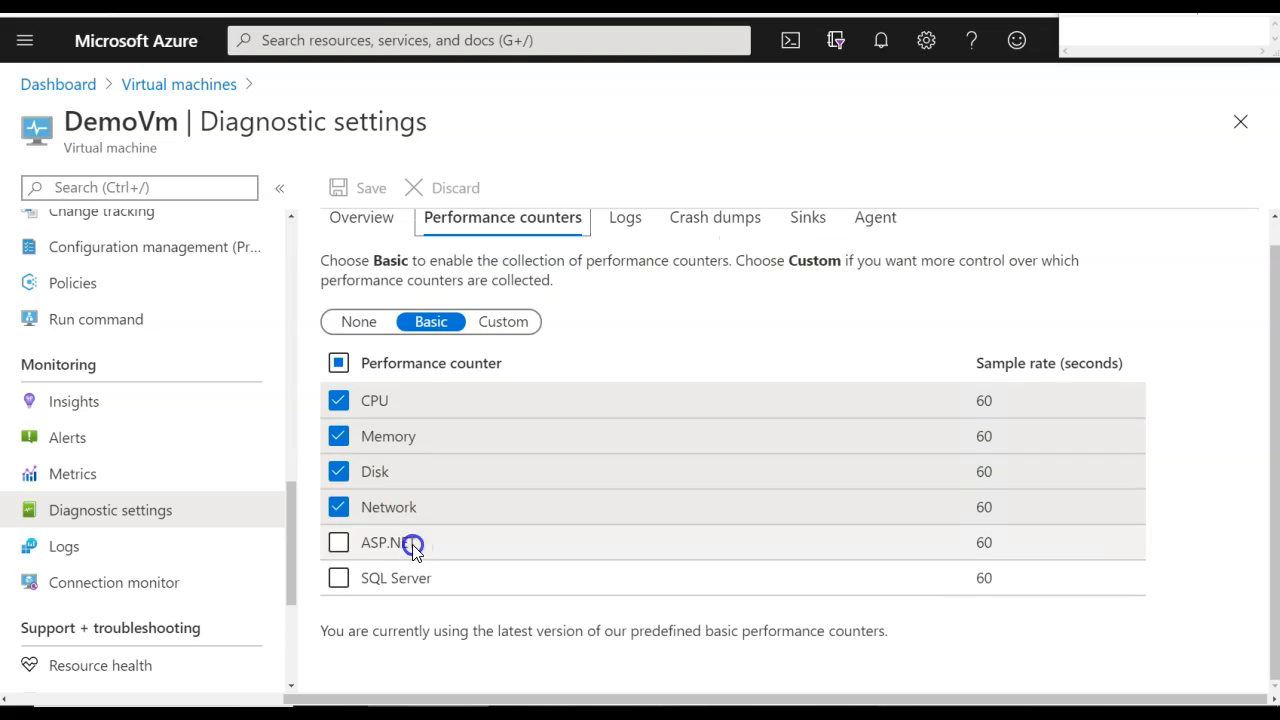
pyautogui.click(341, 580)
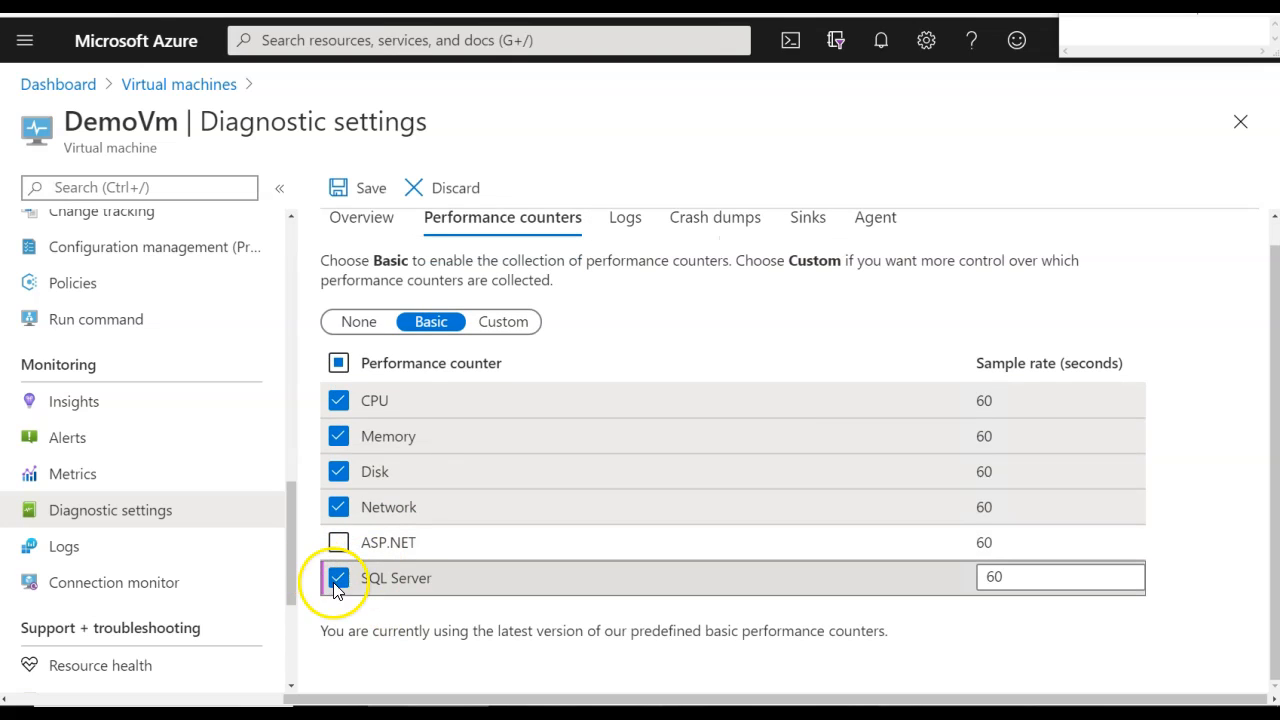
# Step: Review the Custom performance counters with their sample rates and units, and switch back to Basic
pyautogui.click(488, 335)
pyautogui.scroll(-2, 535, 520)
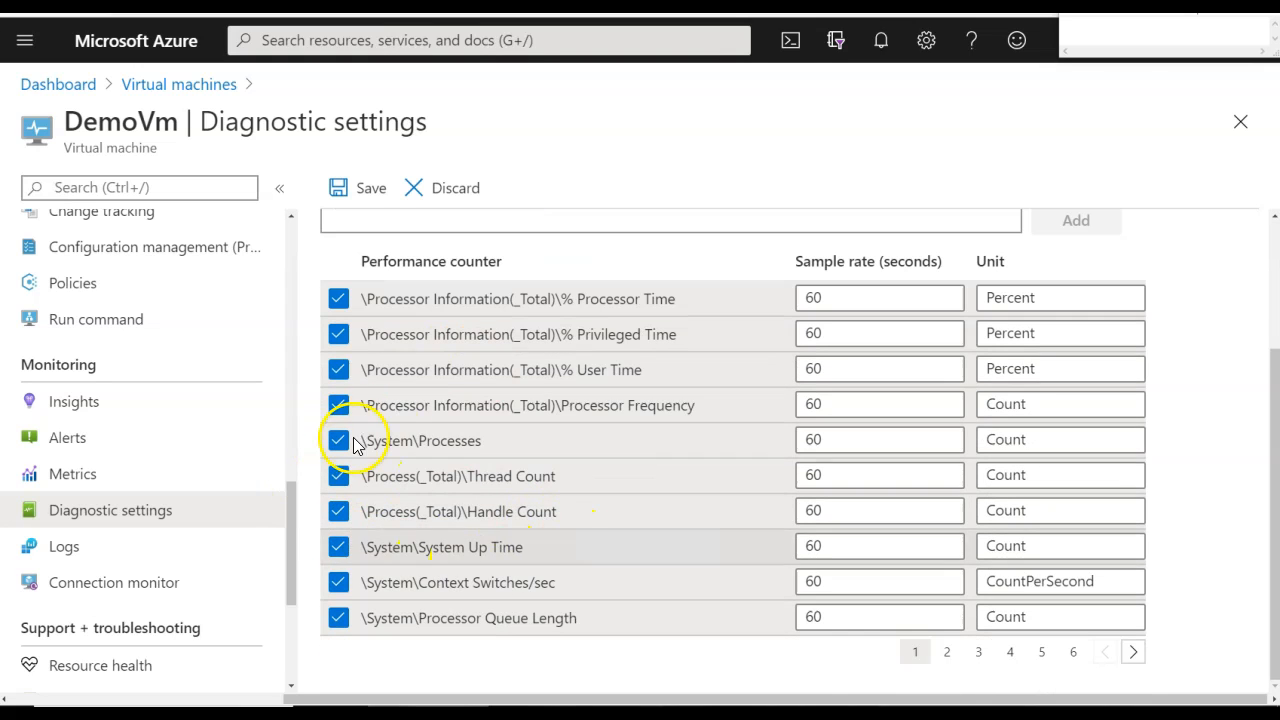
pyautogui.scroll(2, 520, 565)
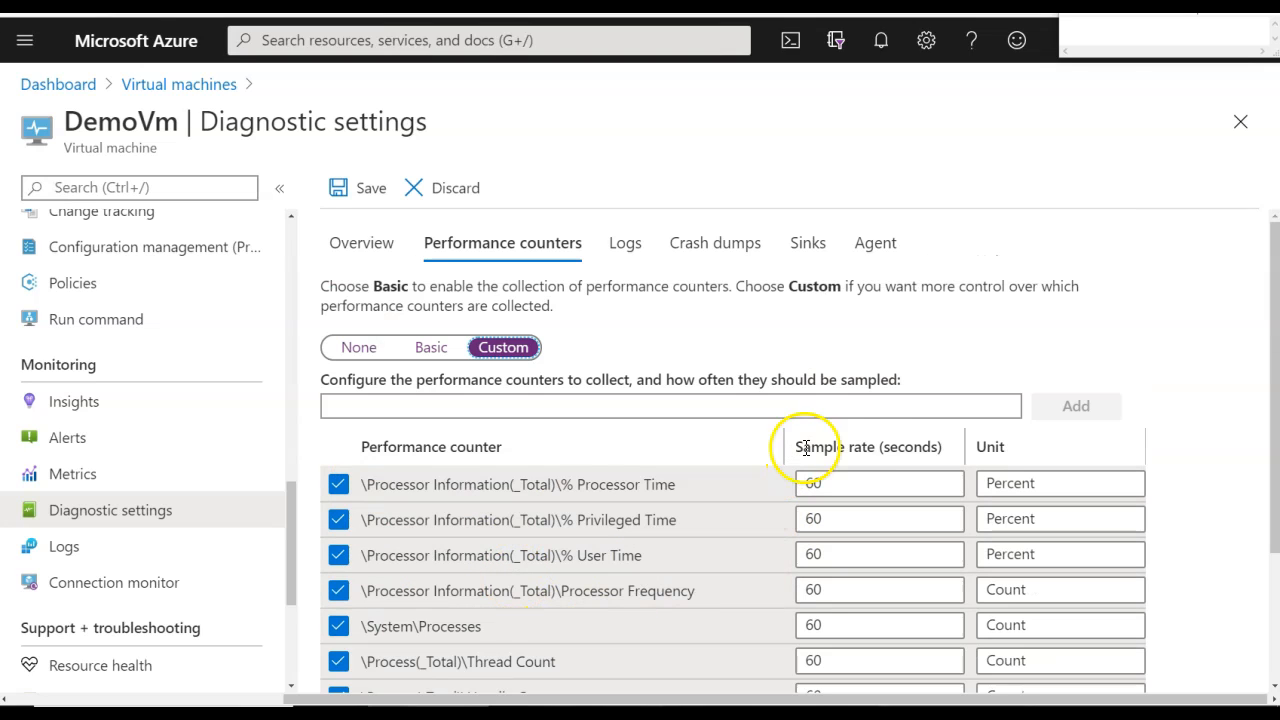
pyautogui.moveTo(807, 451); pyautogui.dragTo(891, 445)
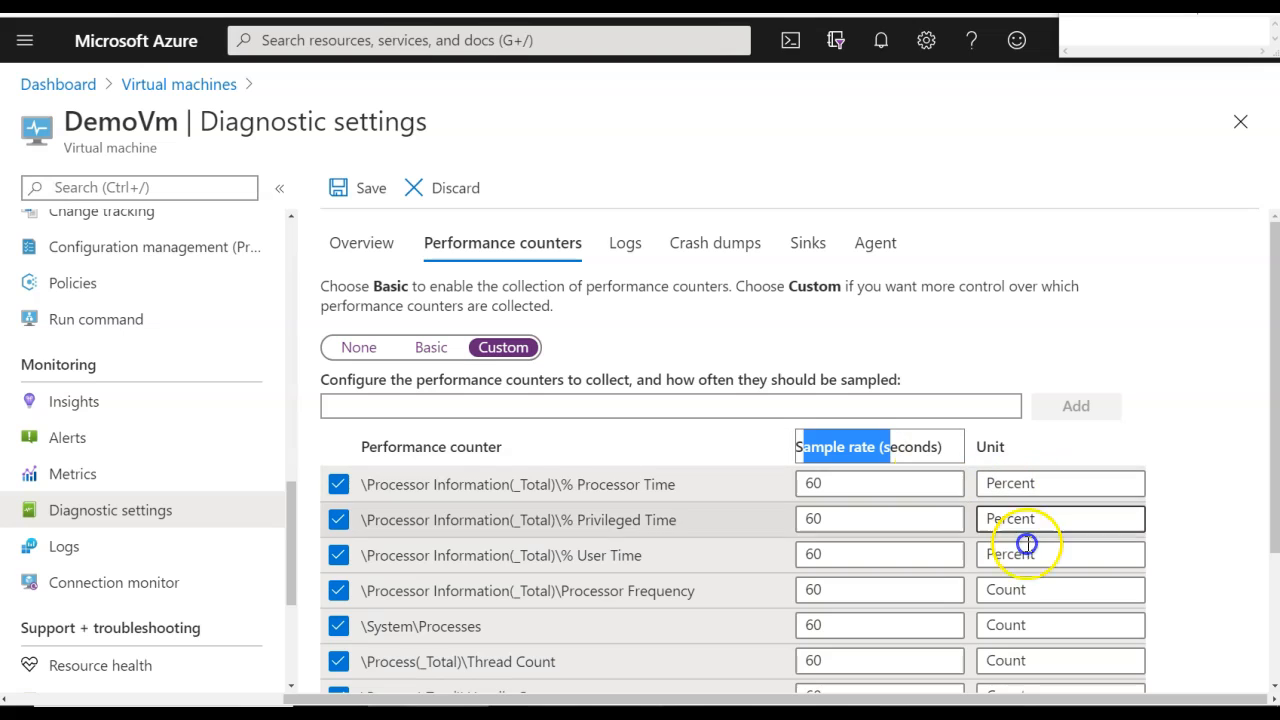
pyautogui.scroll(-2, 913, 615)
pyautogui.scroll(2, 608, 549)
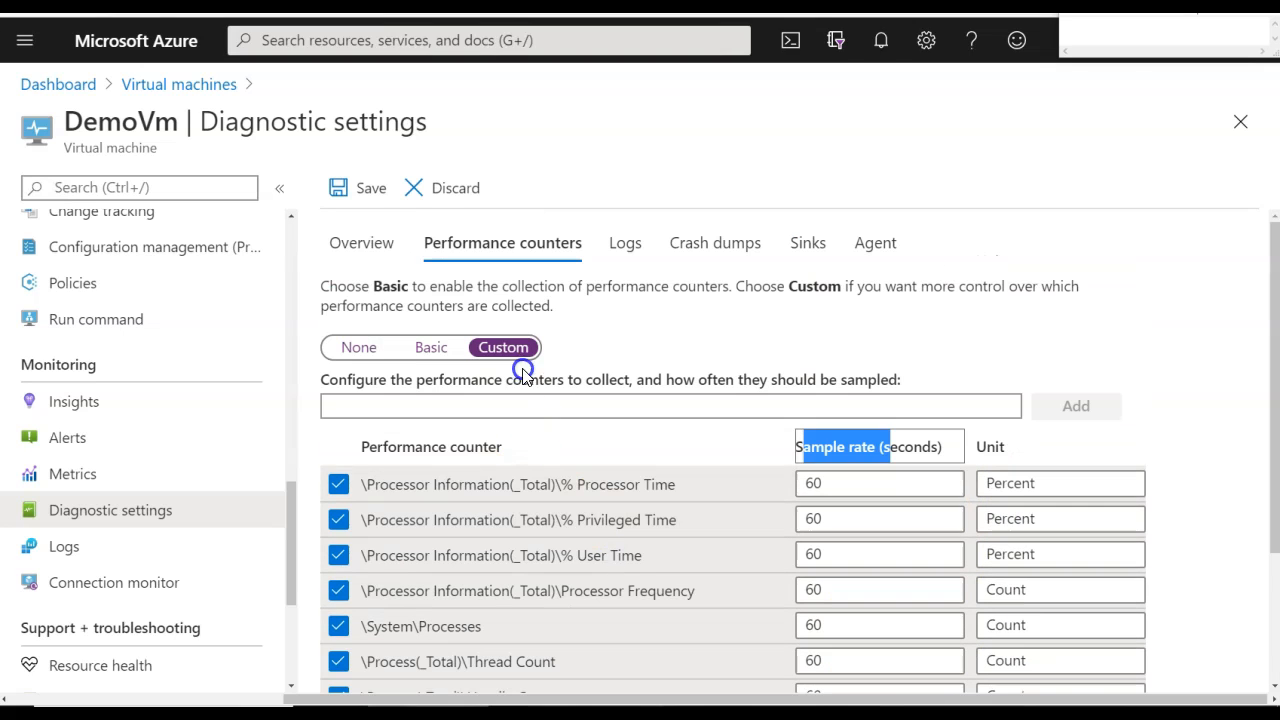
pyautogui.click(444, 352)
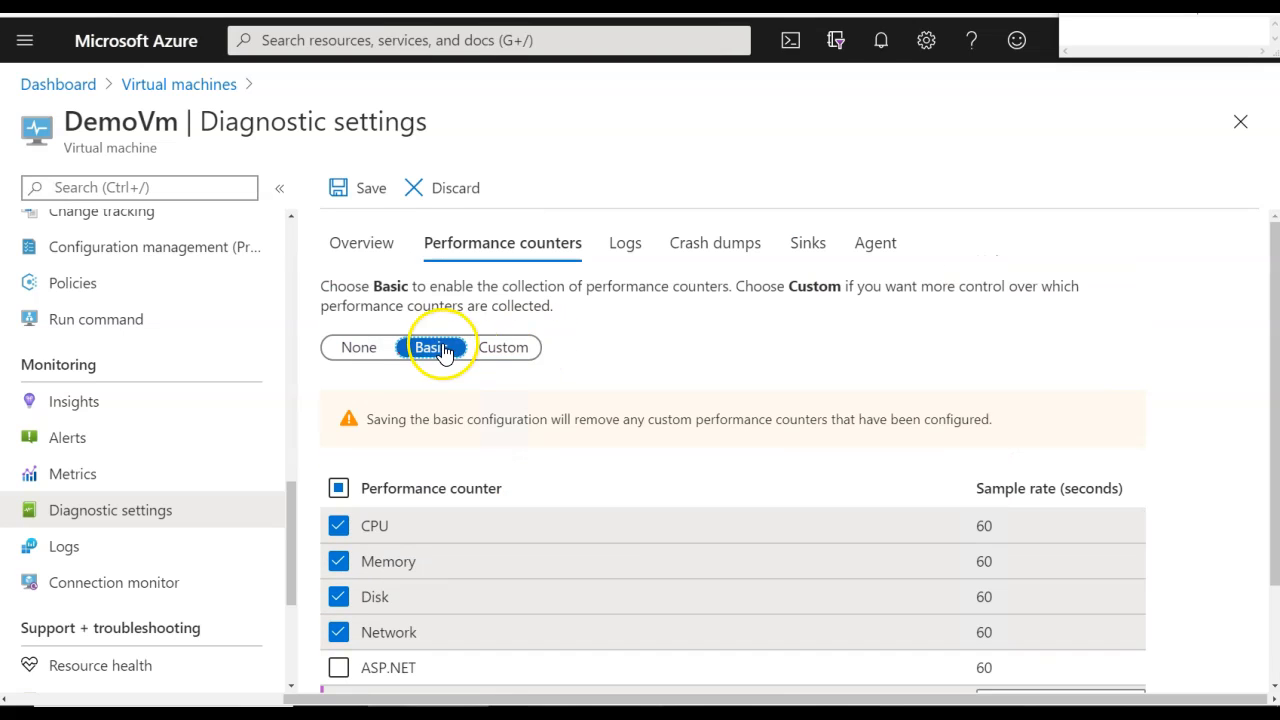
# Step: Include Verbose in the Basic Application event logs and check the Security and System log levels
pyautogui.click(618, 252)
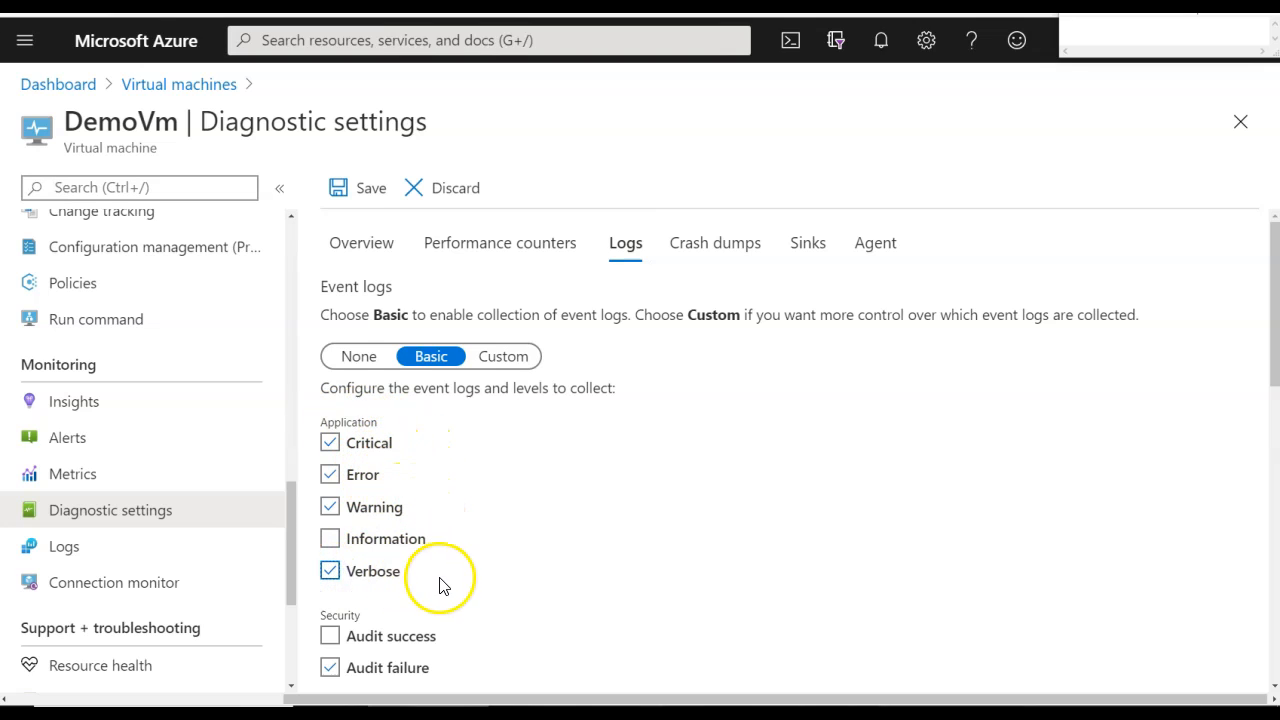
pyautogui.scroll(-2, 445, 585)
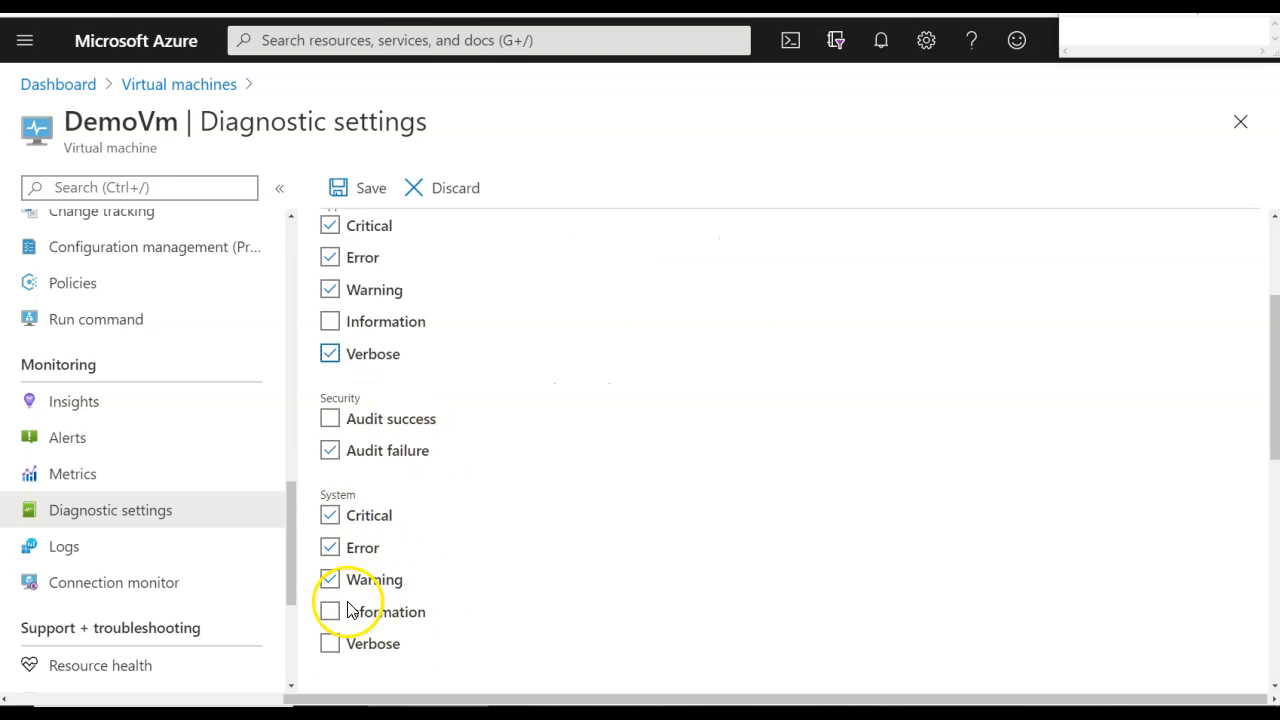
pyautogui.scroll(2, 481, 470)
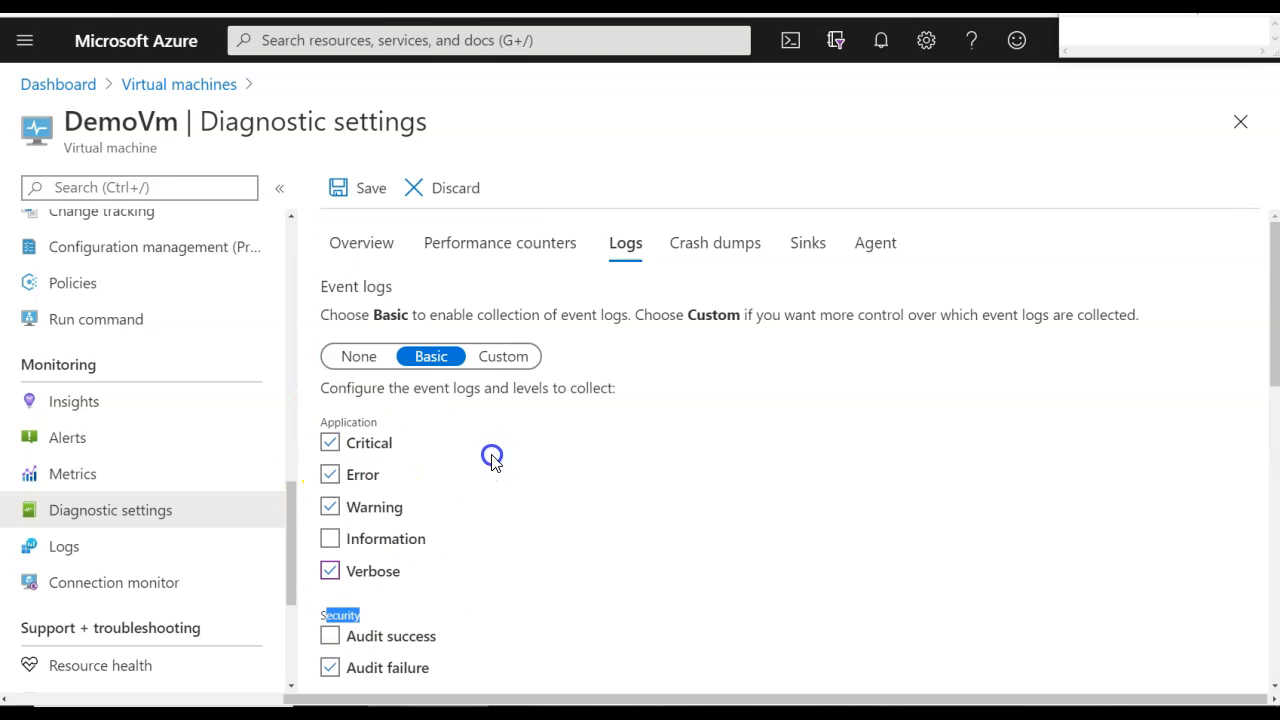
# Step: Switch event log collection to Custom and enable collection of IIS logs under the directories
pyautogui.click(502, 360)
pyautogui.scroll(-2, 560, 480)
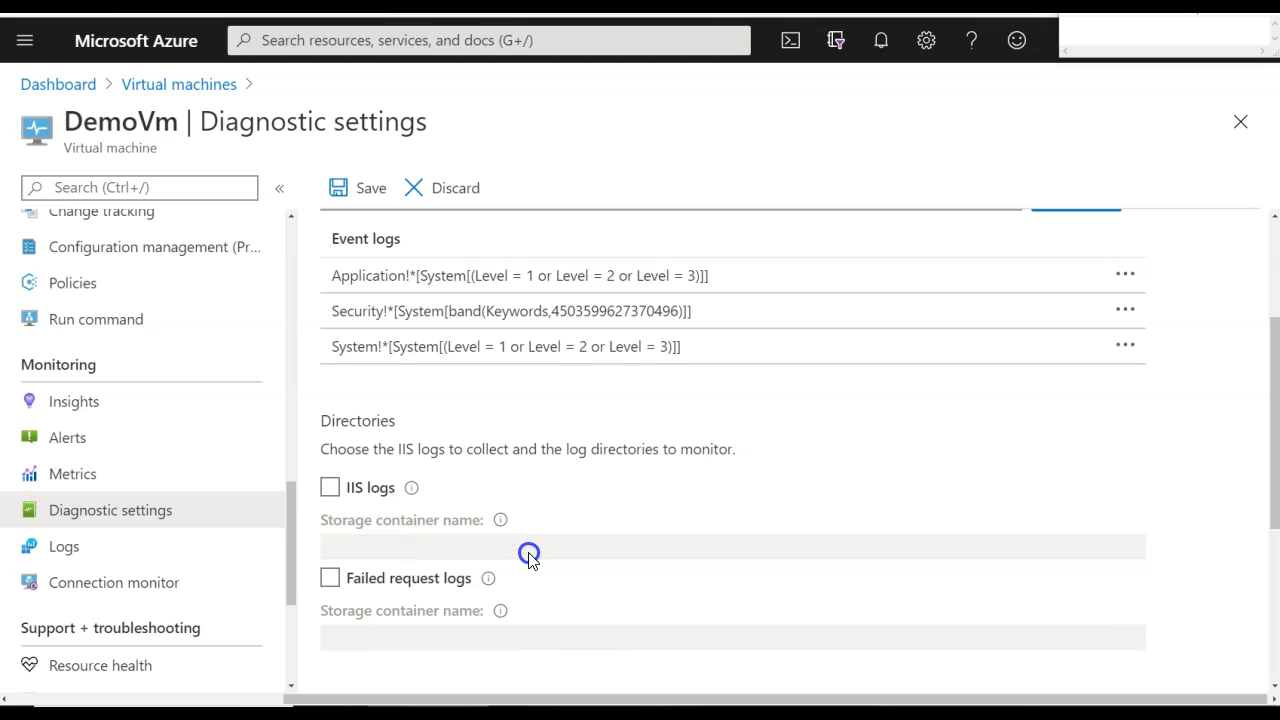
pyautogui.scroll(-2, 529, 557)
pyautogui.scroll(1, 523, 543)
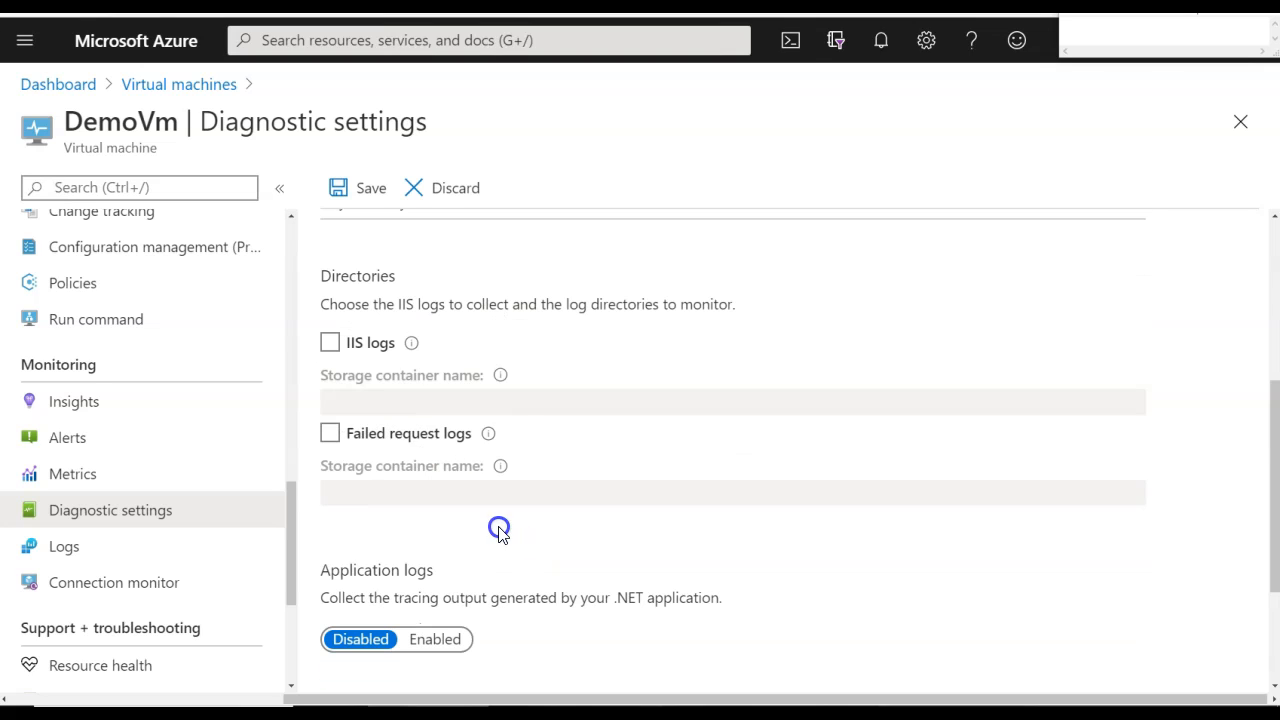
pyautogui.click(330, 345)
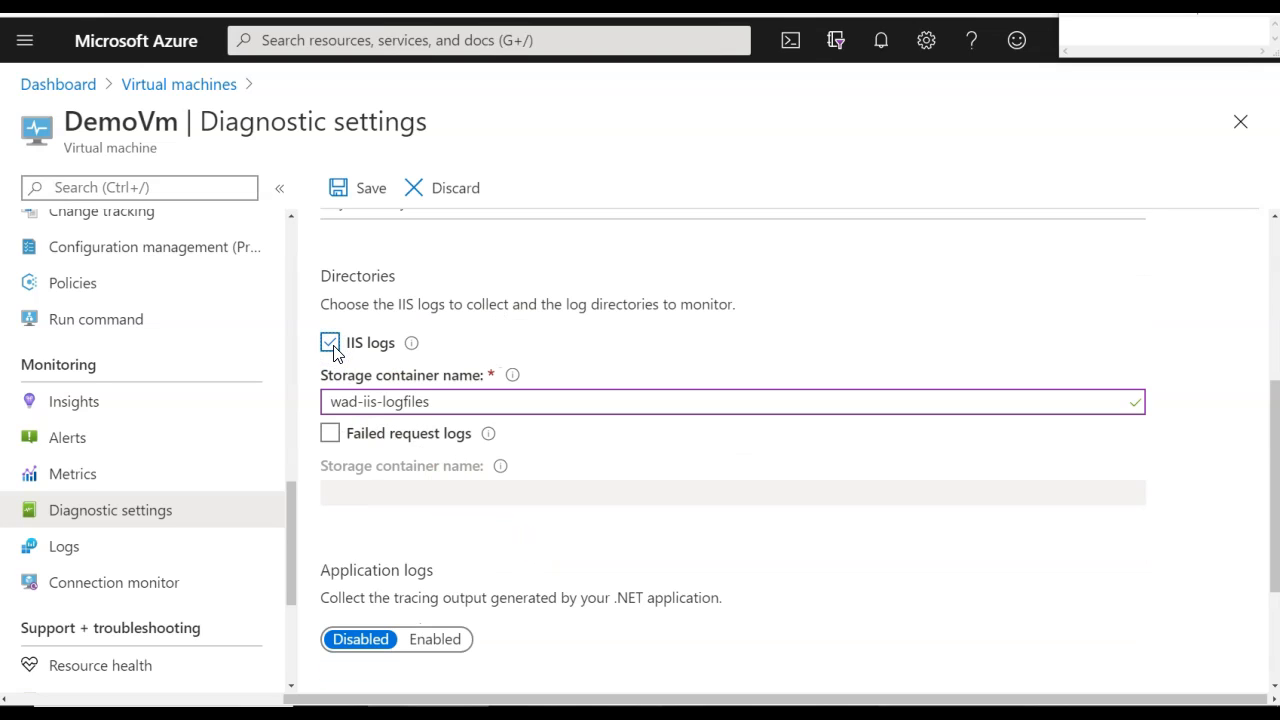
# Step: Check the application log and Event tracing for Windows options, and switch event log collection back to Basic
pyautogui.scroll(-2, 600, 580)
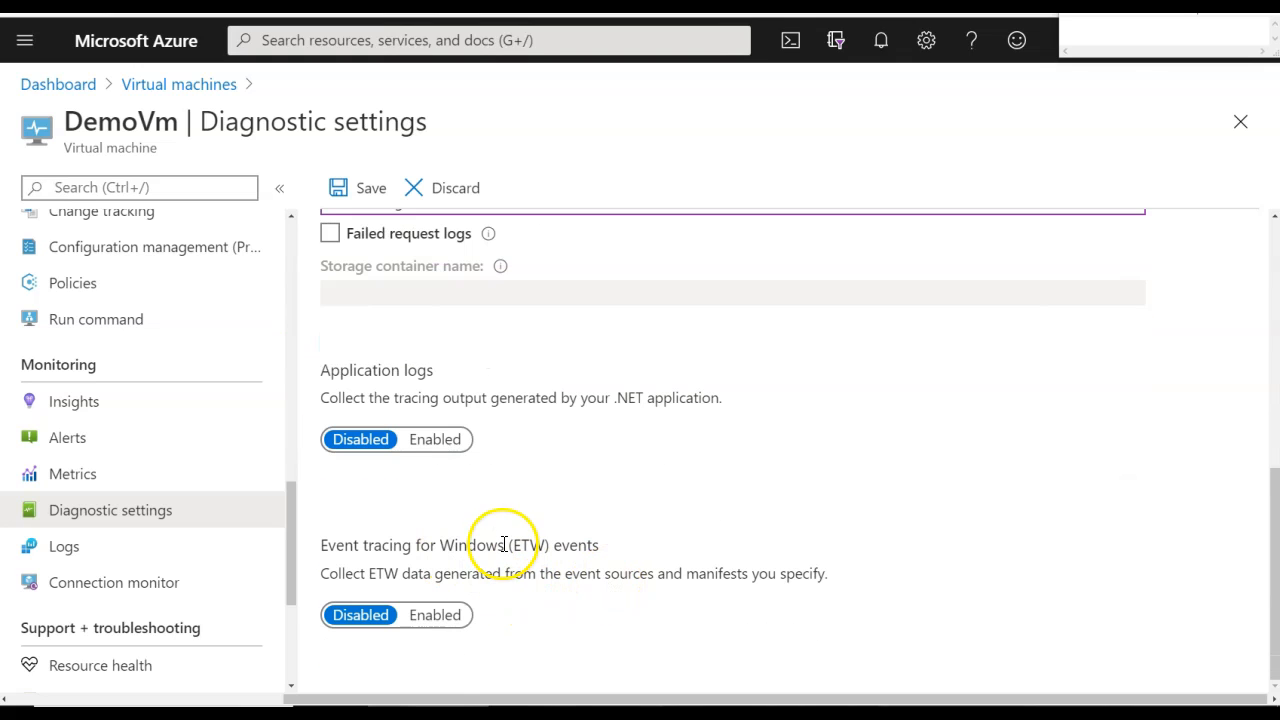
pyautogui.moveTo(328, 546); pyautogui.dragTo(498, 549)
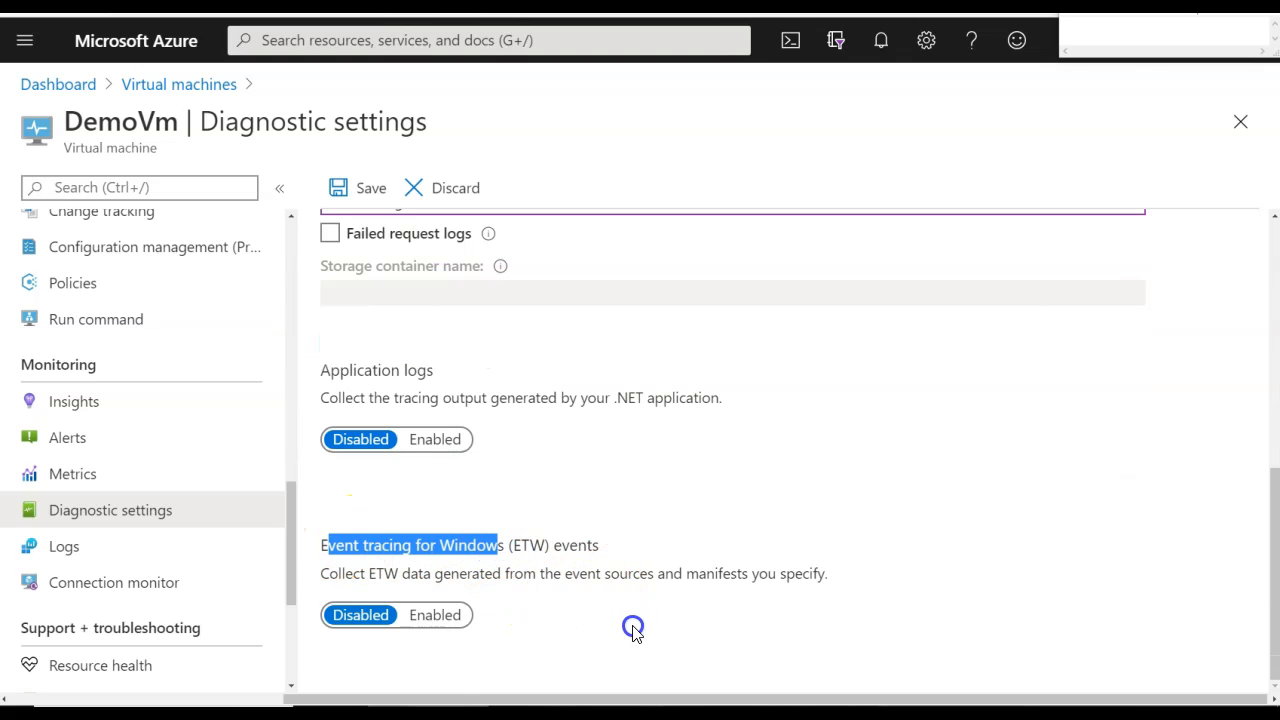
pyautogui.scroll(10, 615, 622)
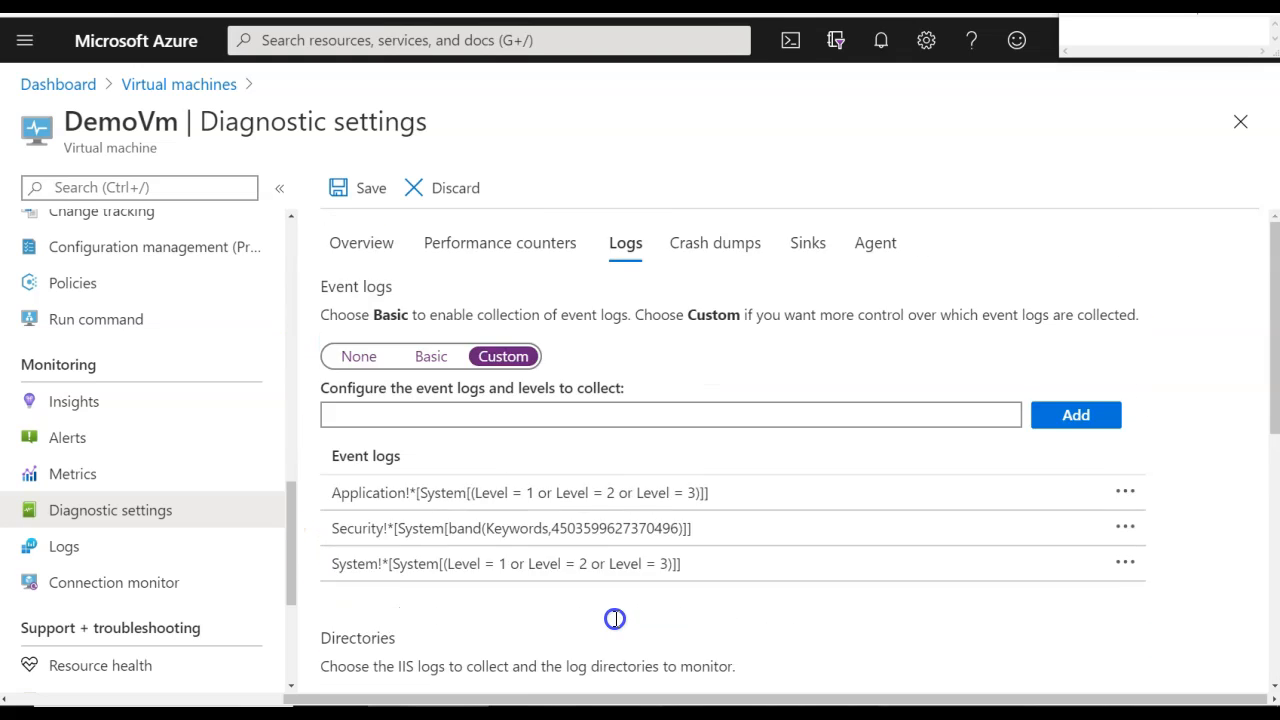
pyautogui.click(458, 358)
# Step: Enable crash dump collection, check the processes to monitor, and set it back to Disabled
pyautogui.click(729, 247)
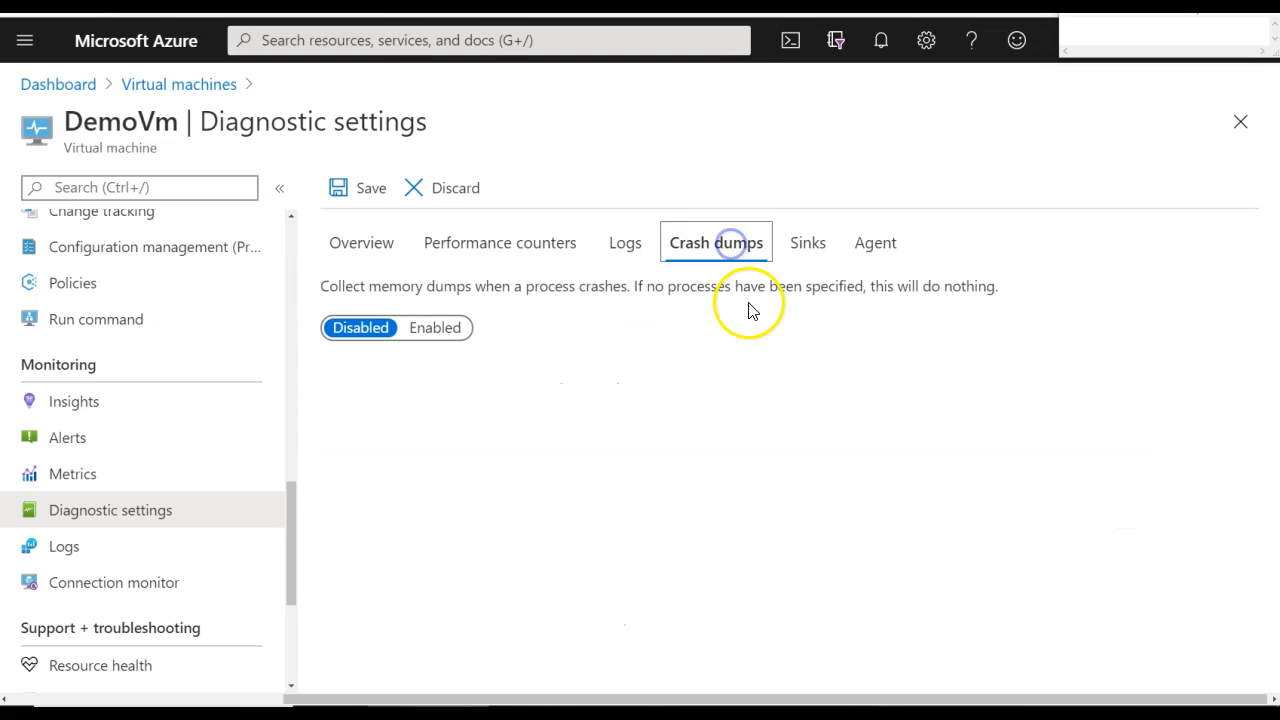
pyautogui.click(434, 327)
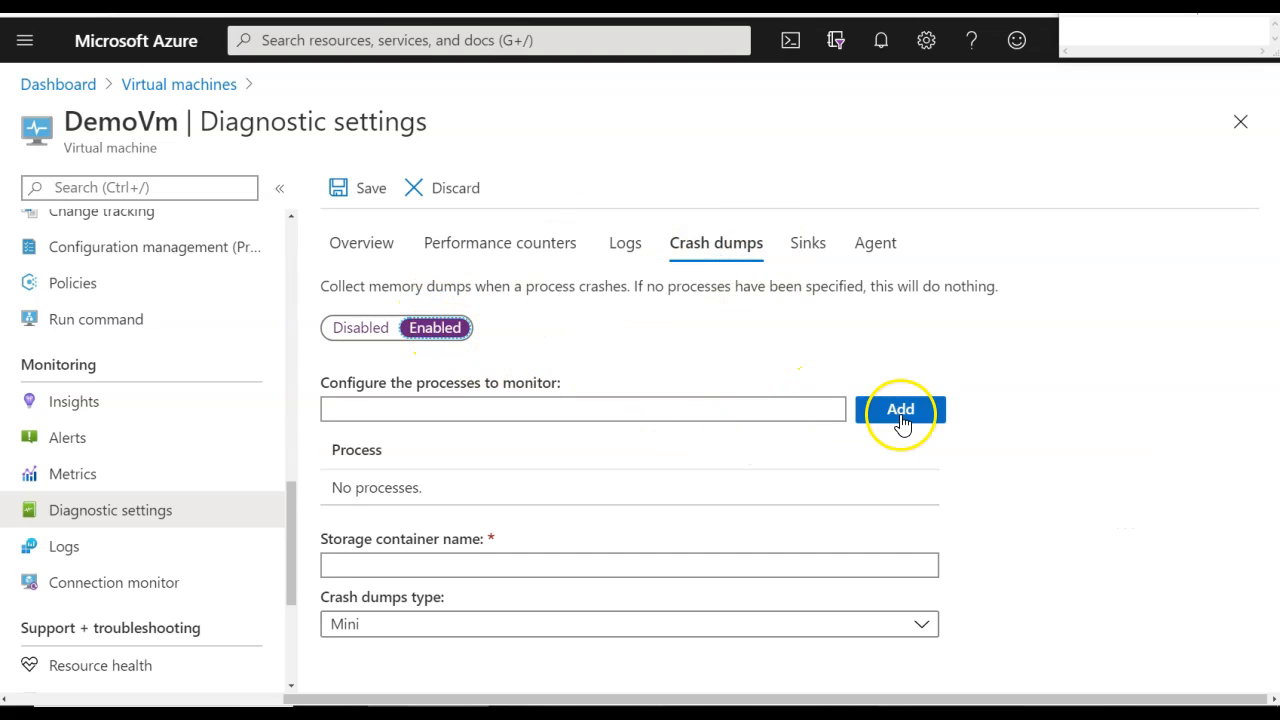
pyautogui.moveTo(438, 383); pyautogui.dragTo(588, 391)
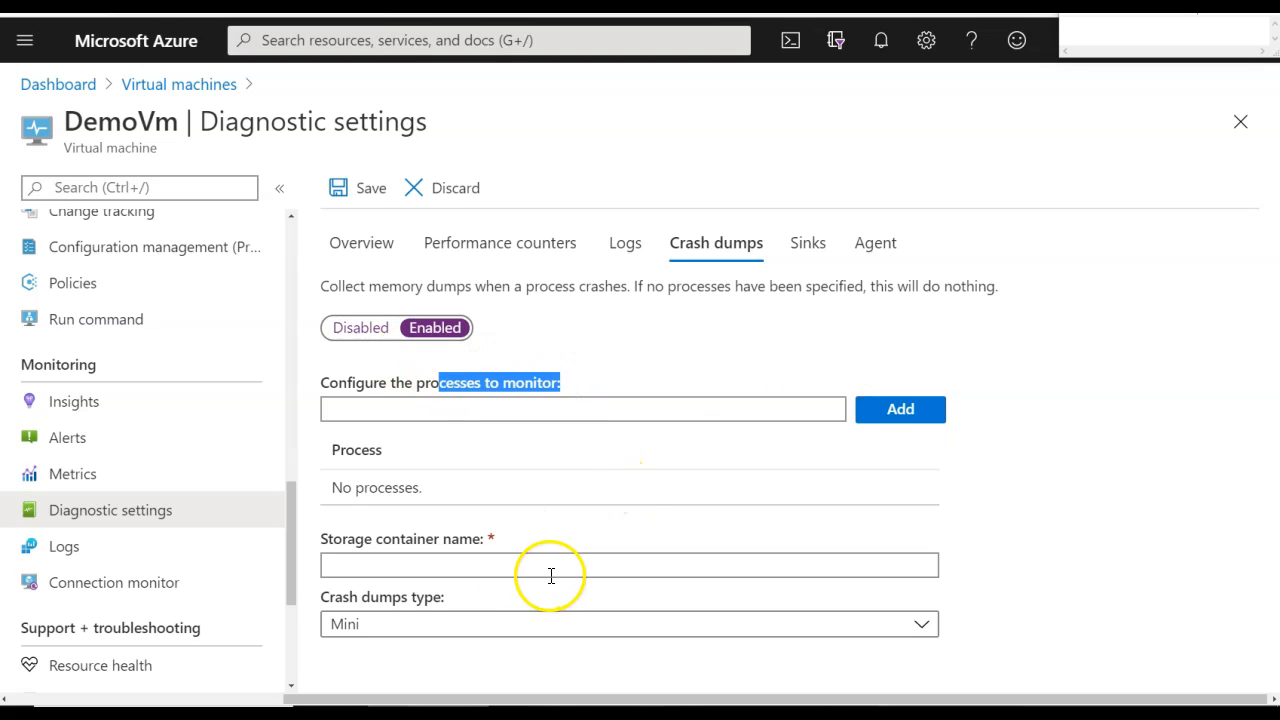
pyautogui.click(362, 328)
# Step: Review the sink options for sending DemoVm's diagnostic data to other services
pyautogui.click(808, 243)
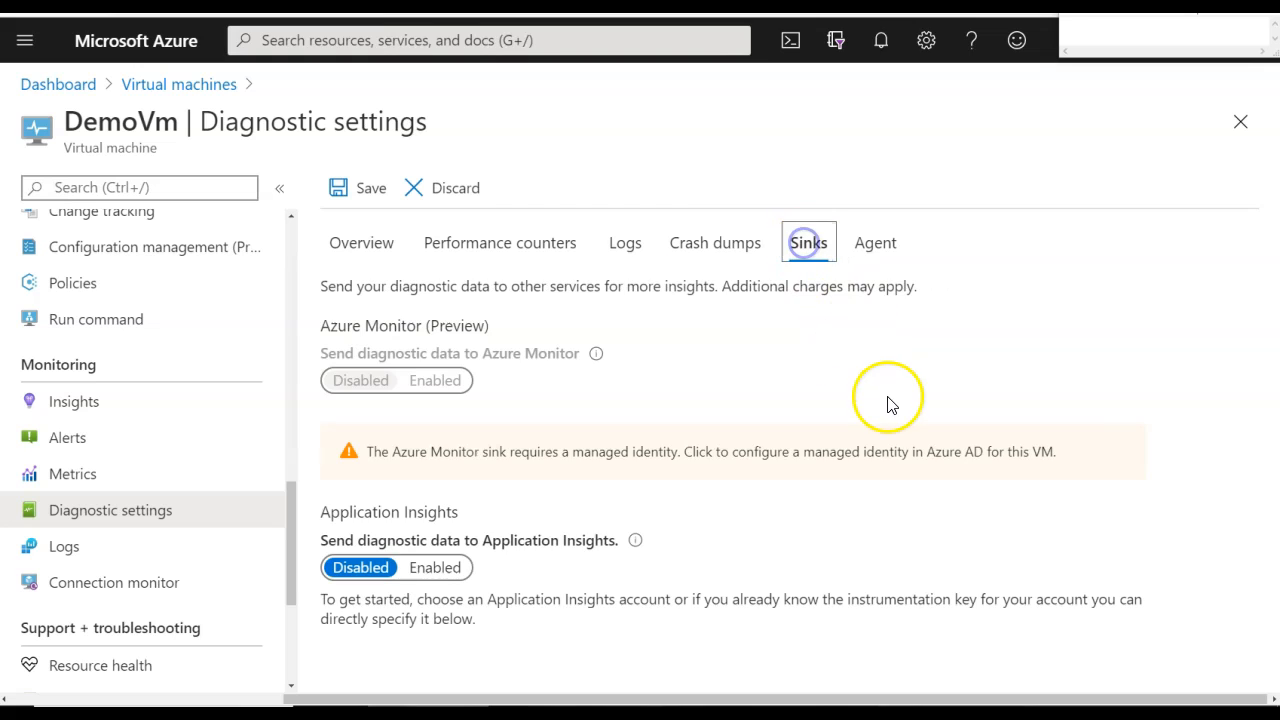
pyautogui.moveTo(497, 286); pyautogui.dragTo(536, 314)
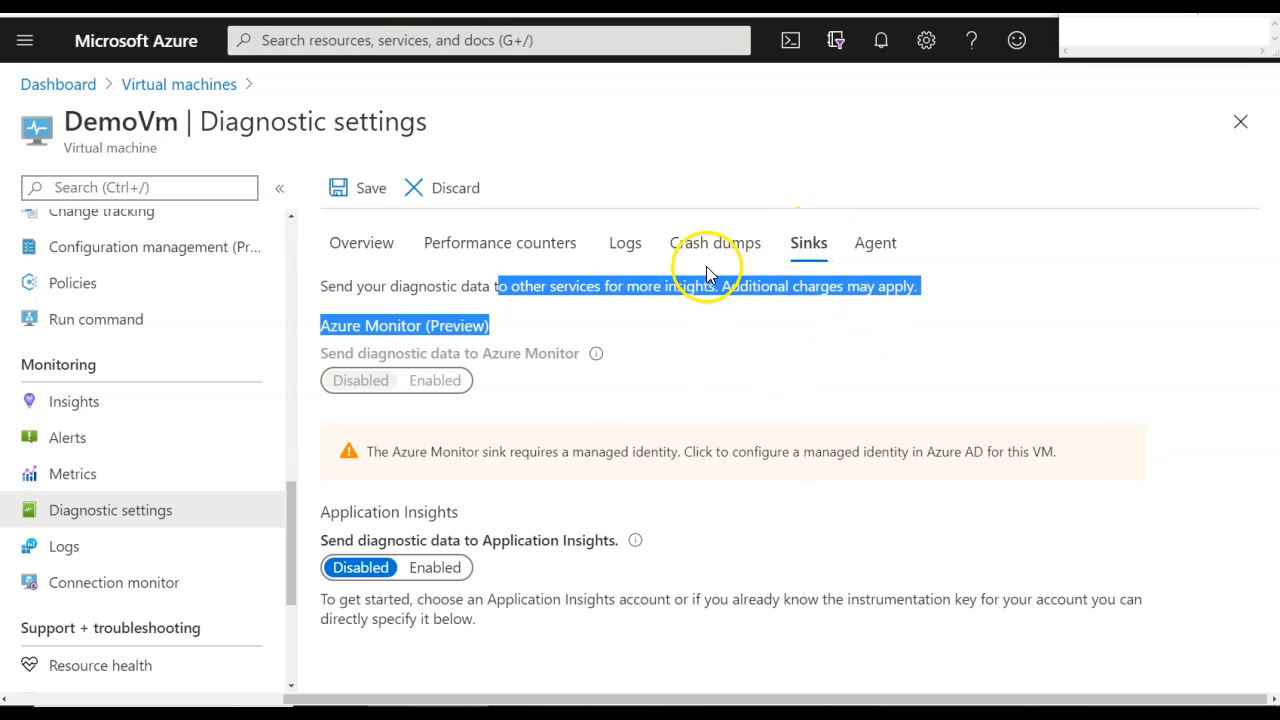
pyautogui.click(676, 290)
pyautogui.tripleClick(674, 289)
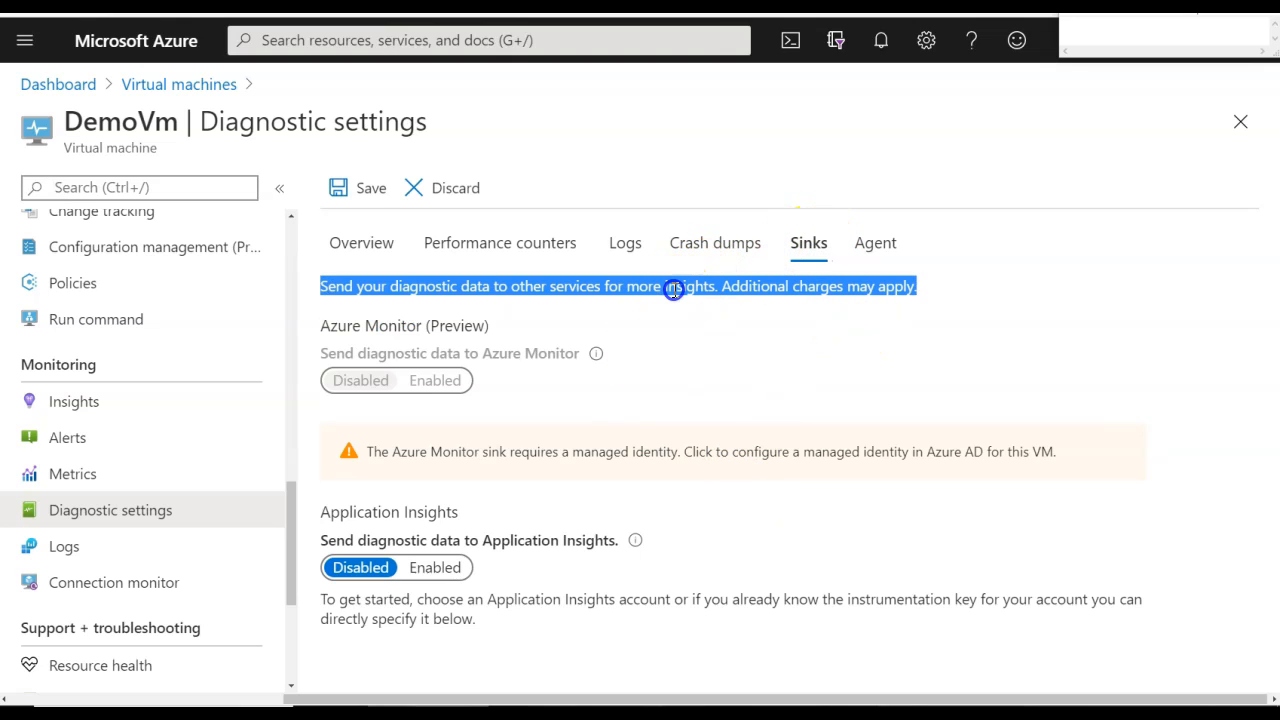
# Step: Recap the agent, overview, performance counter, log and crash dump settings, and return to the agent options
pyautogui.click(858, 250)
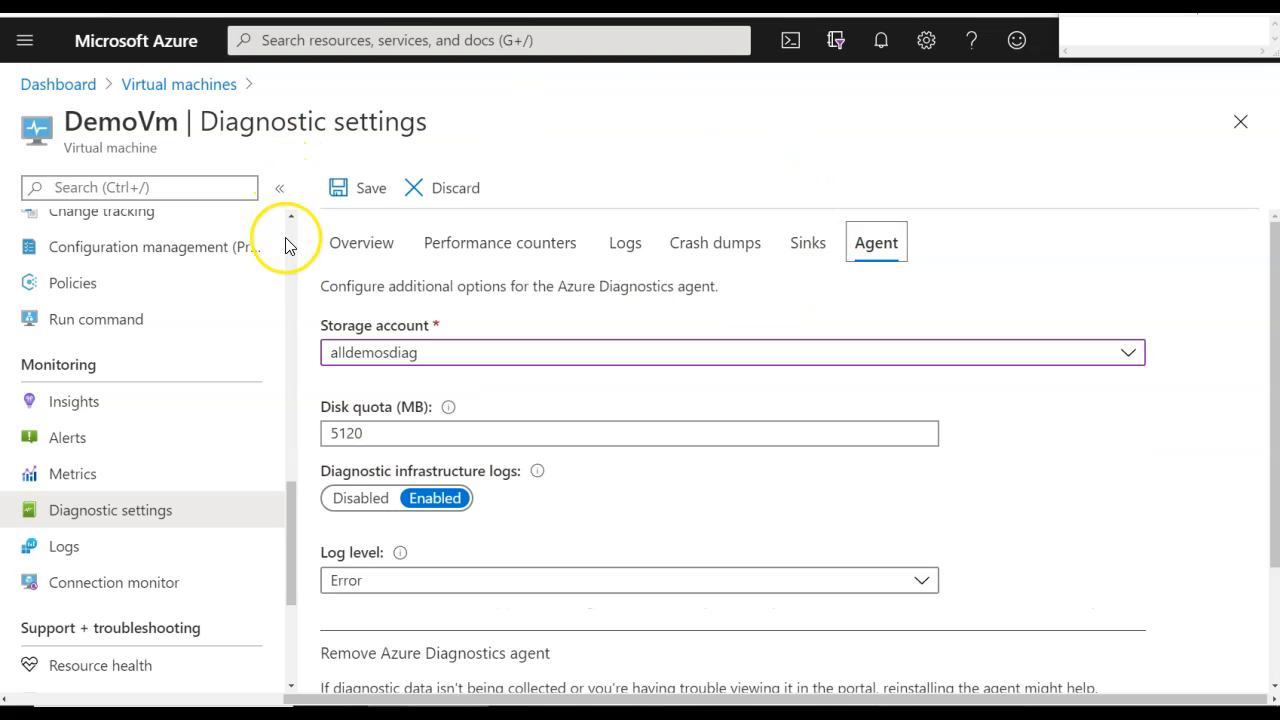
pyautogui.click(343, 254)
pyautogui.click(503, 251)
pyautogui.click(640, 252)
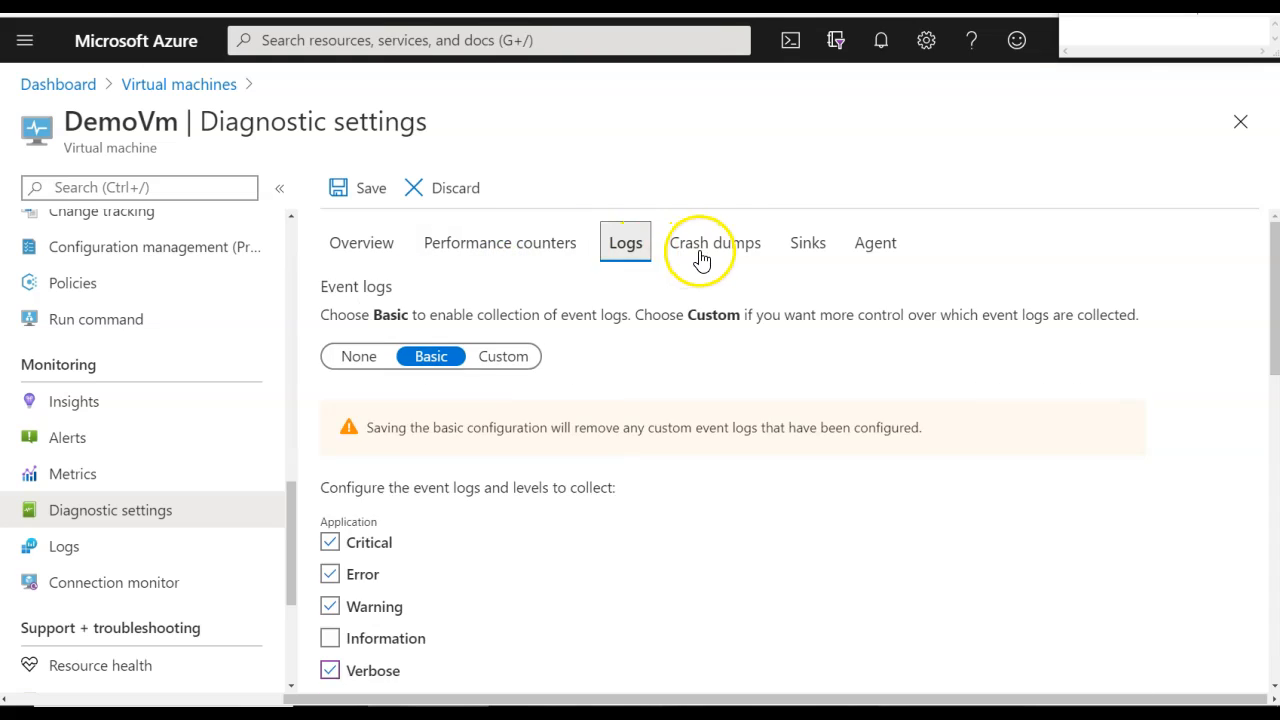
pyautogui.click(702, 250)
pyautogui.click(878, 246)
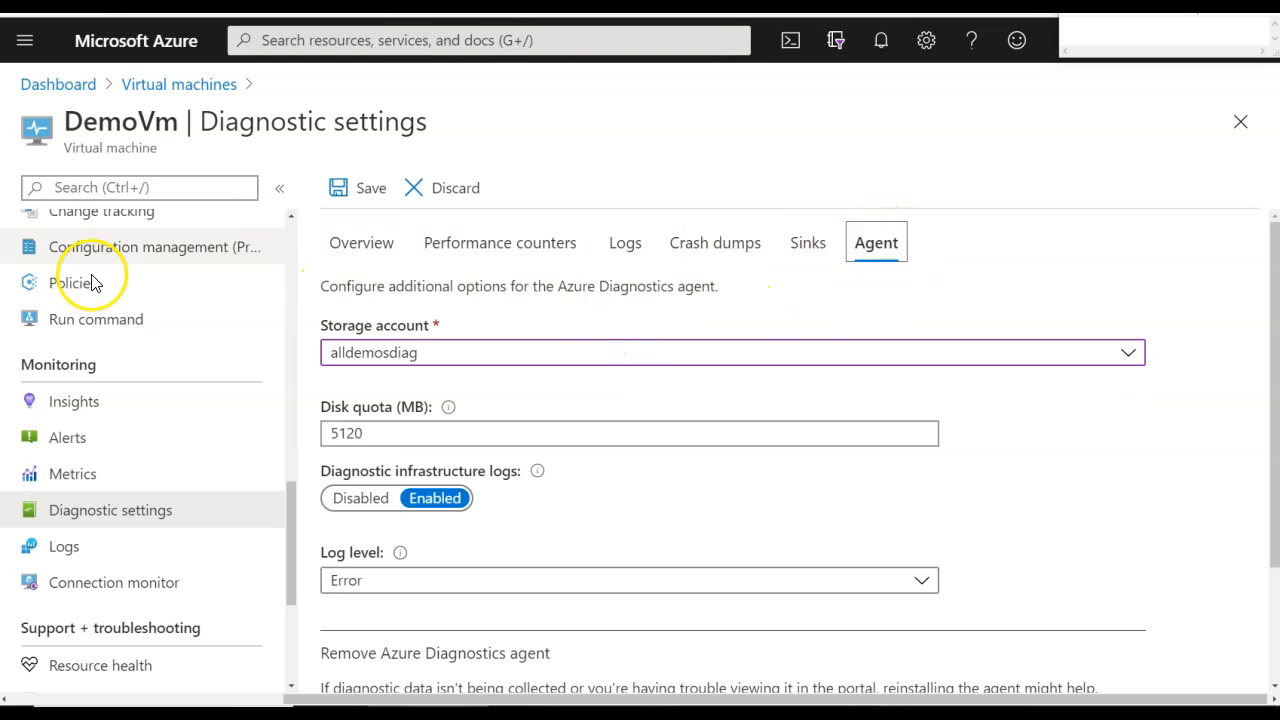
# Step: Examine the diagnostics agent's infrastructure log, log level and removal options, and check its storage account selection
pyautogui.scroll(3, 80, 340)
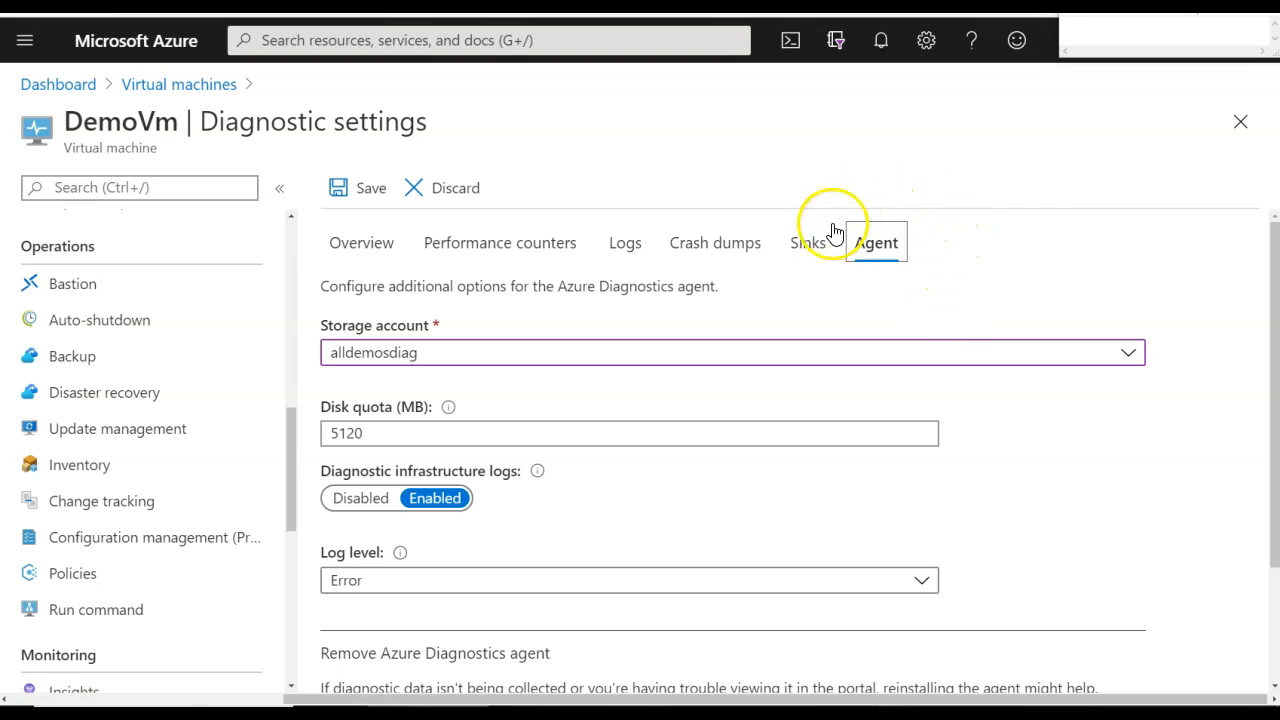
pyautogui.click(326, 324)
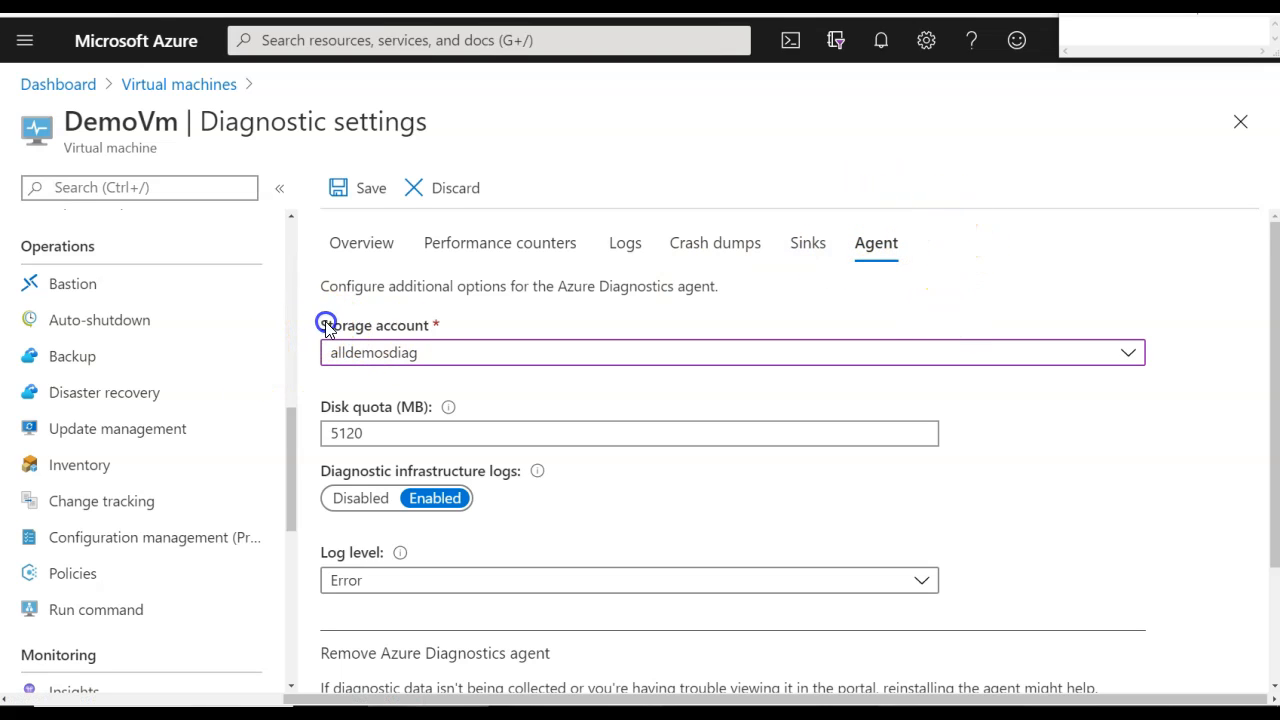
pyautogui.scroll(-1, 502, 415)
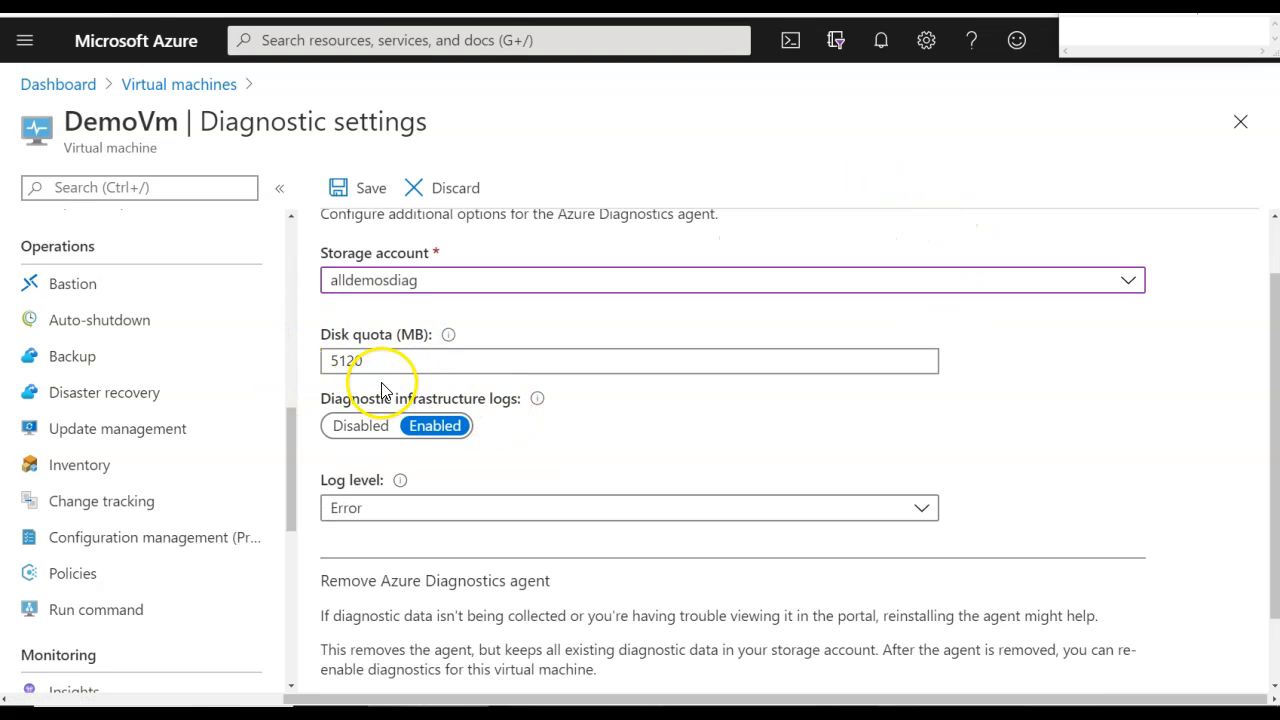
pyautogui.moveTo(331, 398); pyautogui.dragTo(502, 405)
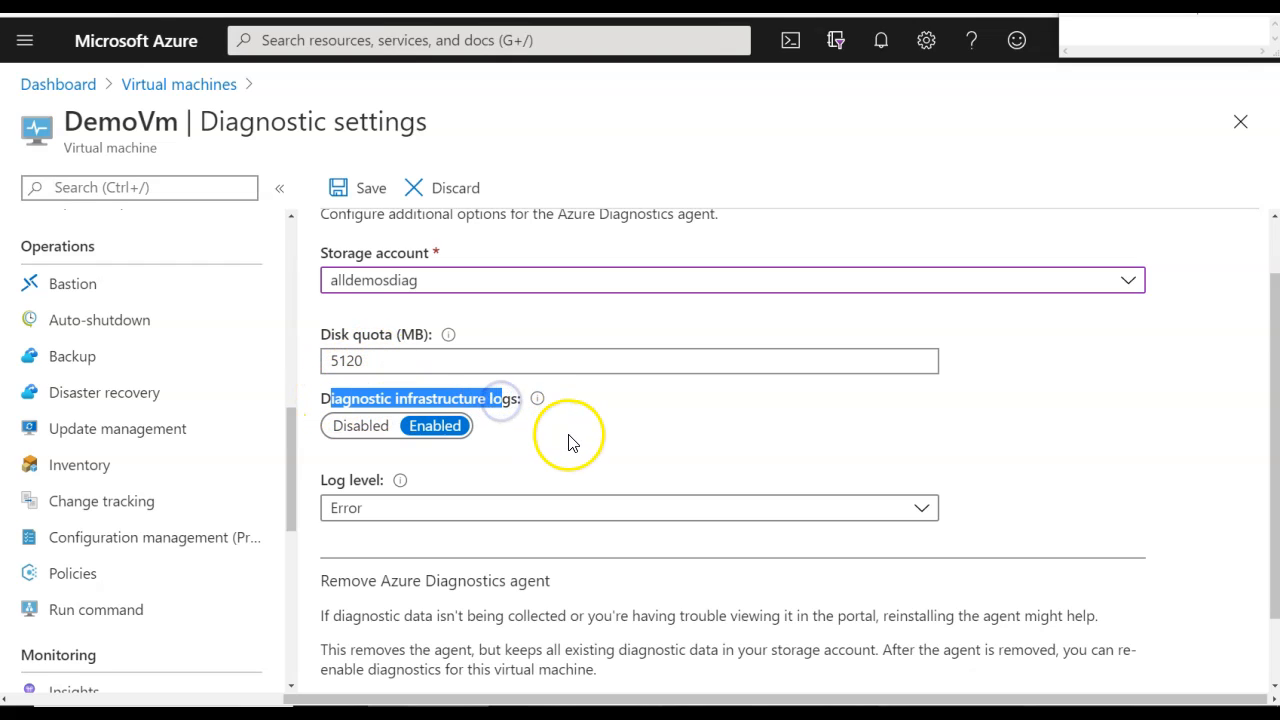
pyautogui.scroll(-1, 568, 440)
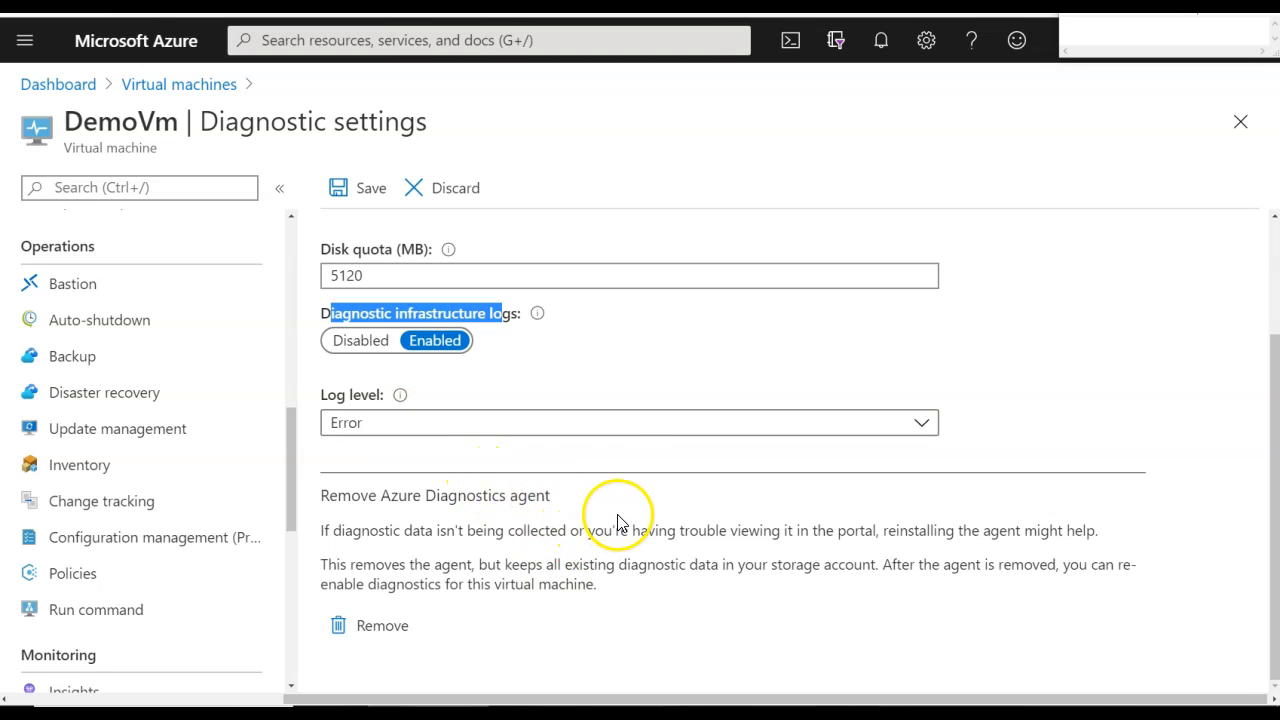
pyautogui.click(579, 377)
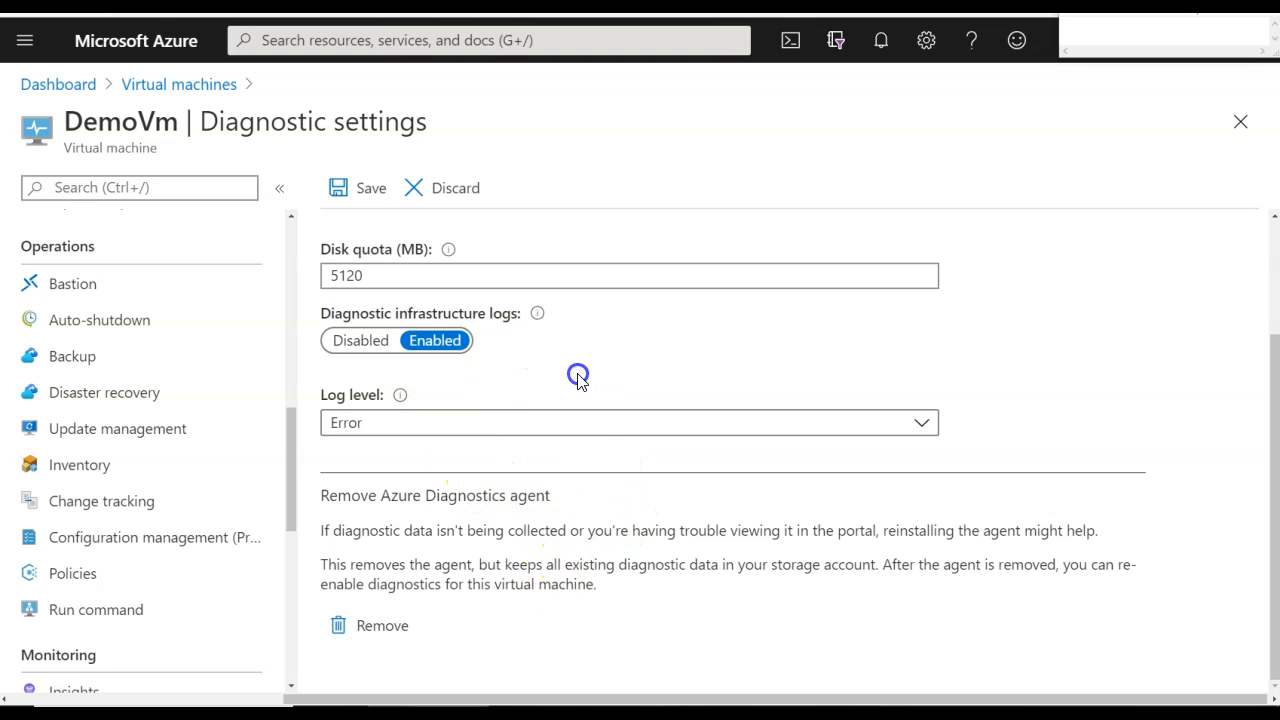
pyautogui.scroll(2, 582, 372)
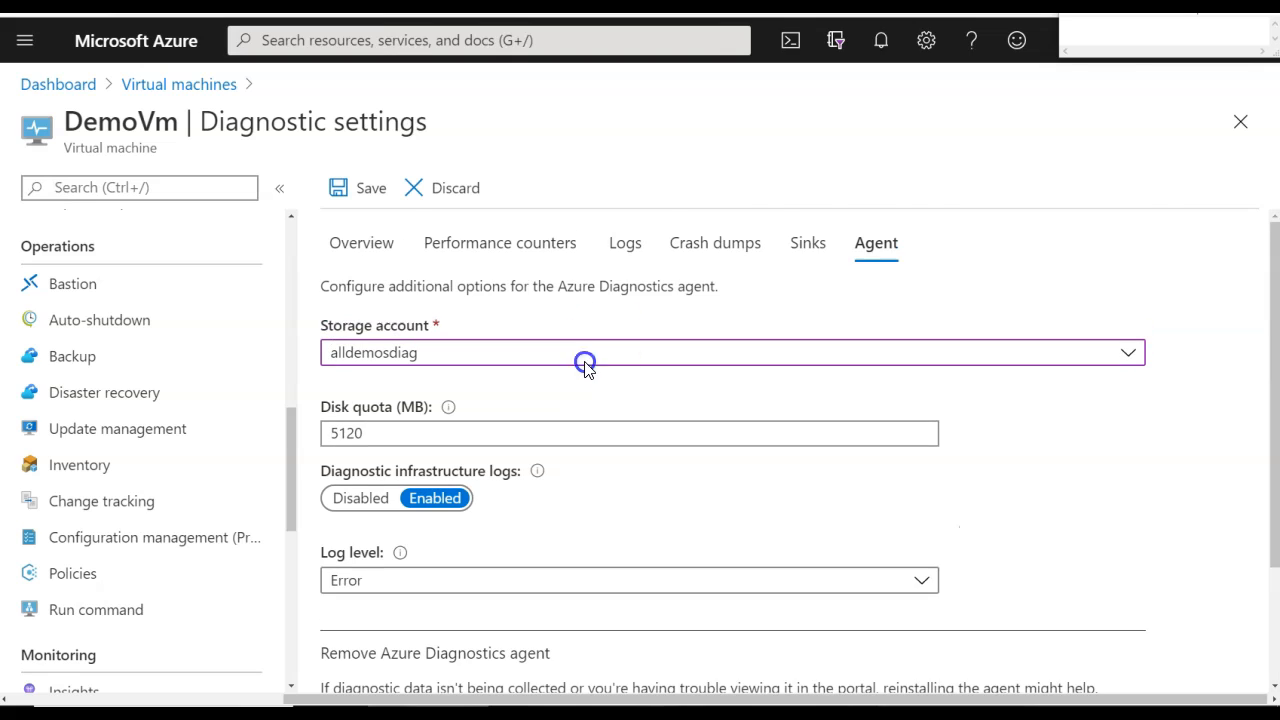
pyautogui.click(430, 369)
pyautogui.click(370, 389)
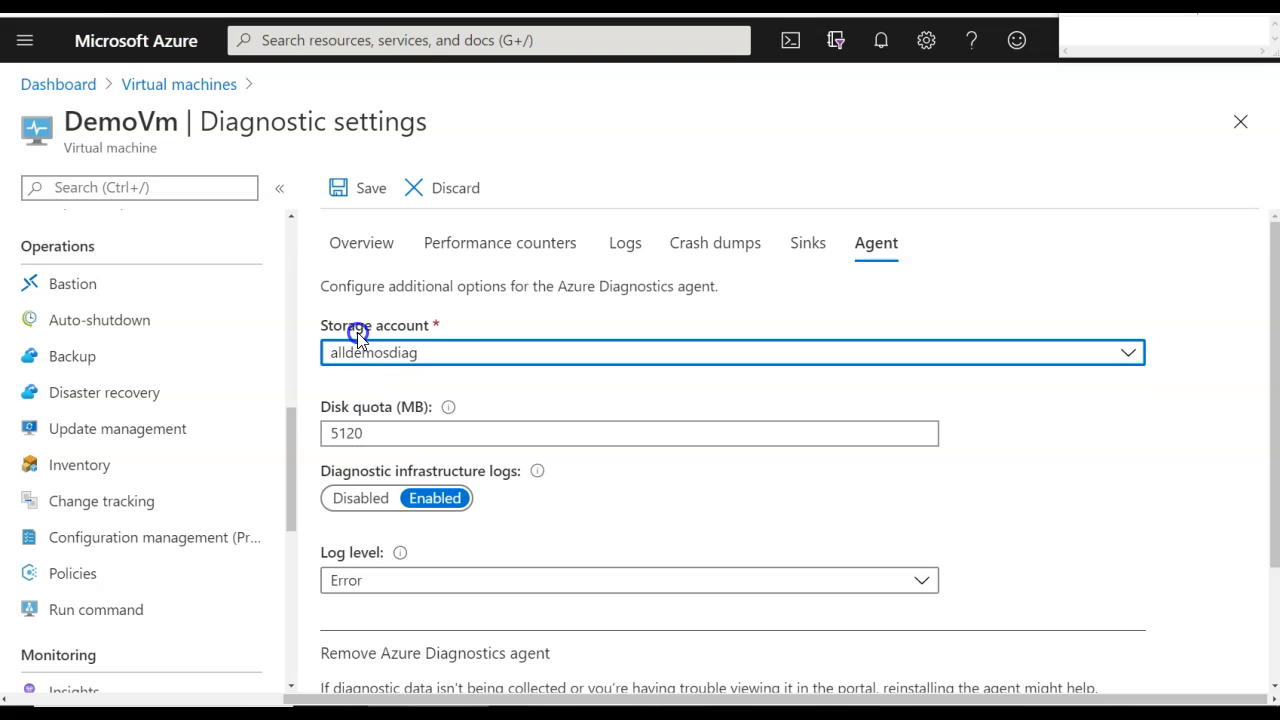
# Step: Open the alldemosdiag storage account in Storage Explorer and display its WADDiagnosticInfrastructureLogs table
pyautogui.click(137, 88)
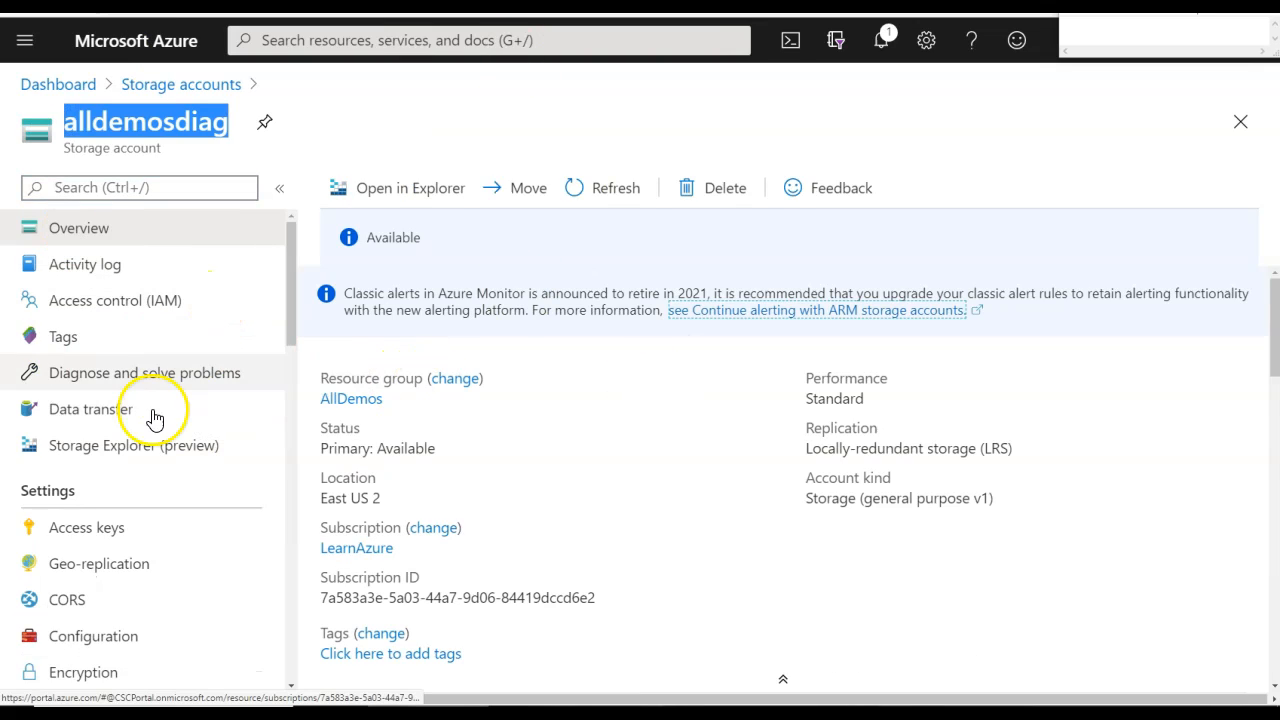
pyautogui.click(157, 452)
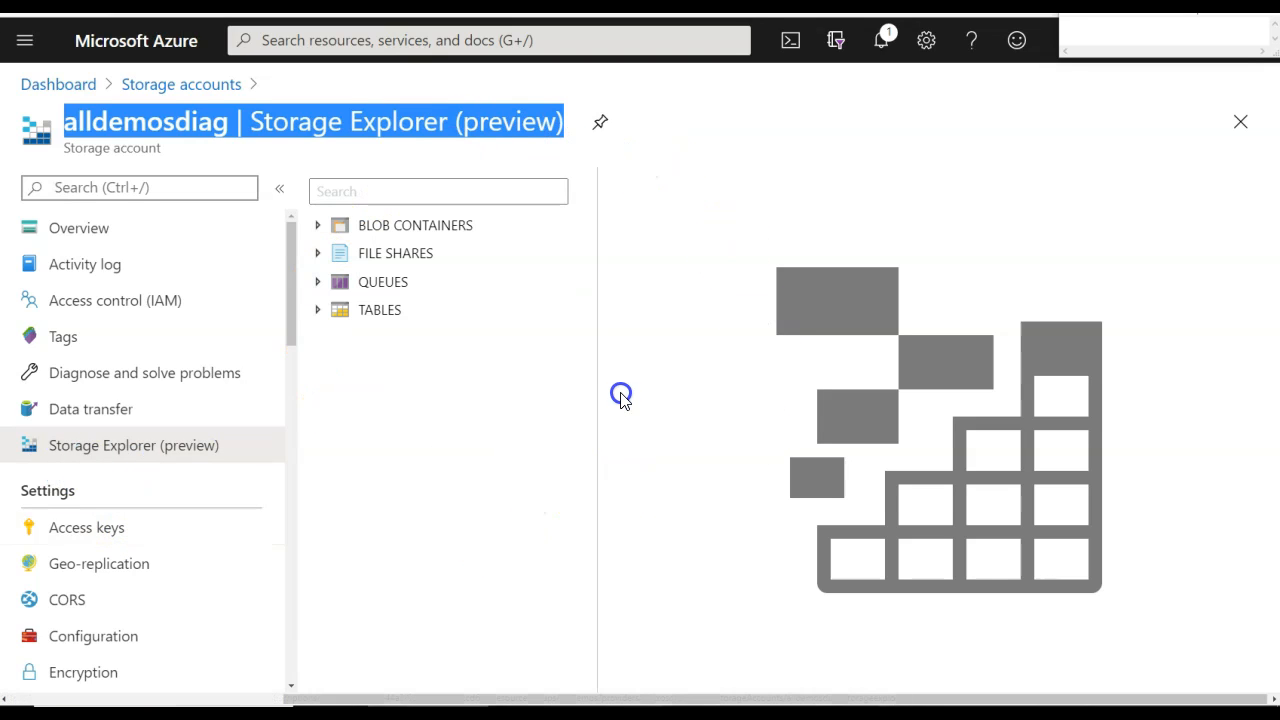
pyautogui.click(343, 318)
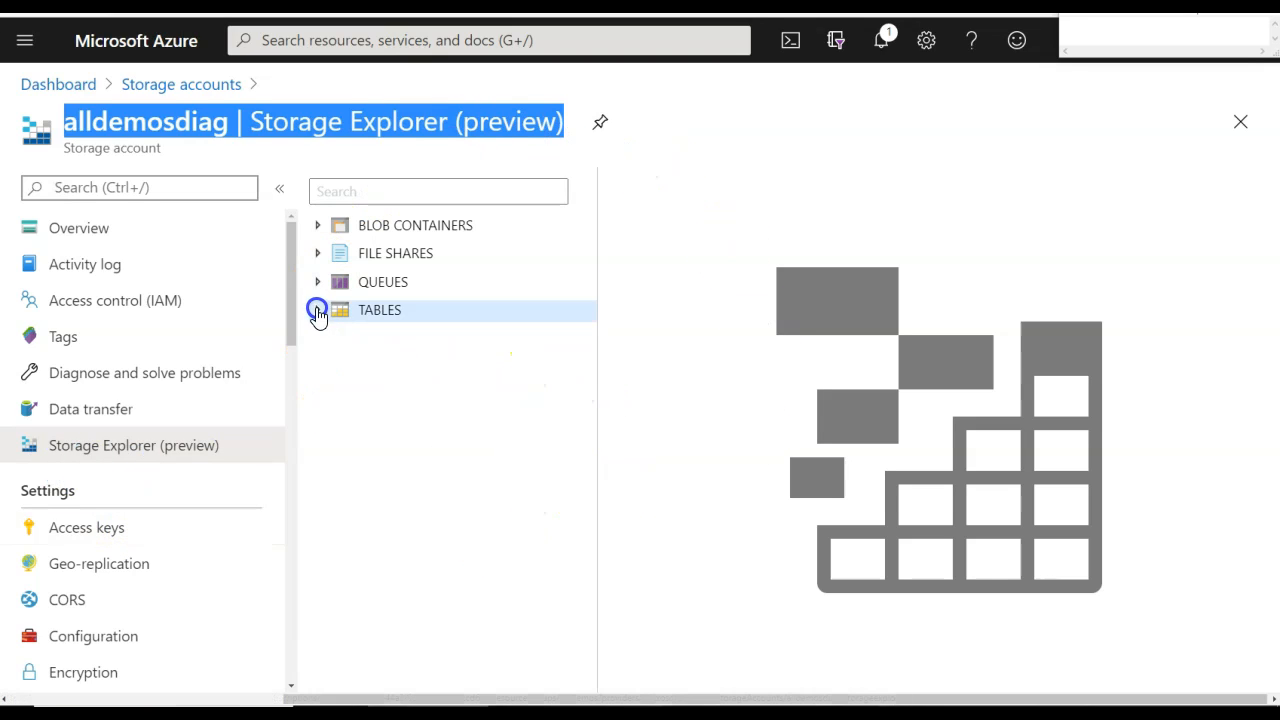
pyautogui.click(317, 311)
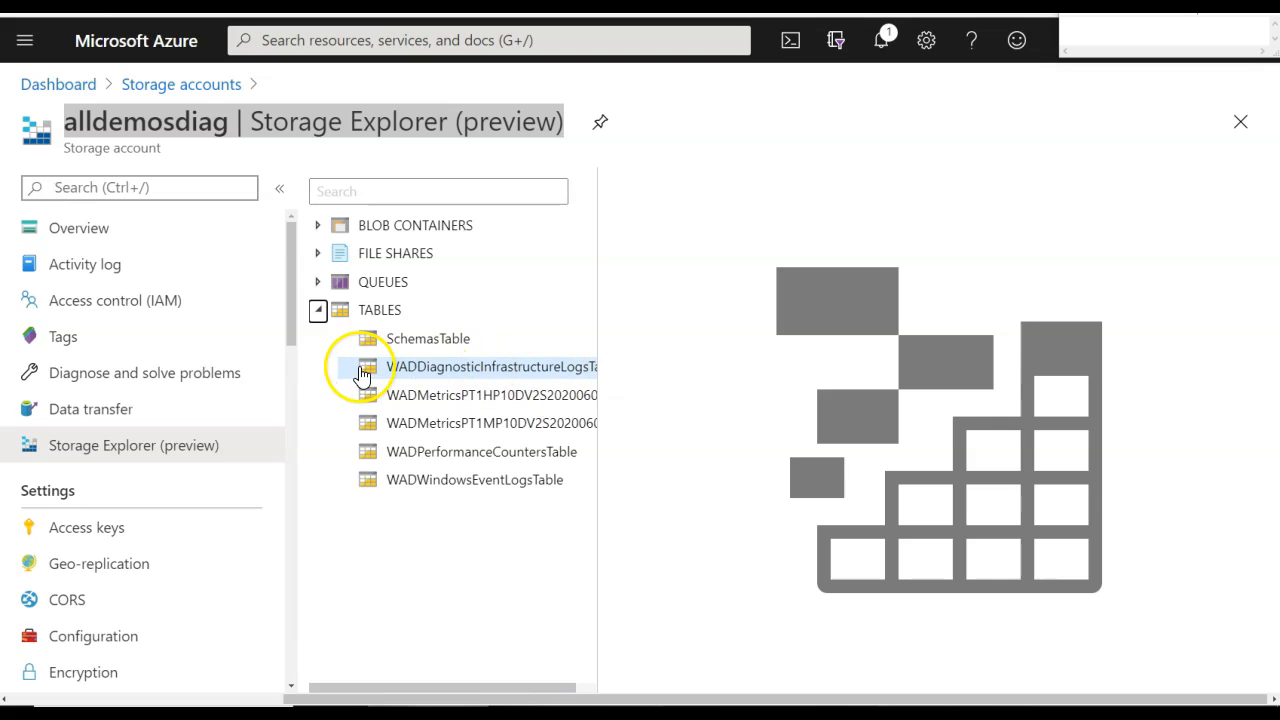
pyautogui.click(540, 370)
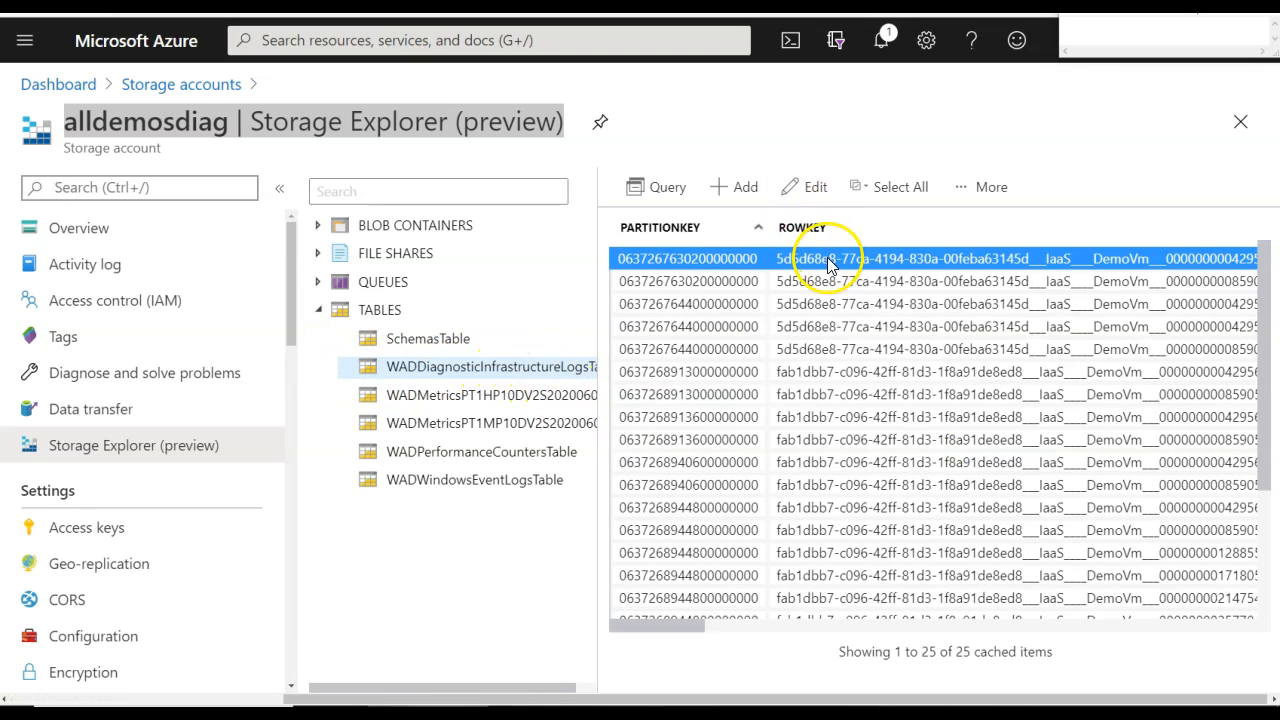
# Step: Look through the diagnostic infrastructure log entries and their timestamp and deployment ID columns
pyautogui.scroll(-3, 1032, 532)
pyautogui.scroll(3, 1035, 533)
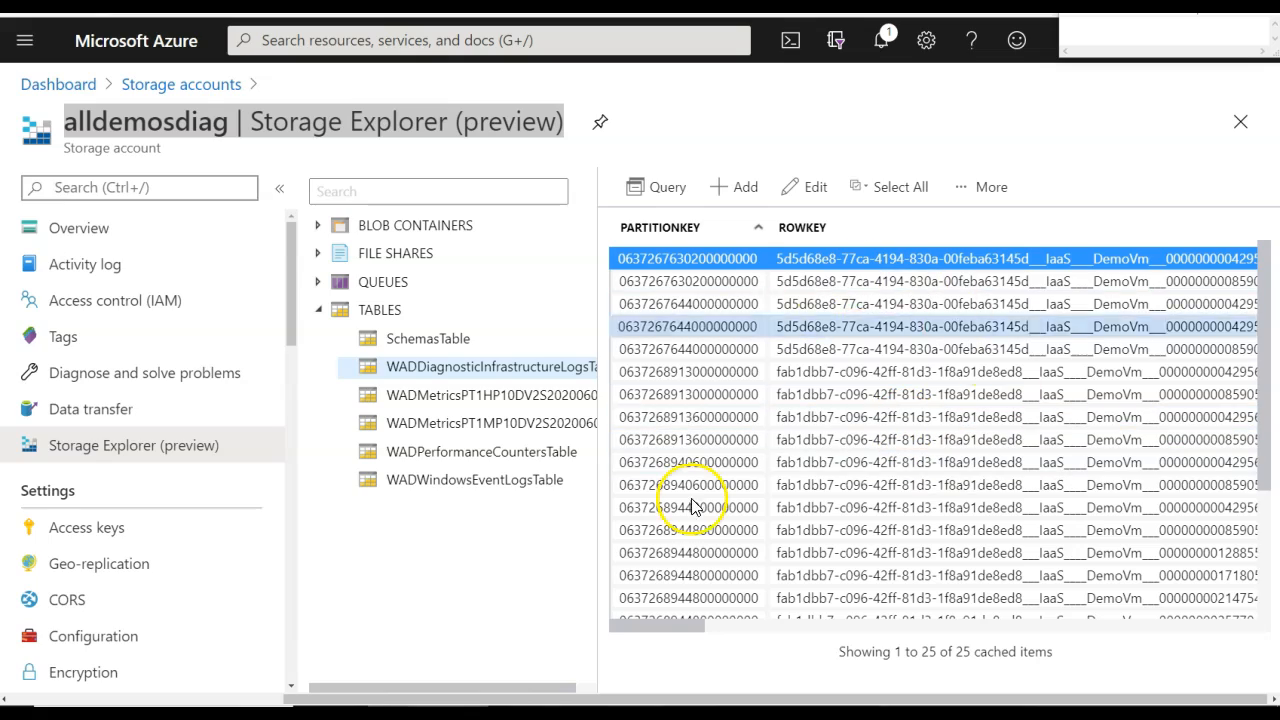
pyautogui.moveTo(686, 623); pyautogui.dragTo(758, 610)
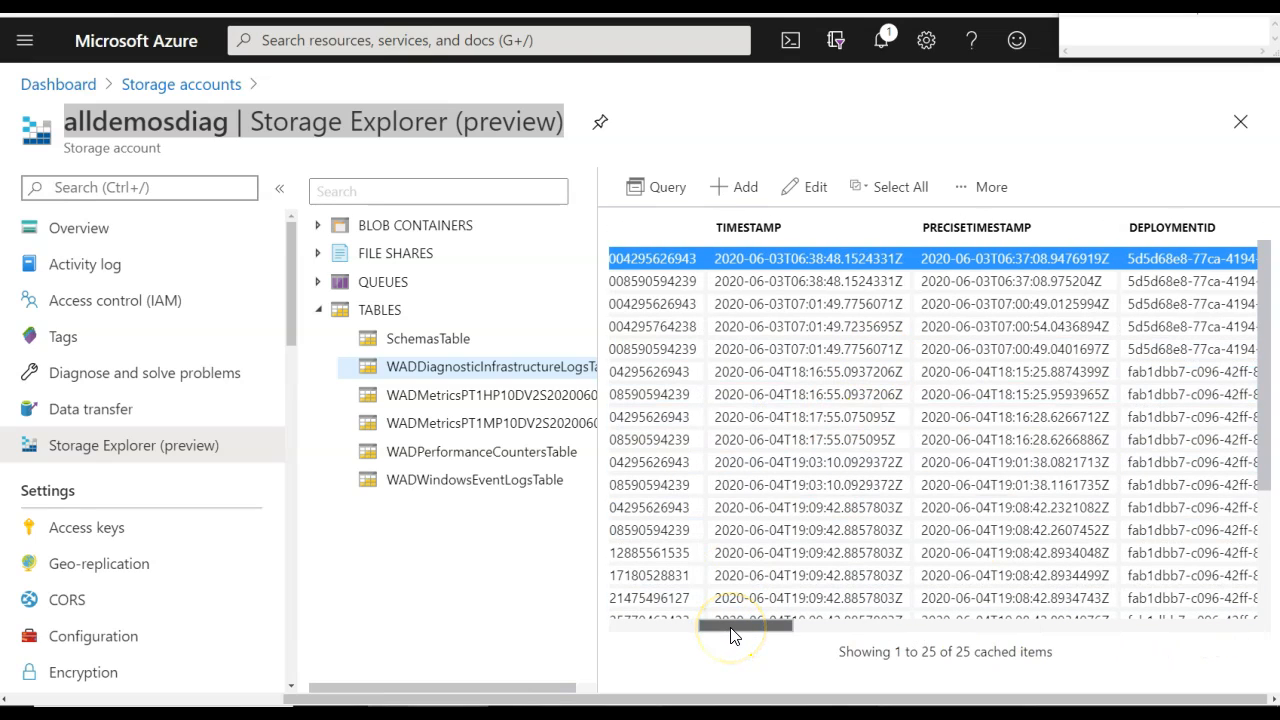
pyautogui.moveTo(733, 636); pyautogui.dragTo(645, 625)
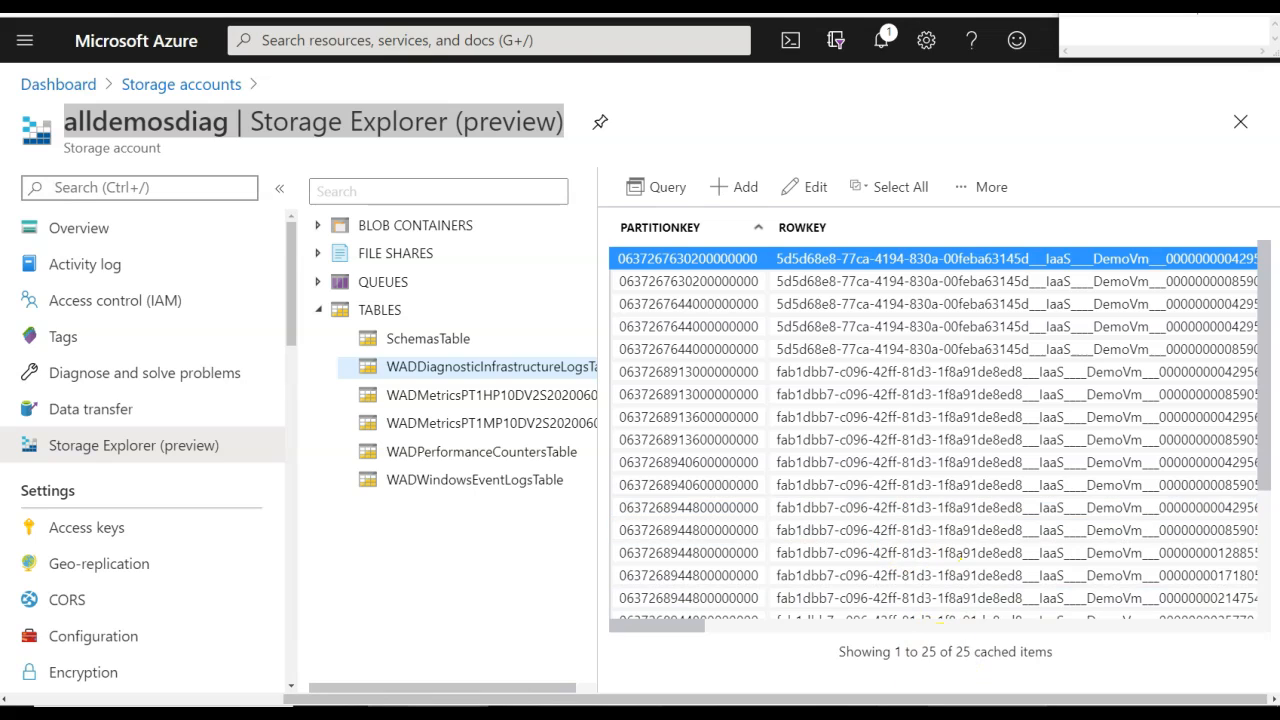
pyautogui.moveTo(986, 714)
pyautogui.click(986, 660)
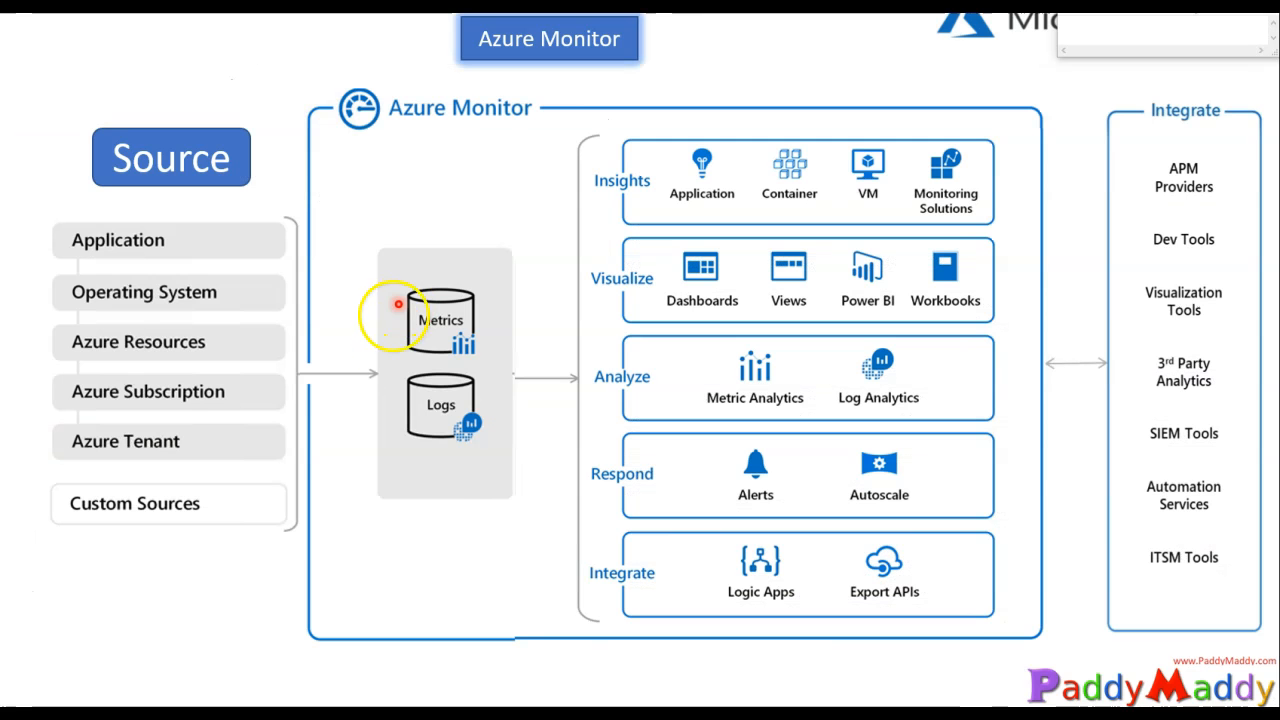